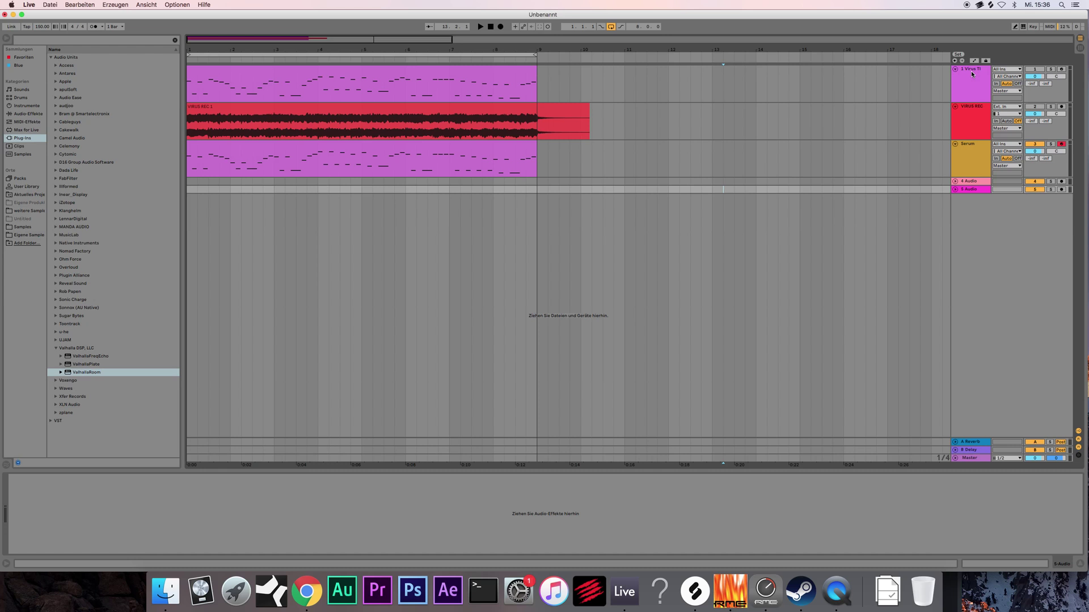
# - Solo the Virus TI track and select its MIDI clip in the arrangement
pyautogui.click(976, 72)
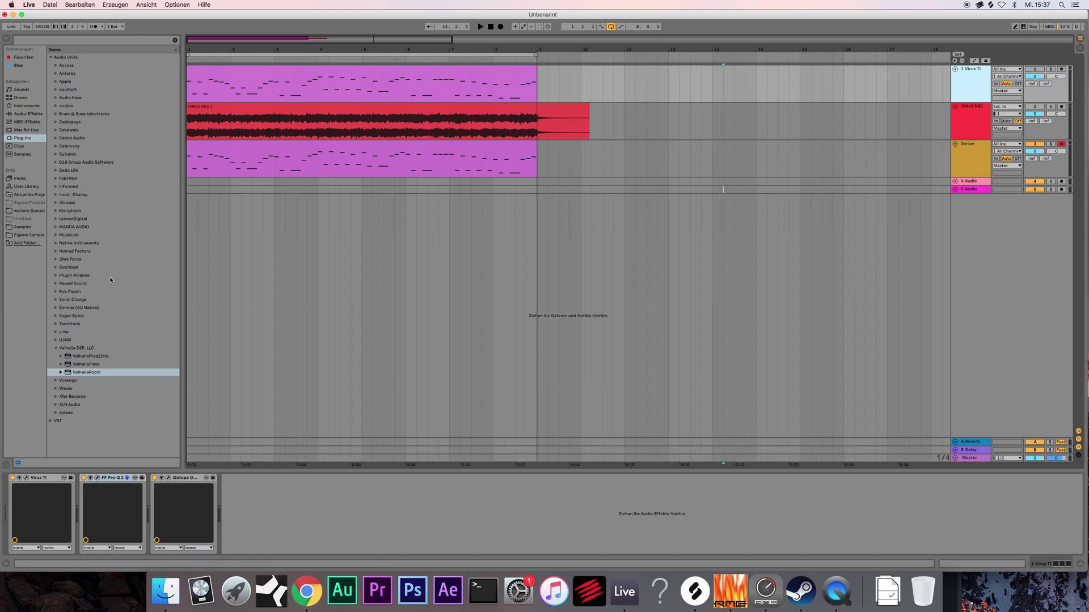
pyautogui.click(1050, 69)
pyautogui.click(318, 70)
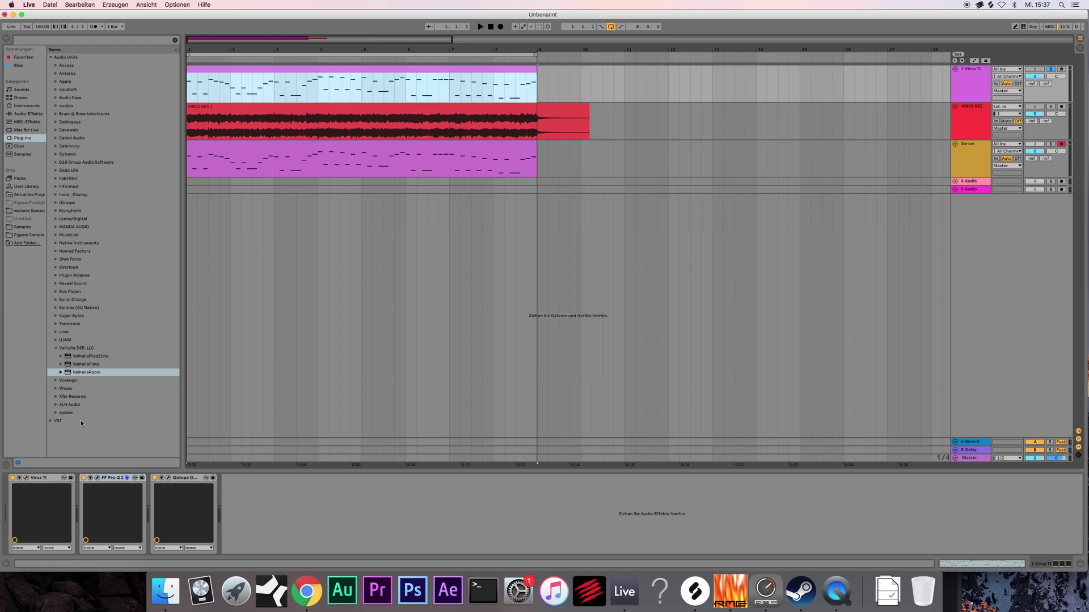
# - Open the FabFilter Pro-Q 2 and Ozone 6 Imager windows of the Virus TI track and arrange them one above the other
pyautogui.click(103, 481)
pyautogui.click(98, 479)
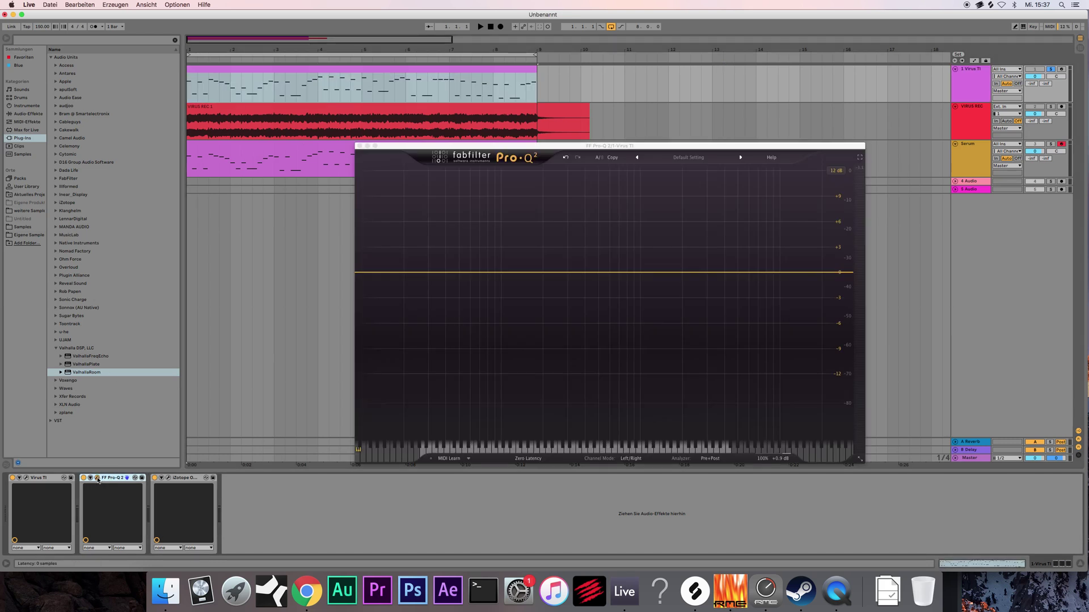
pyautogui.click(199, 478)
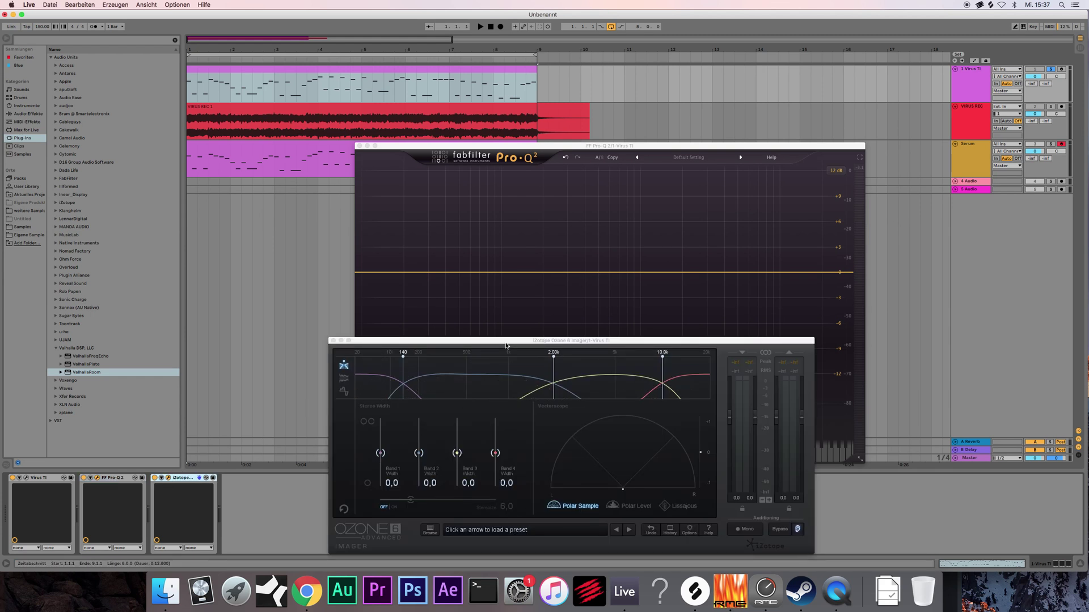
pyautogui.moveTo(508, 346); pyautogui.dragTo(525, 351)
pyautogui.moveTo(505, 145); pyautogui.dragTo(704, 89)
pyautogui.click(509, 345)
pyautogui.moveTo(510, 345); pyautogui.dragTo(539, 335)
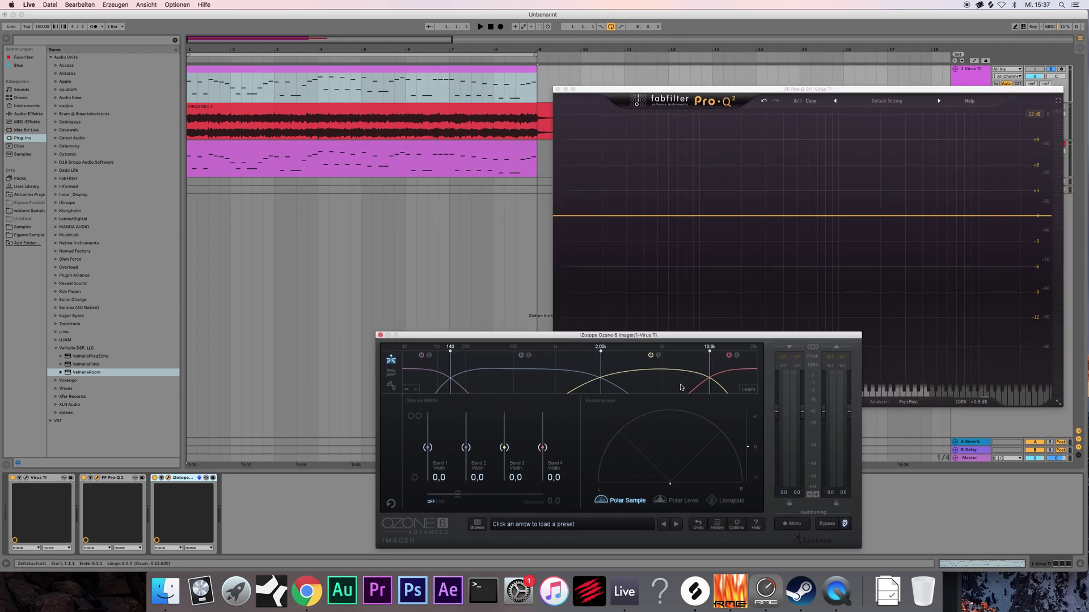
pyautogui.moveTo(461, 335); pyautogui.dragTo(636, 374)
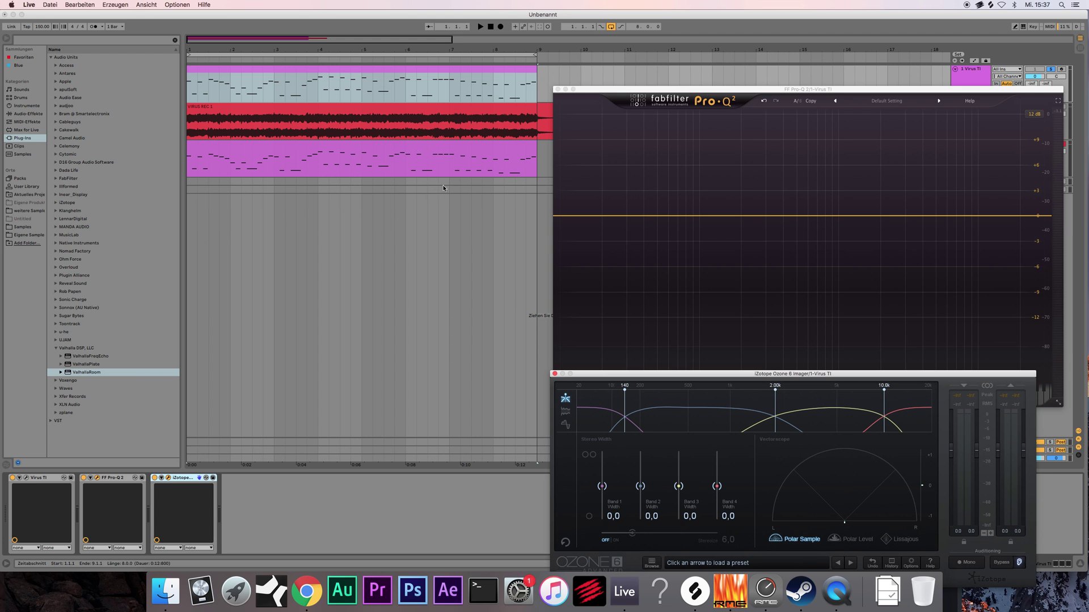
pyautogui.click(555, 374)
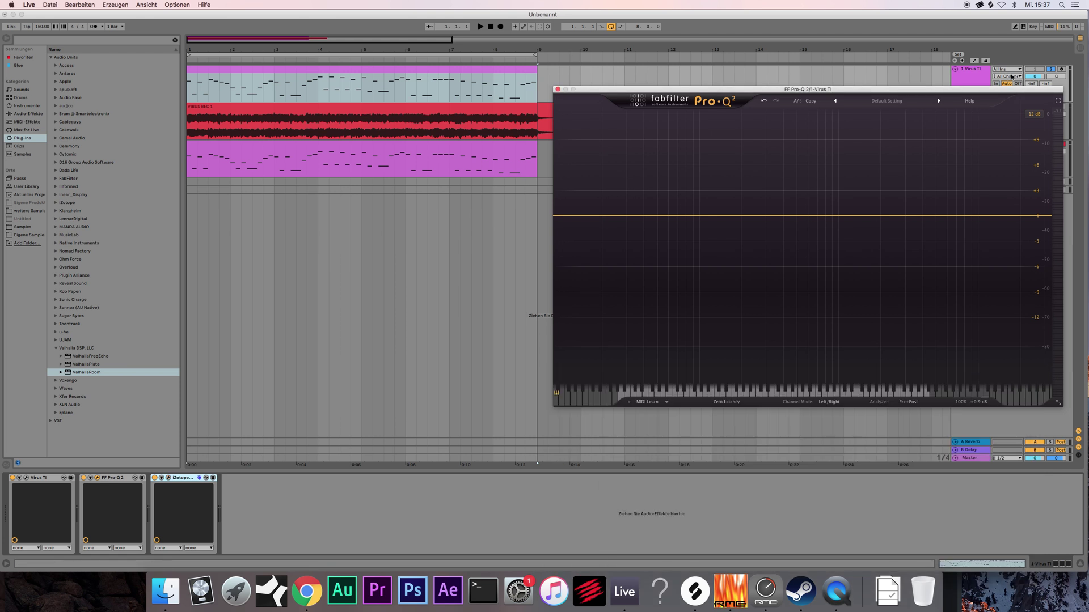
pyautogui.click(970, 70)
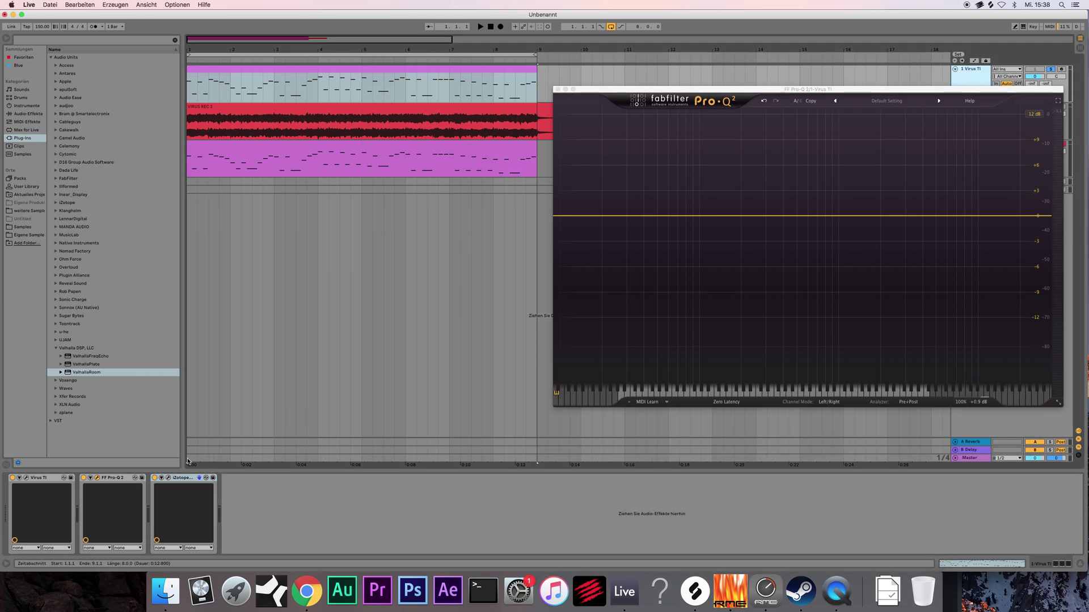
pyautogui.click(168, 478)
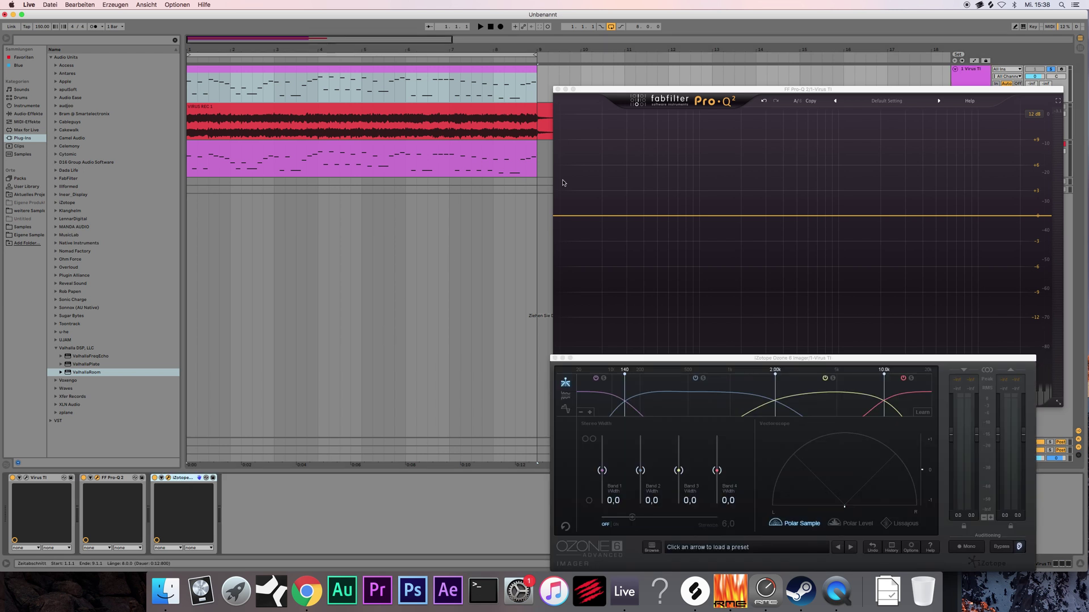
# - Open the Virus TI synth window beside the effect windows and show its oscillator settings
pyautogui.click(26, 479)
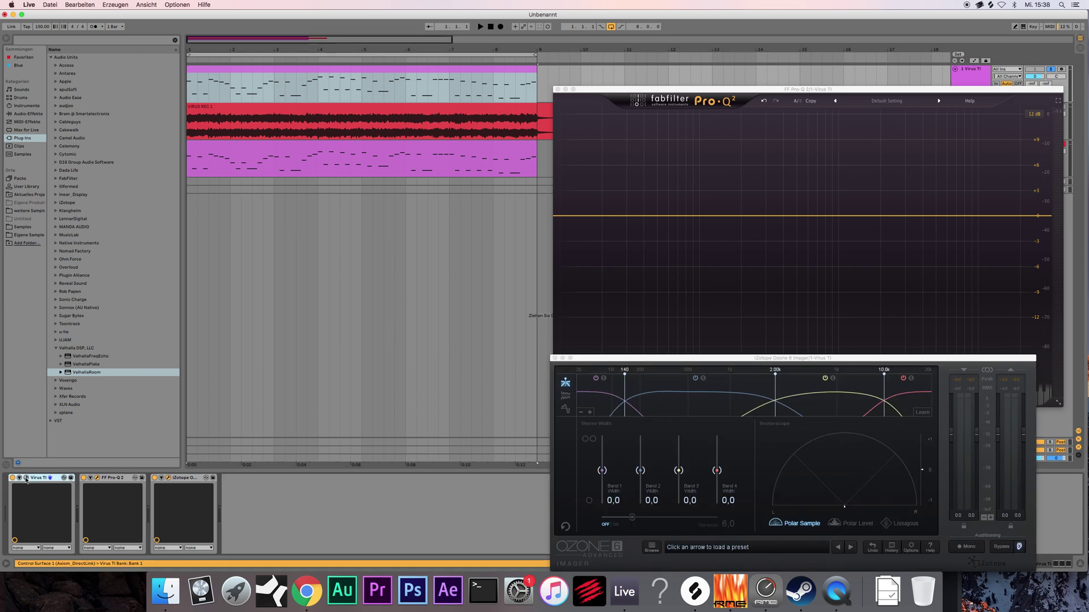
pyautogui.click(26, 479)
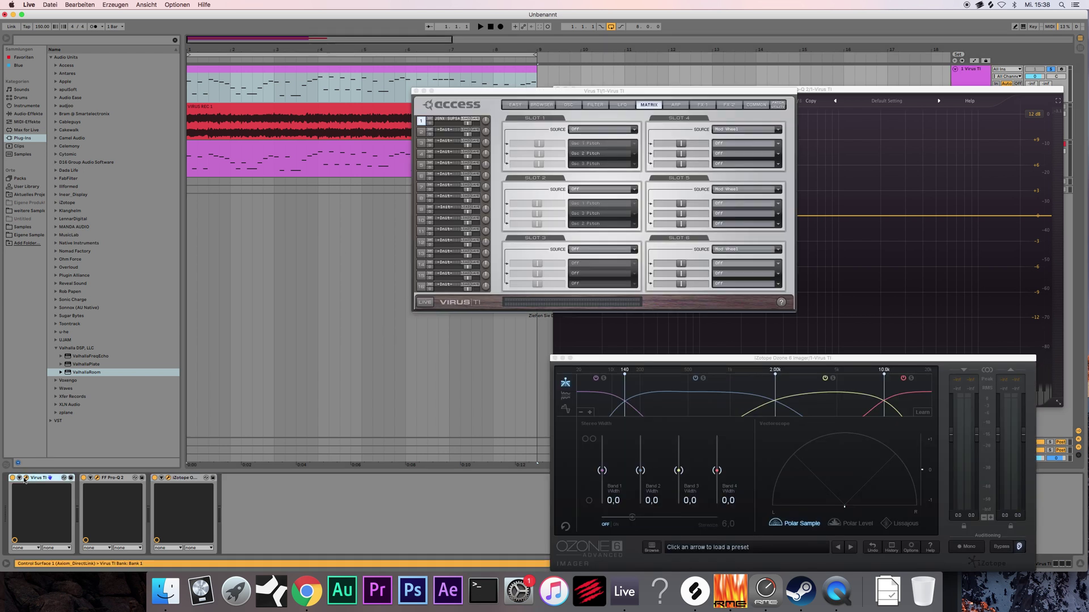
pyautogui.click(510, 107)
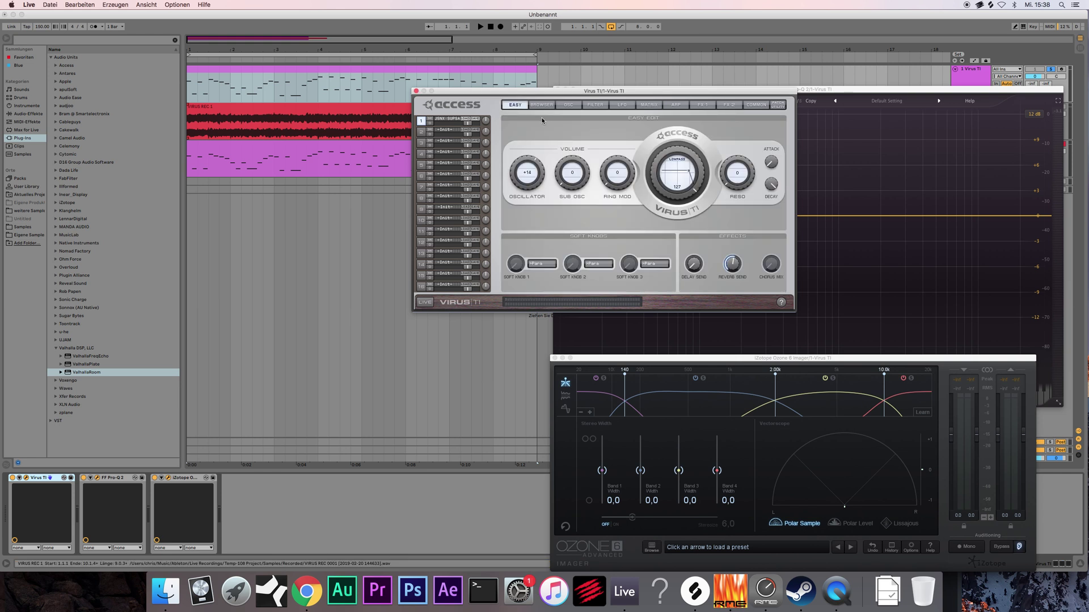
pyautogui.moveTo(544, 91); pyautogui.dragTo(400, 176)
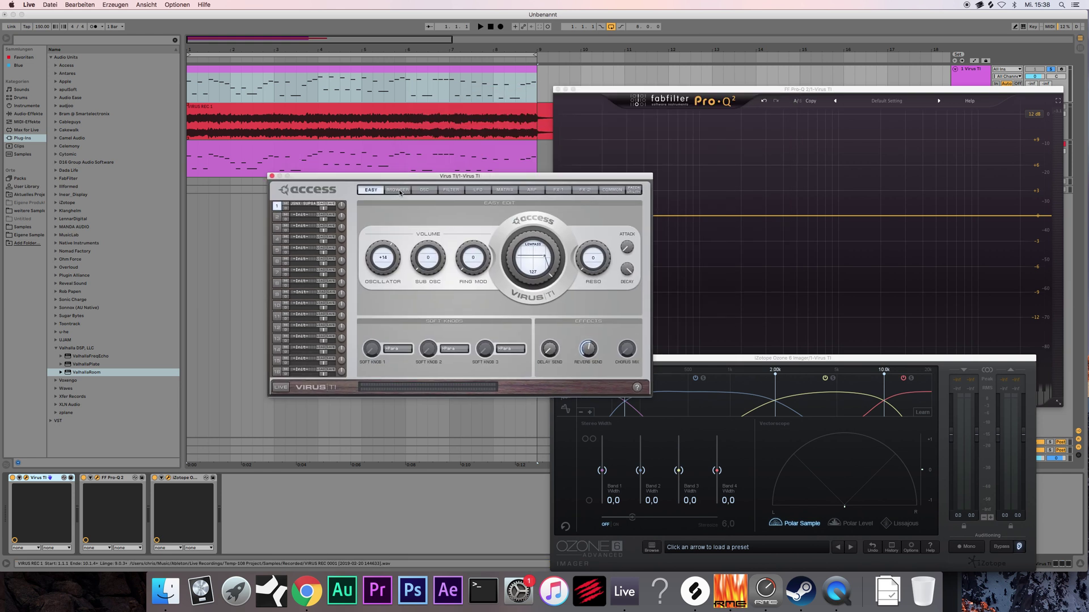
pyautogui.click(398, 190)
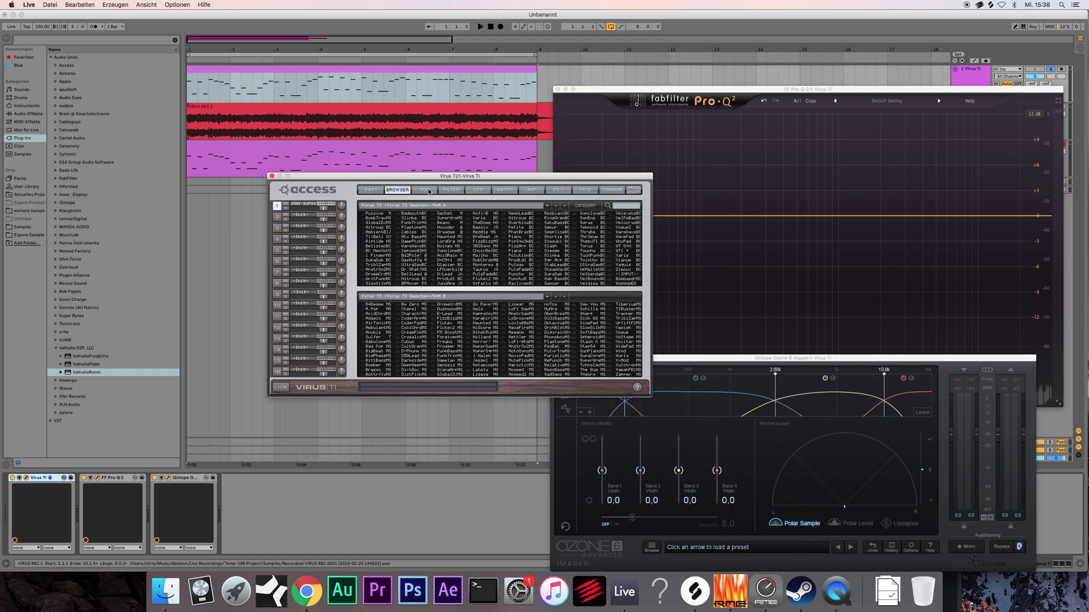
pyautogui.click(427, 191)
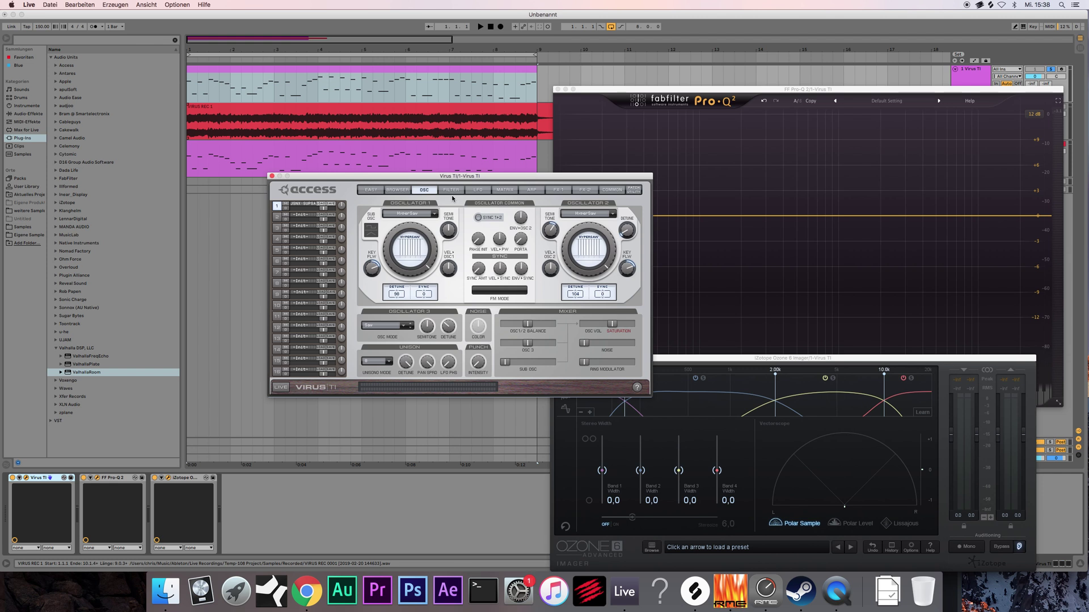
pyautogui.moveTo(401, 262)
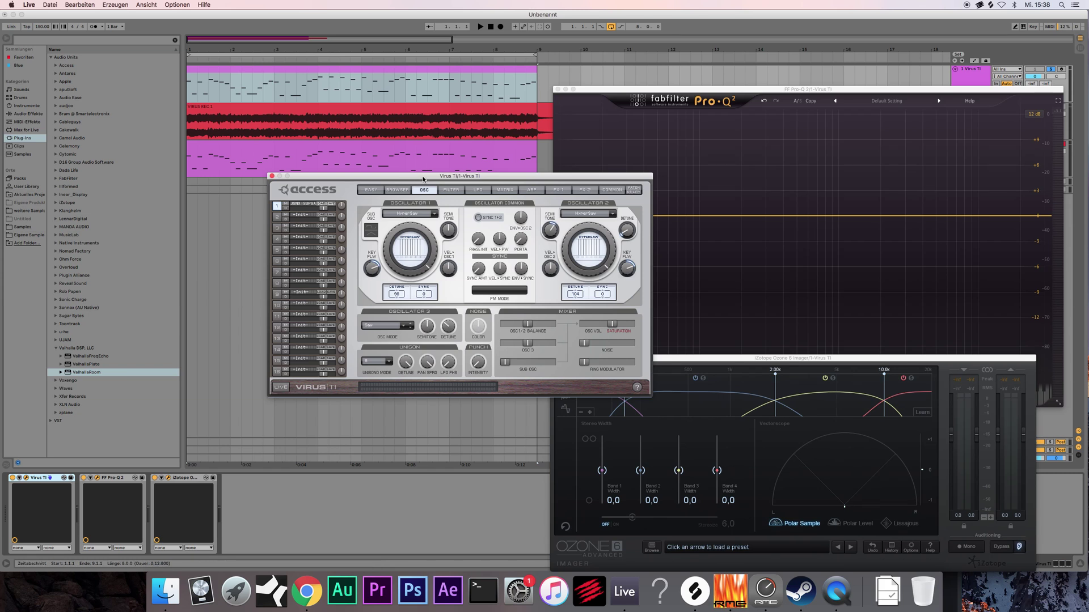
# - Move the Virus TI window below the clips and close the Ozone Imager and Pro-Q 2 windows
pyautogui.moveTo(423, 178); pyautogui.dragTo(405, 207)
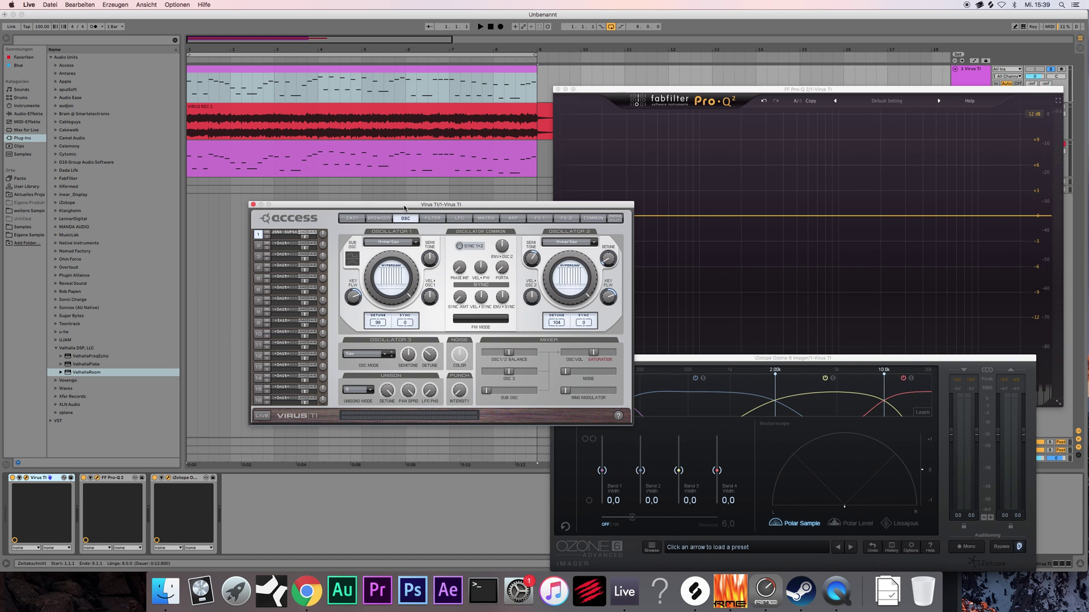
pyautogui.moveTo(404, 208); pyautogui.dragTo(386, 209)
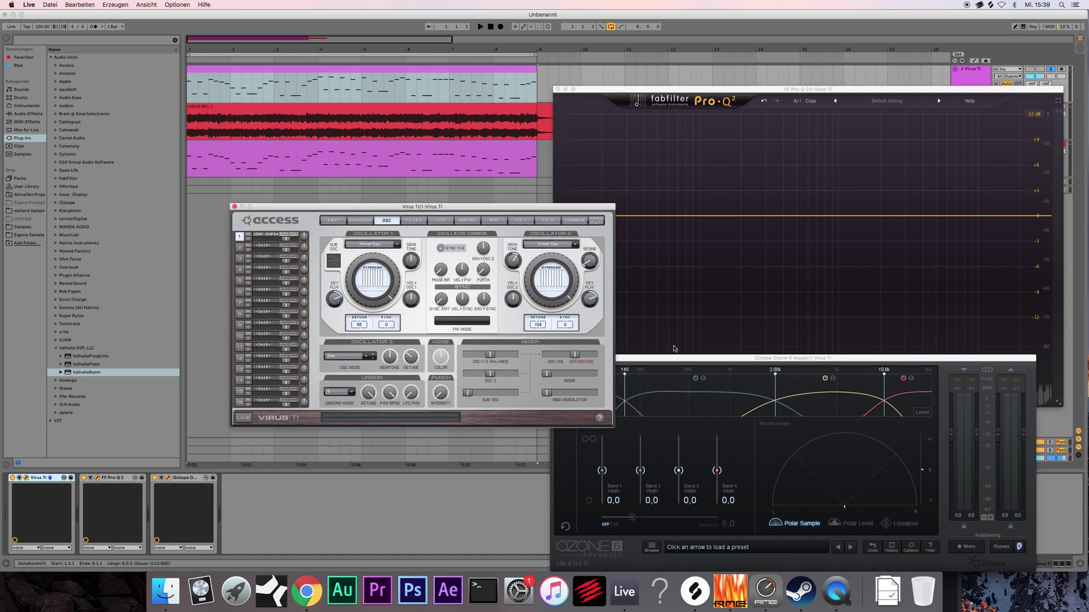
pyautogui.moveTo(674, 358); pyautogui.dragTo(725, 319)
pyautogui.click(607, 319)
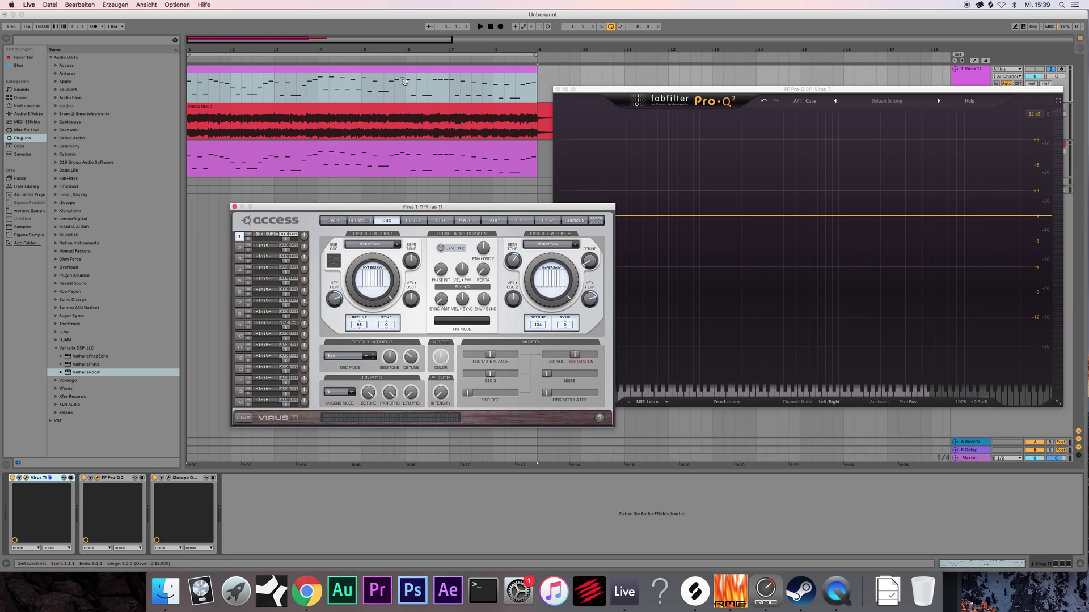
pyautogui.click(530, 102)
pyautogui.click(557, 89)
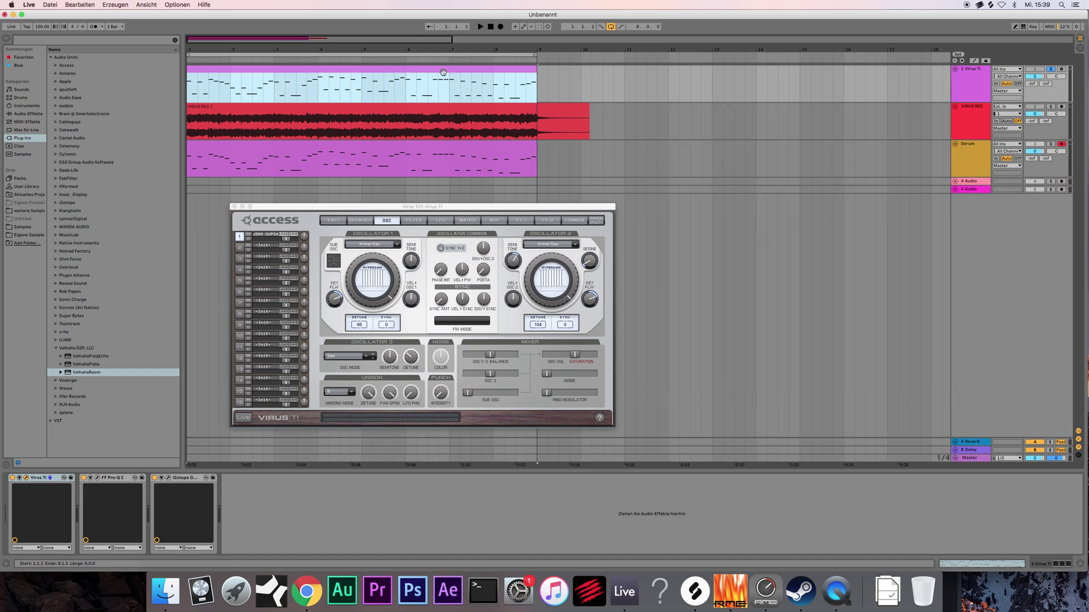
# - Play the soloed Virus TI clip with Pro-Q 2 and Ozone Imager open to examine its spectrum and stereo image
pyautogui.press('space')
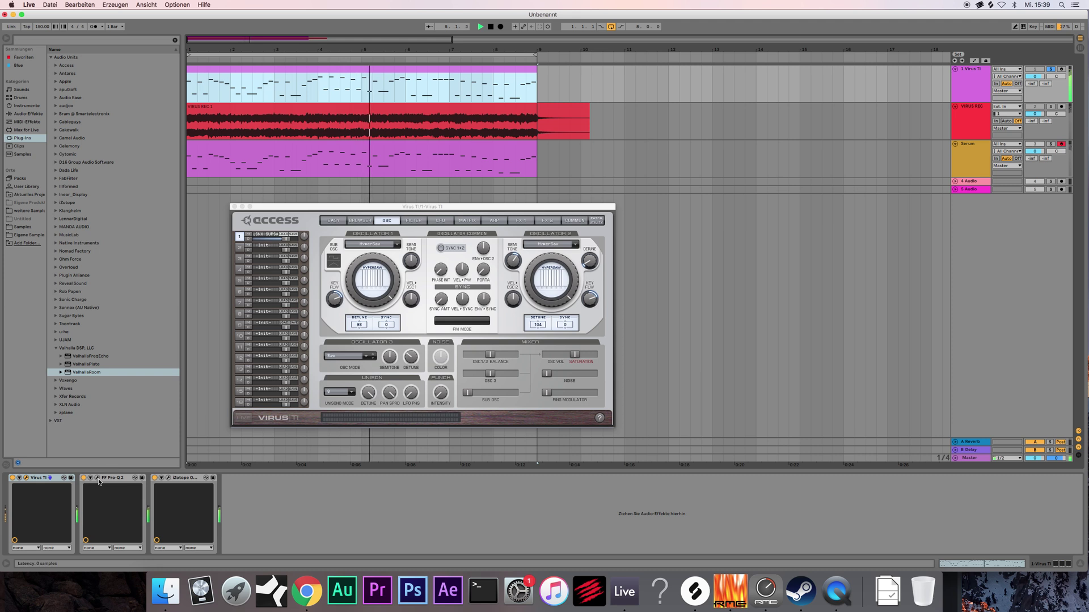
pyautogui.click(142, 479)
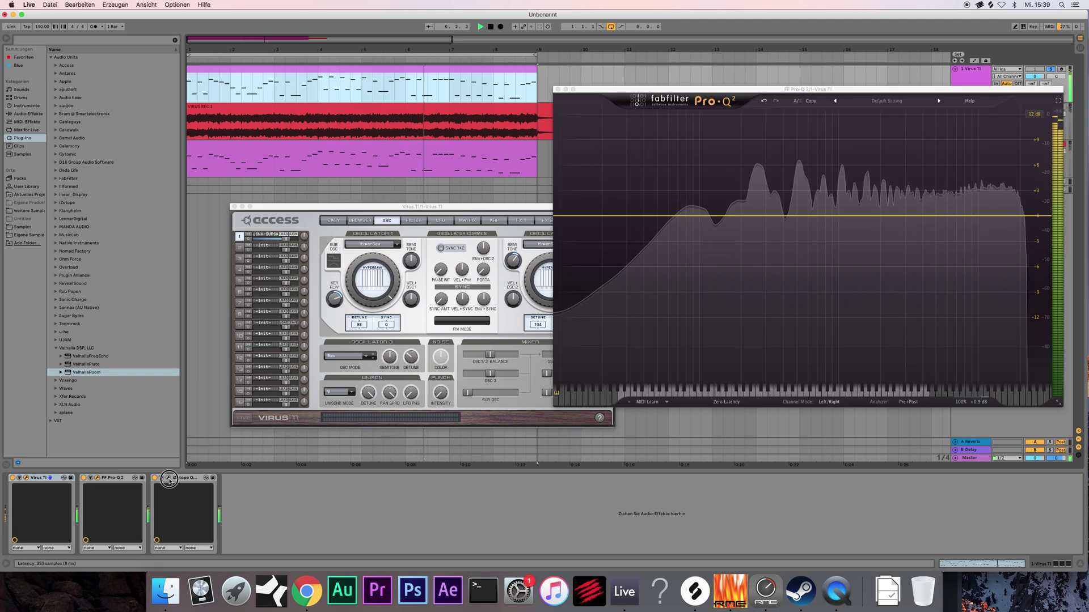
pyautogui.click(214, 478)
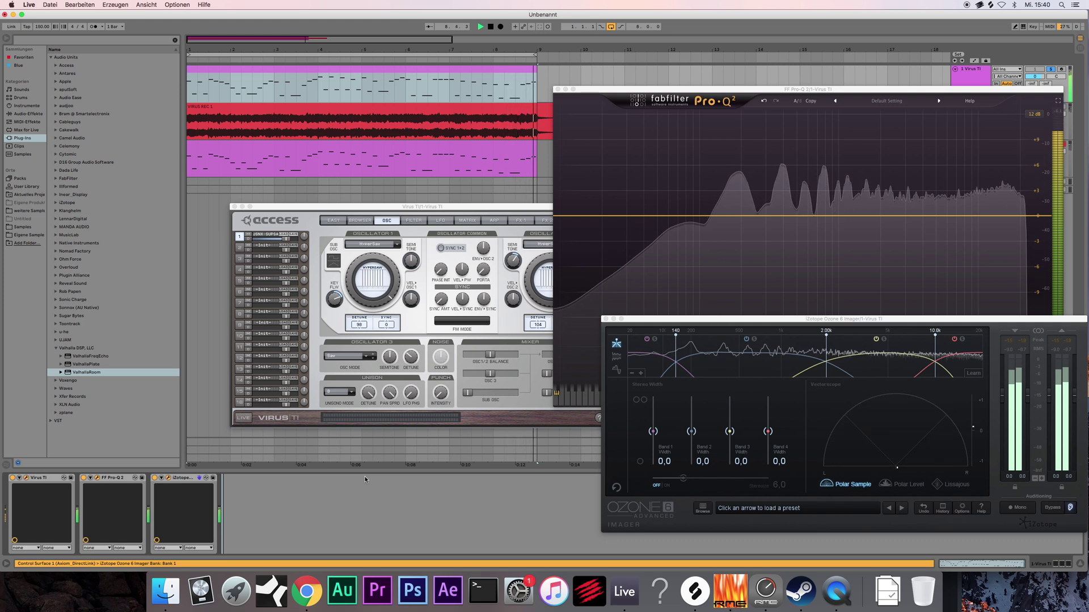
pyautogui.press('space')
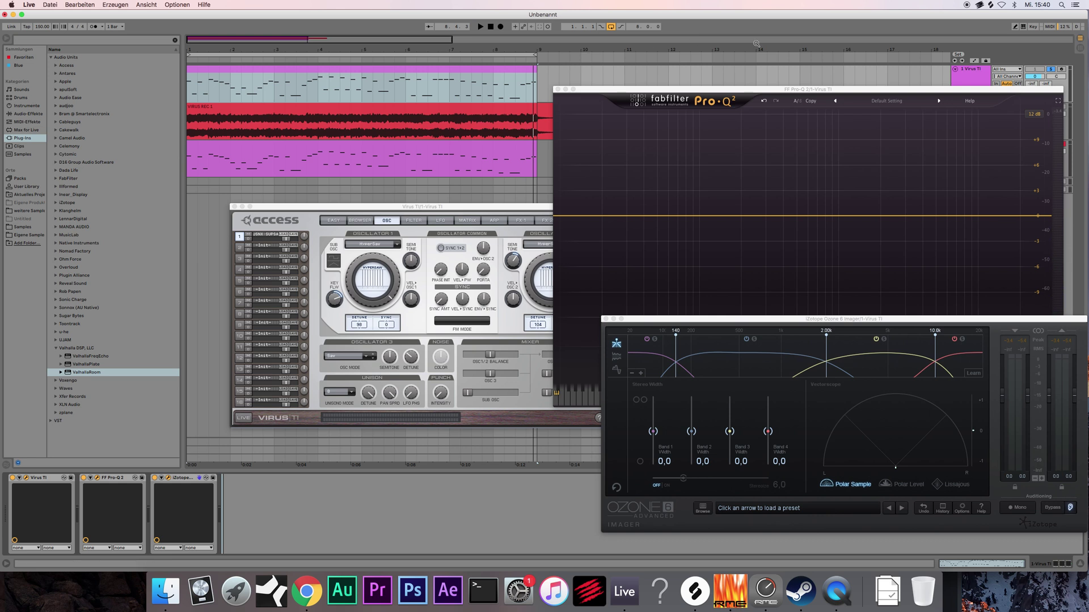
# - Rearrange the three plug-in windows to examine the Virus TI unison settings, and close the Ozone Imager
pyautogui.moveTo(747, 89); pyautogui.dragTo(737, 74)
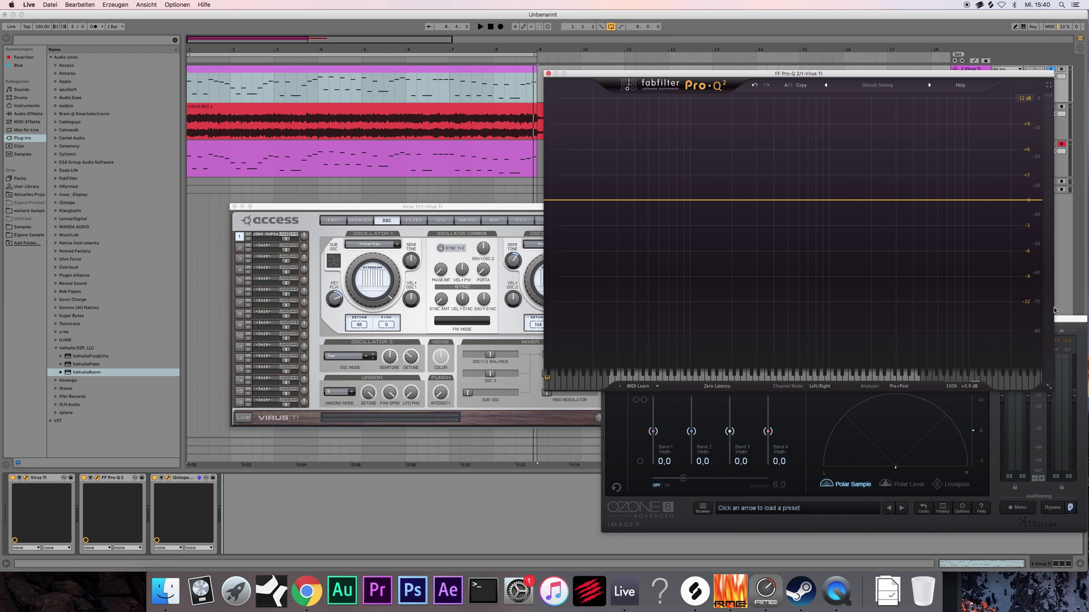
pyautogui.moveTo(1060, 321); pyautogui.dragTo(1040, 329)
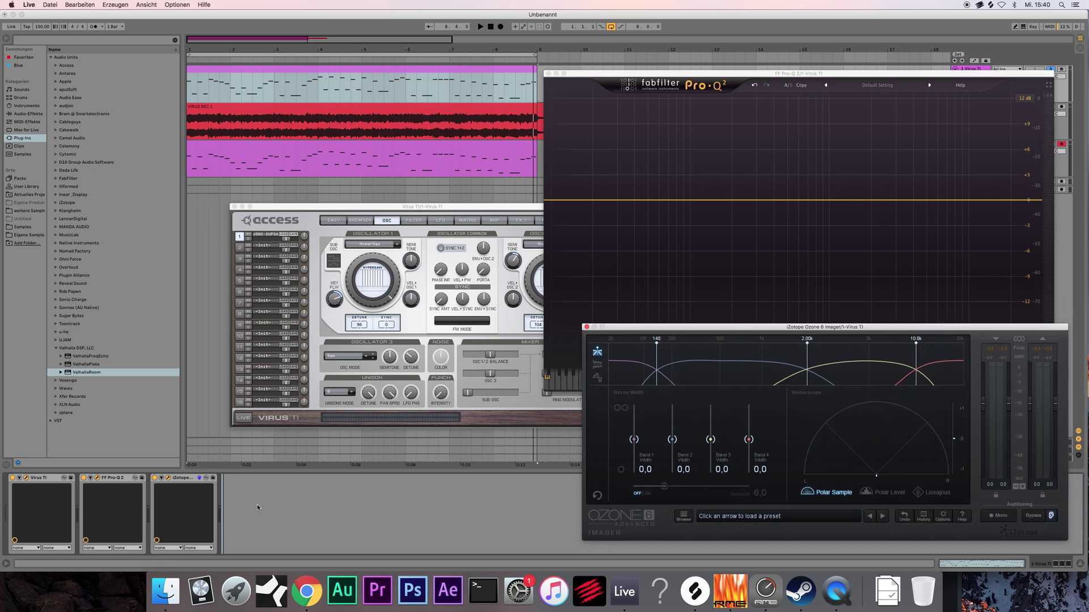
pyautogui.moveTo(388, 207); pyautogui.dragTo(357, 212)
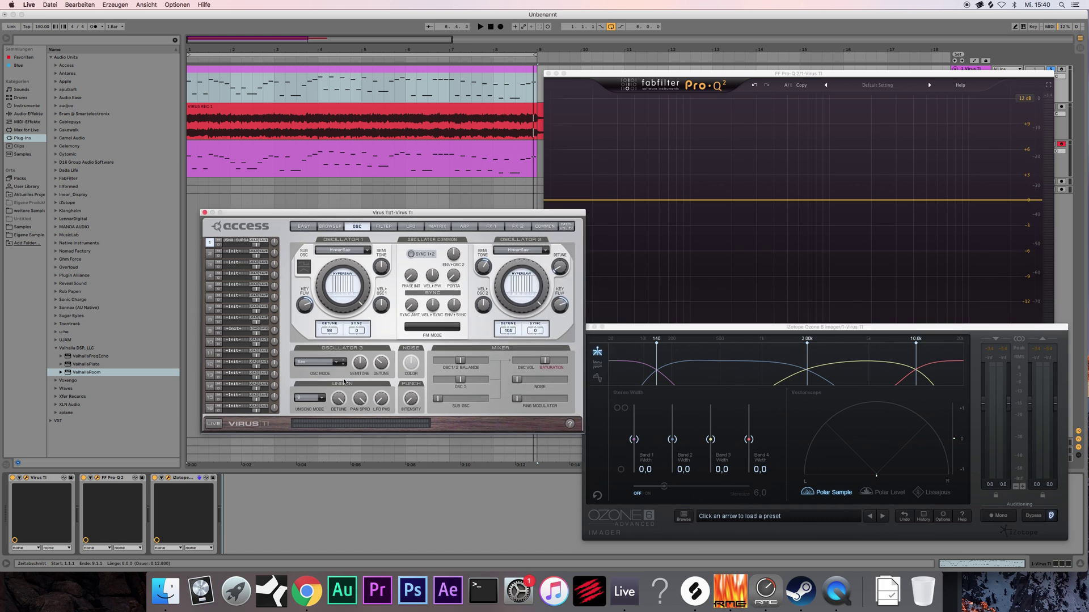
pyautogui.moveTo(299, 402)
pyautogui.moveTo(335, 407)
pyautogui.moveTo(594, 332); pyautogui.dragTo(602, 333)
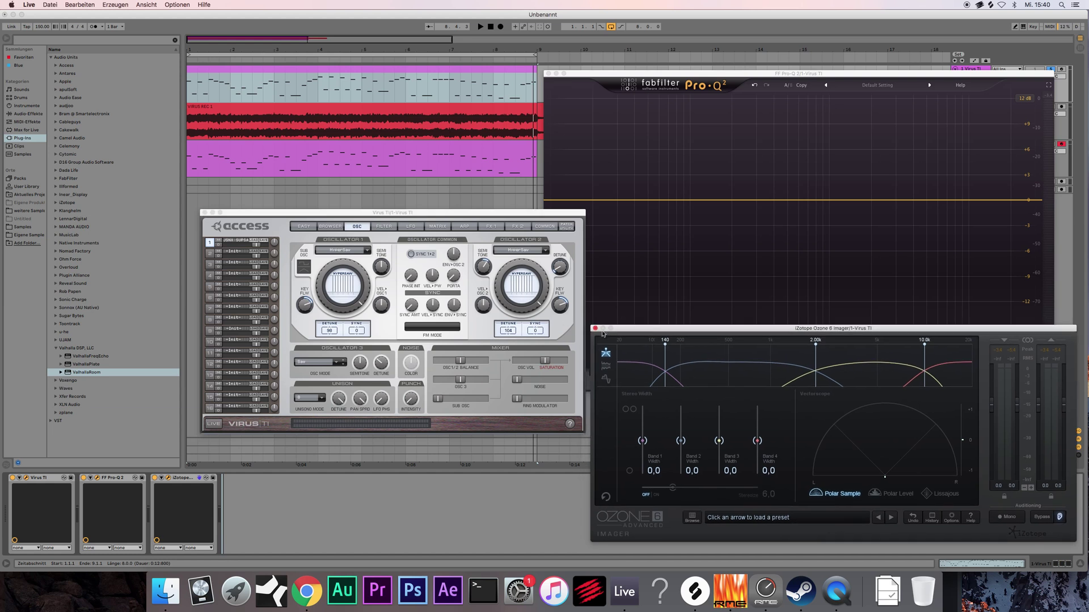
pyautogui.click(594, 329)
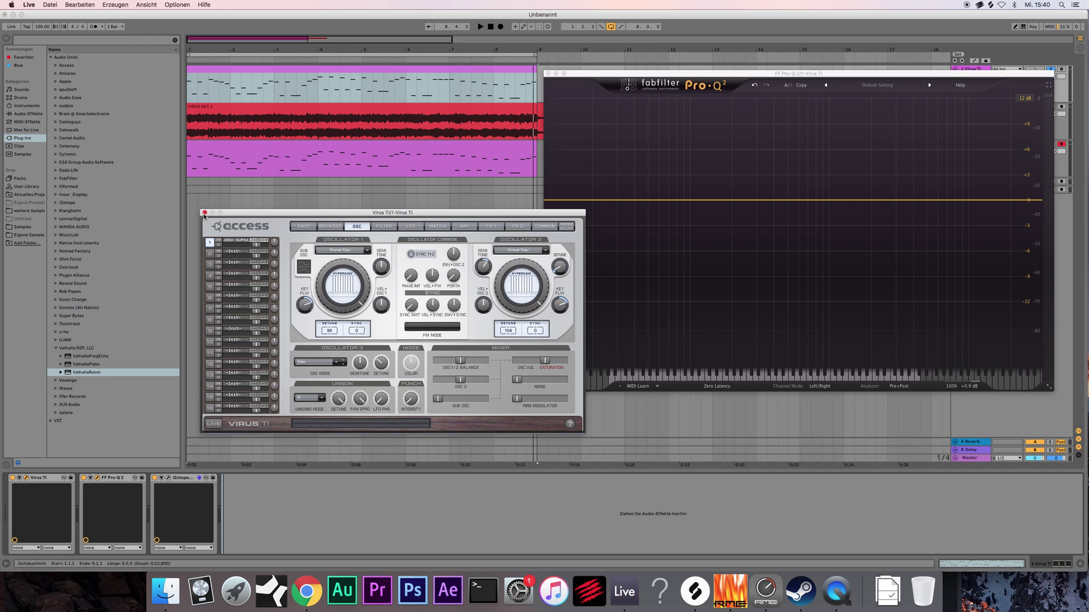
# - Move the Virus TI window clear of Pro-Q 2 and show its LFO settings
pyautogui.moveTo(308, 216); pyautogui.dragTo(313, 210)
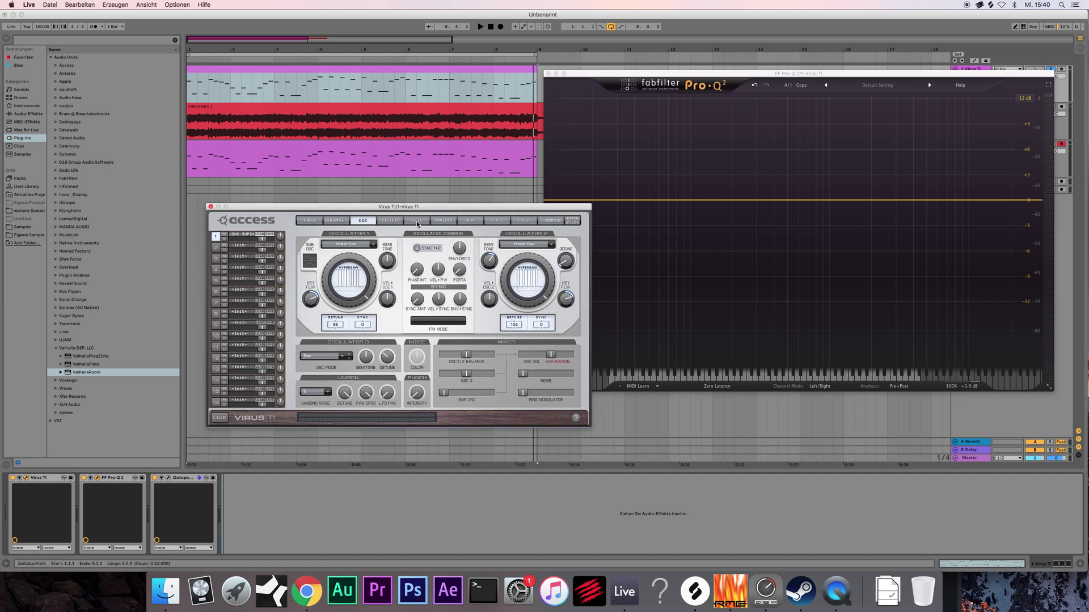
pyautogui.moveTo(396, 207); pyautogui.dragTo(370, 203)
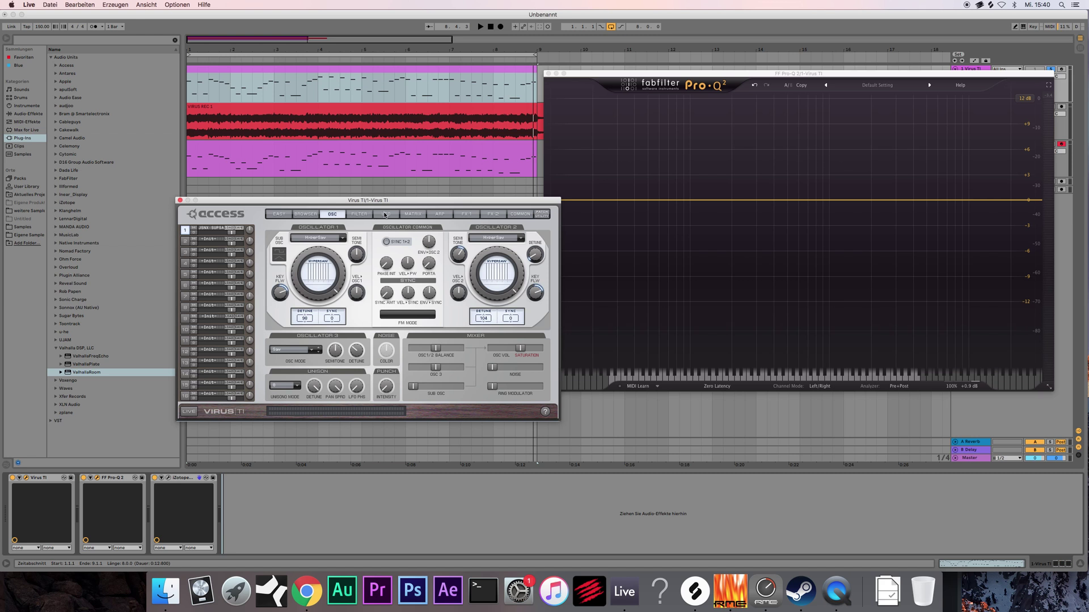
pyautogui.moveTo(384, 202); pyautogui.dragTo(388, 196)
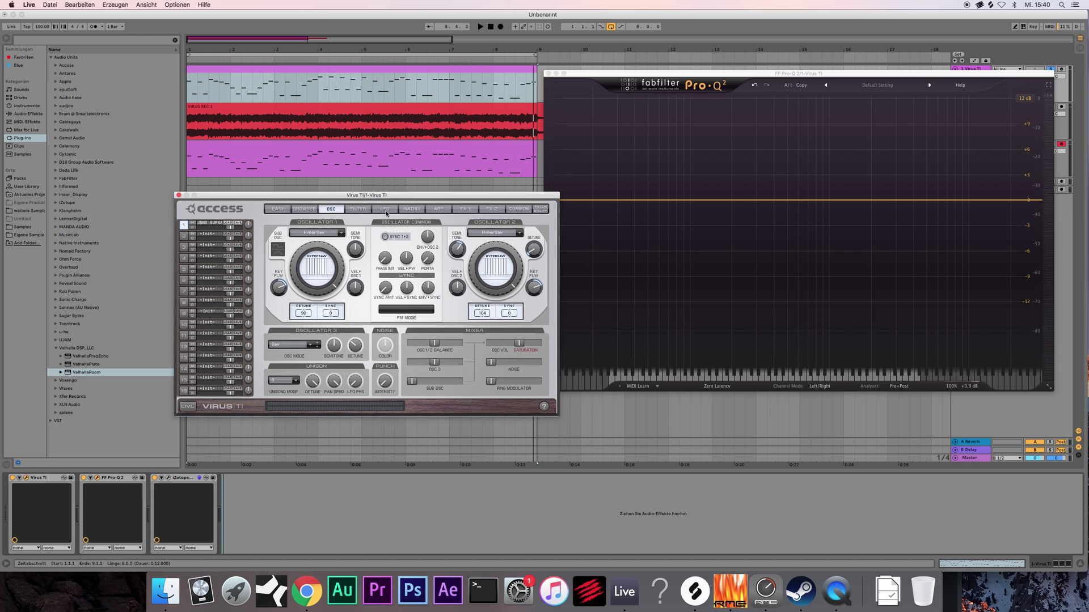
pyautogui.click(385, 210)
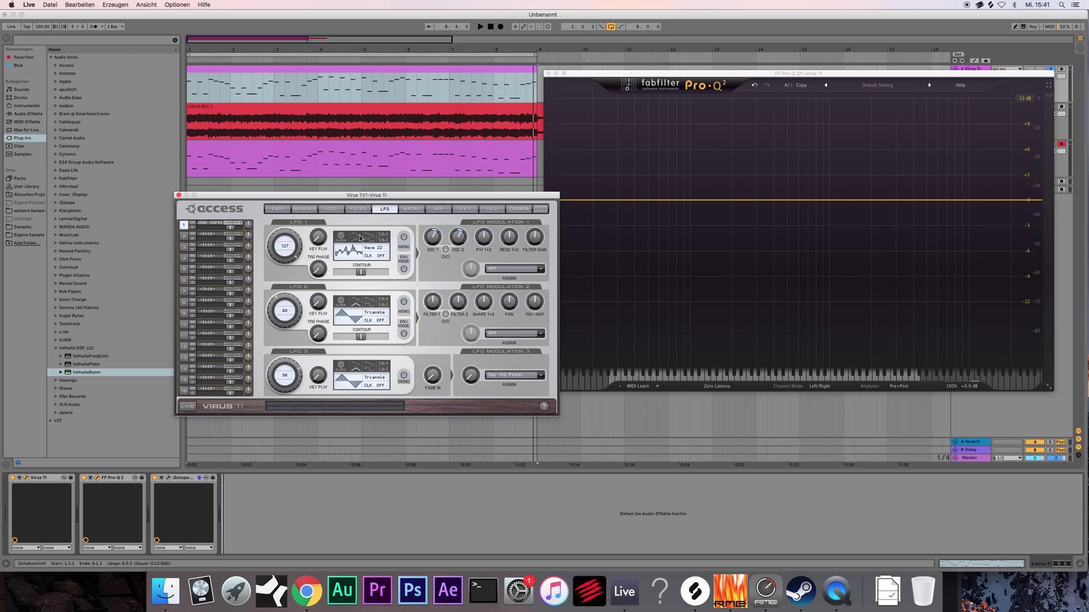
# - Close the Virus TI and Pro-Q 2 windows to clear the arrangement view
pyautogui.click(178, 195)
pyautogui.moveTo(552, 76); pyautogui.dragTo(546, 97)
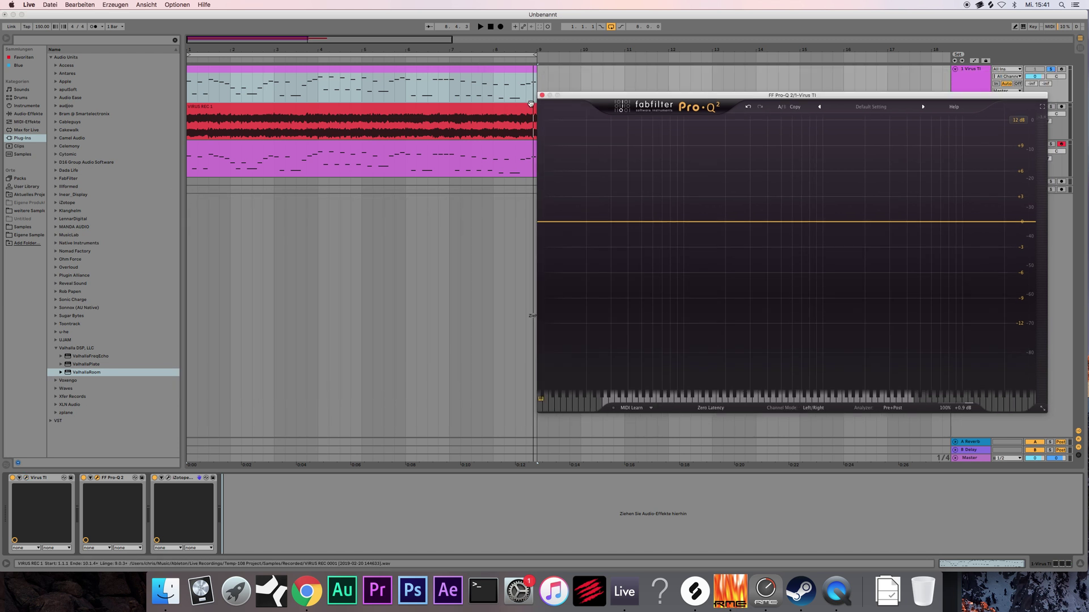
pyautogui.click(542, 95)
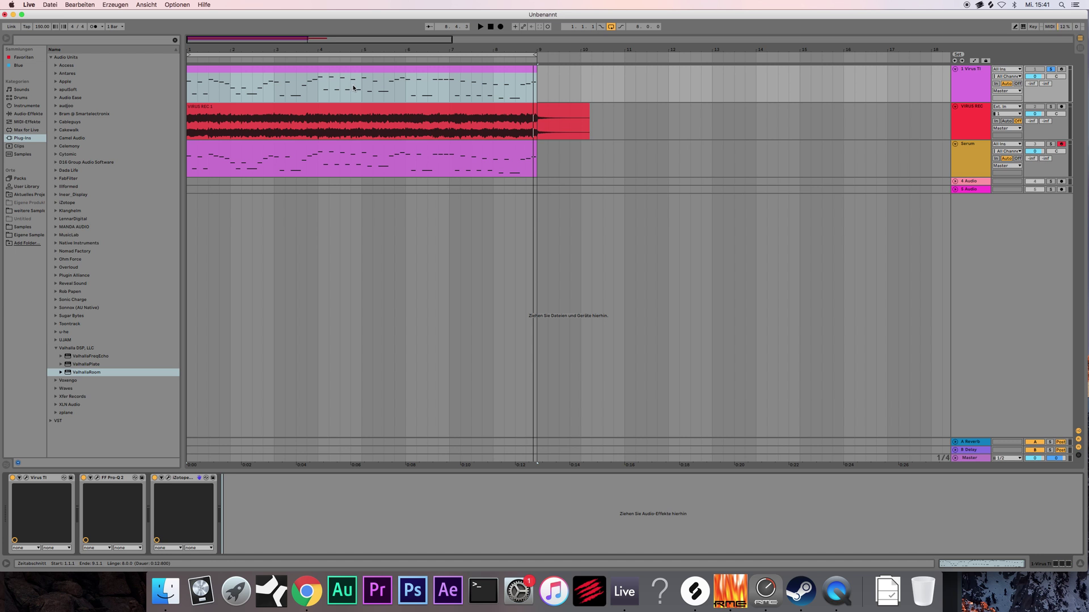
# - Zoom into the arrangement and compare the device chains of the Serum and Virus TI tracks
pyautogui.moveTo(290, 40); pyautogui.dragTo(295, 62)
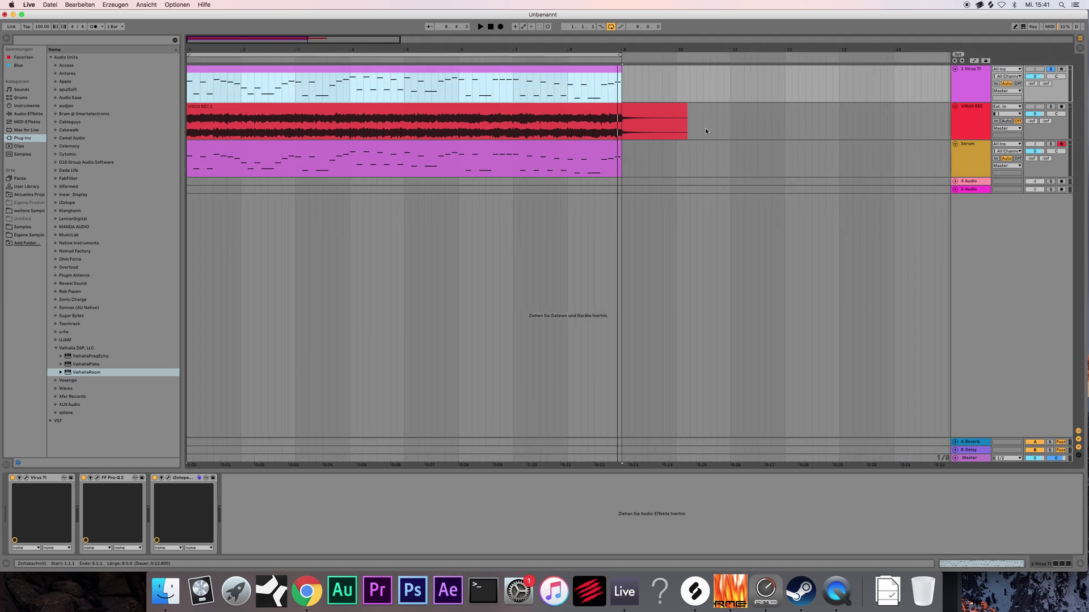
pyautogui.click(967, 150)
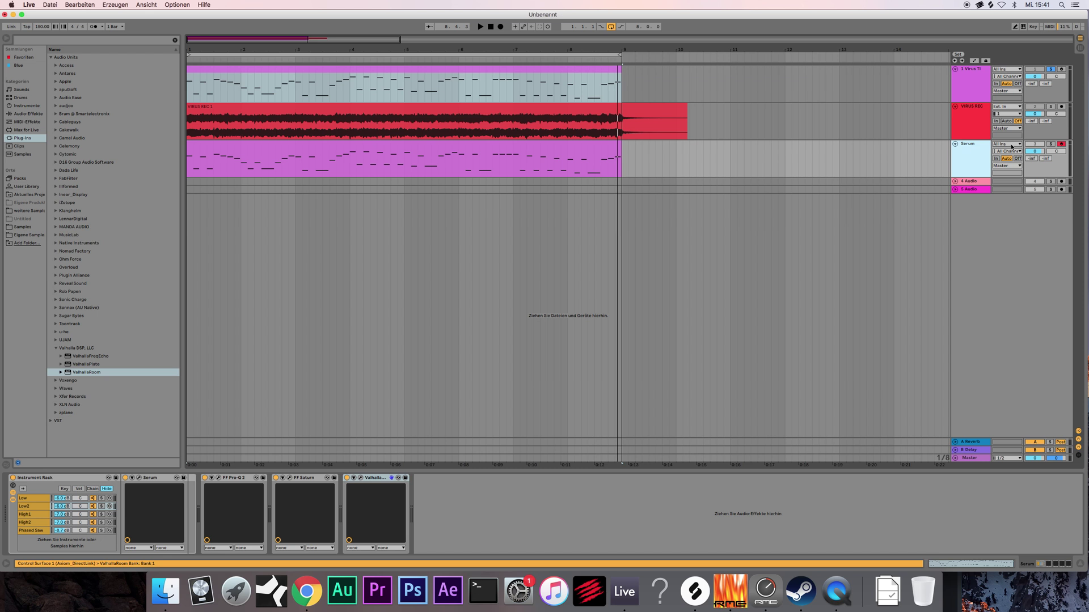
pyautogui.click(976, 85)
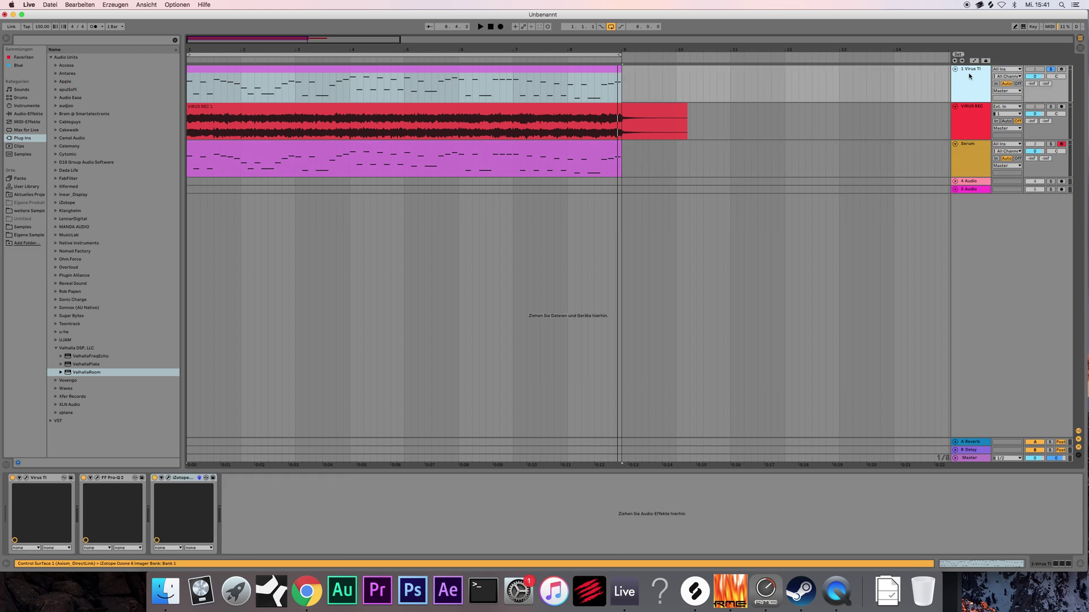
pyautogui.click(972, 154)
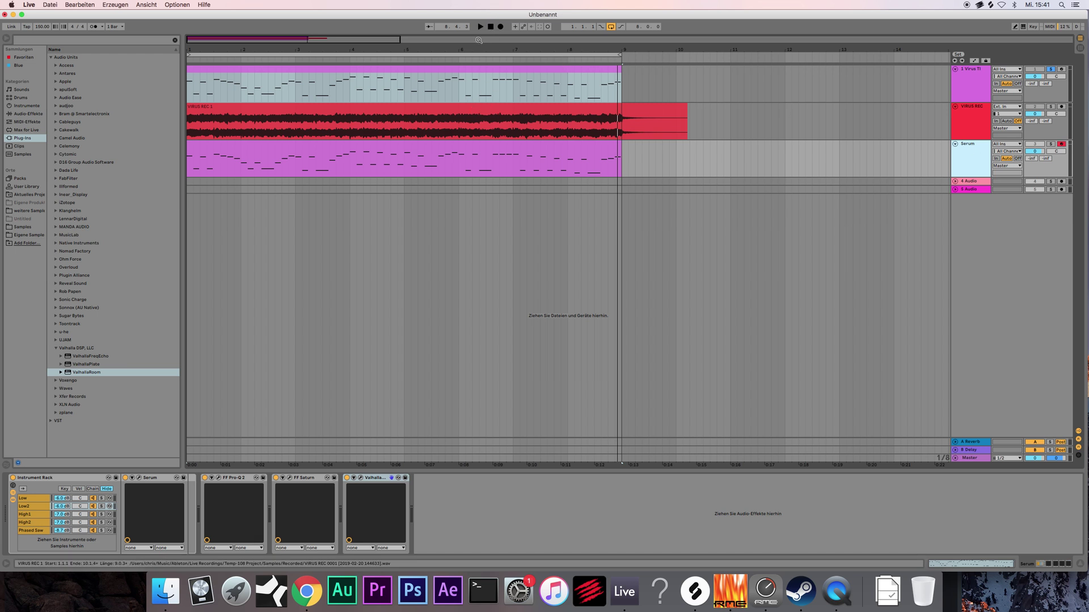
# - Return playback to the start of the arrangement and play the soloed Virus TI track
pyautogui.click(490, 26)
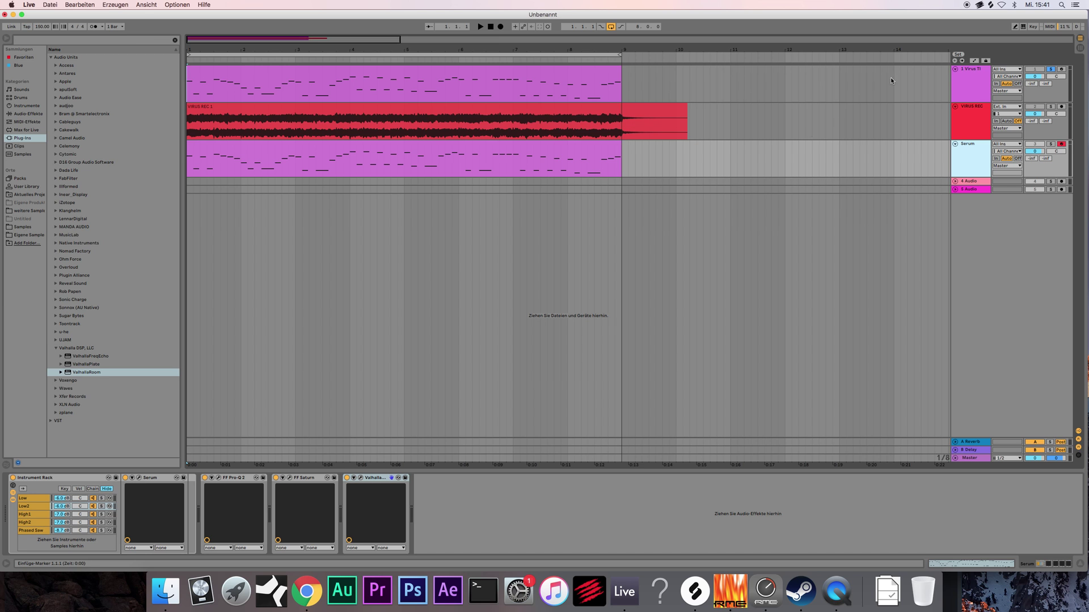
pyautogui.click(495, 74)
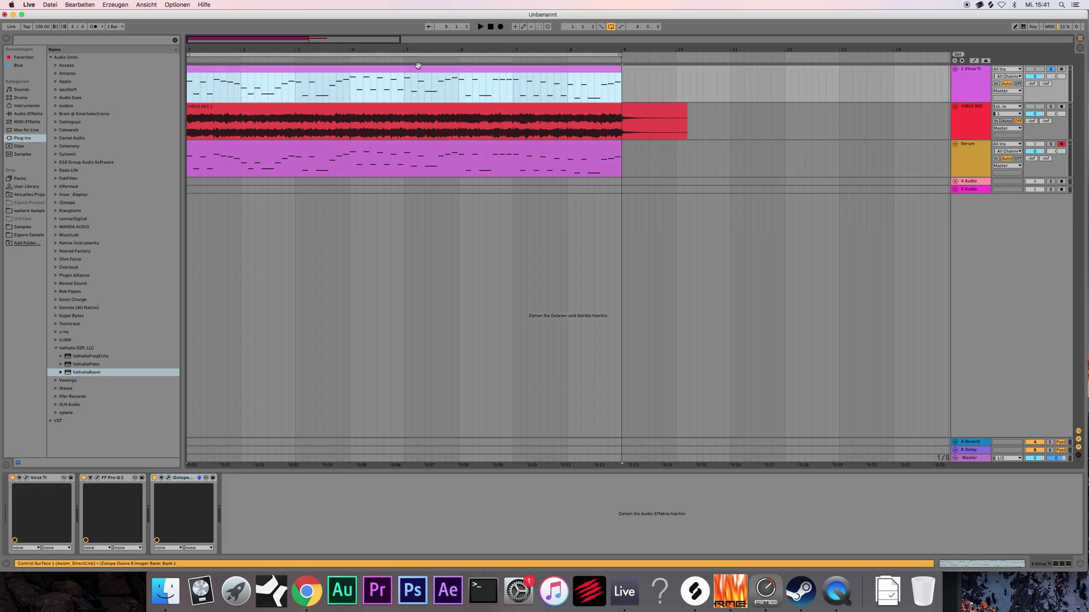
pyautogui.click(490, 28)
pyautogui.press('space')
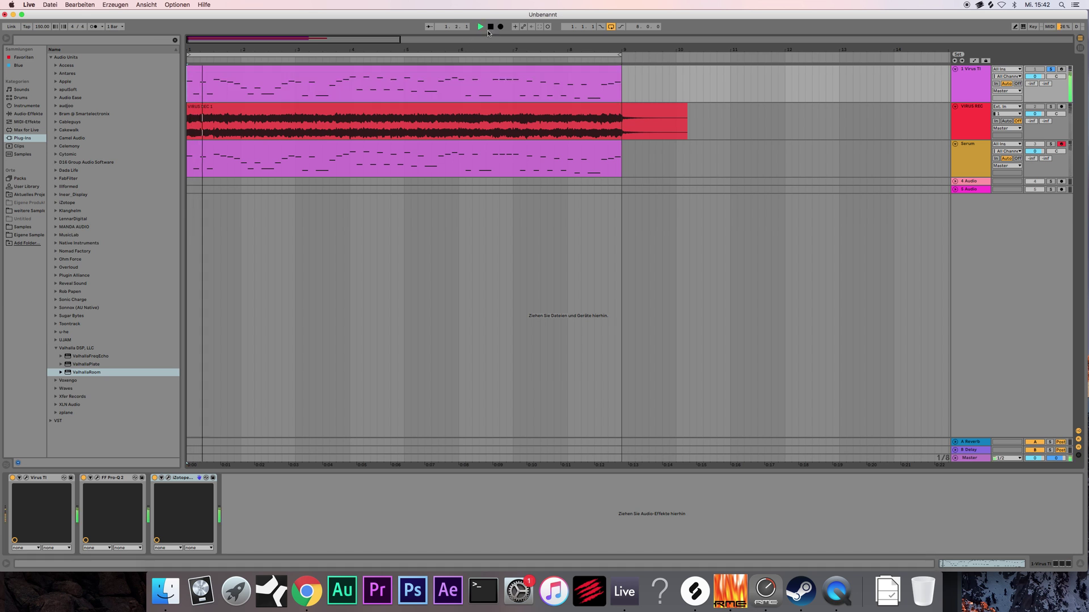
# - Solo the Serum track in place of the Virus TI during playback and show its device chain
pyautogui.click(1050, 145)
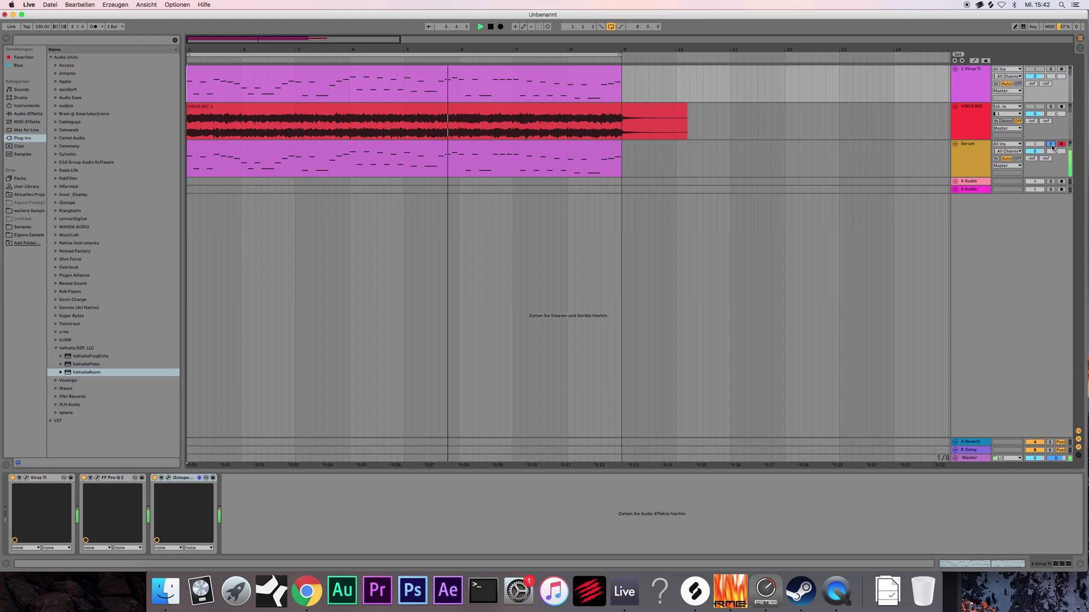
pyautogui.click(979, 153)
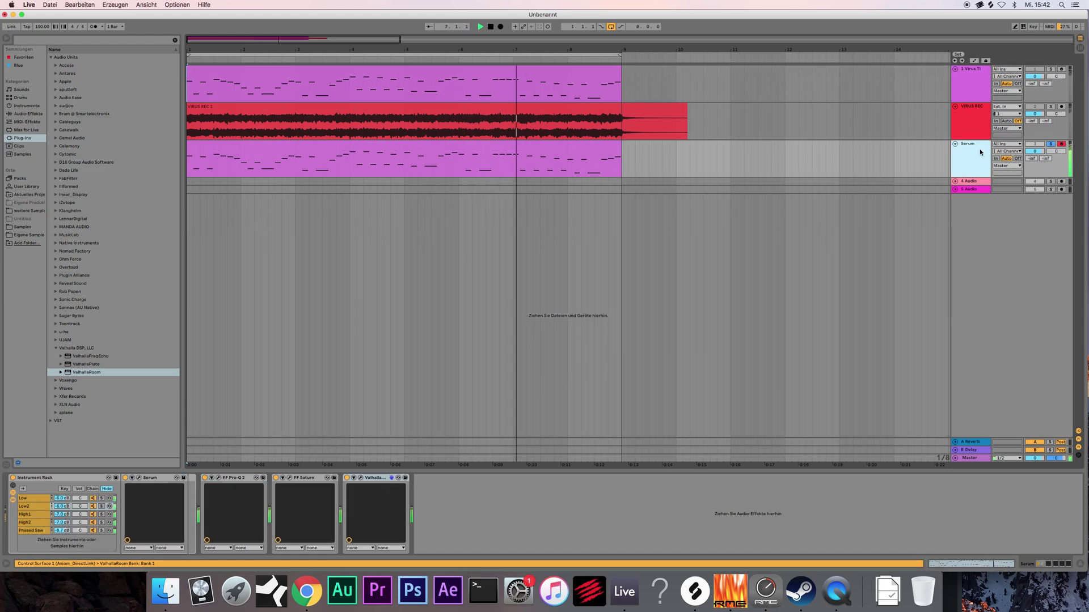
pyautogui.press('Up')
pyautogui.click(980, 159)
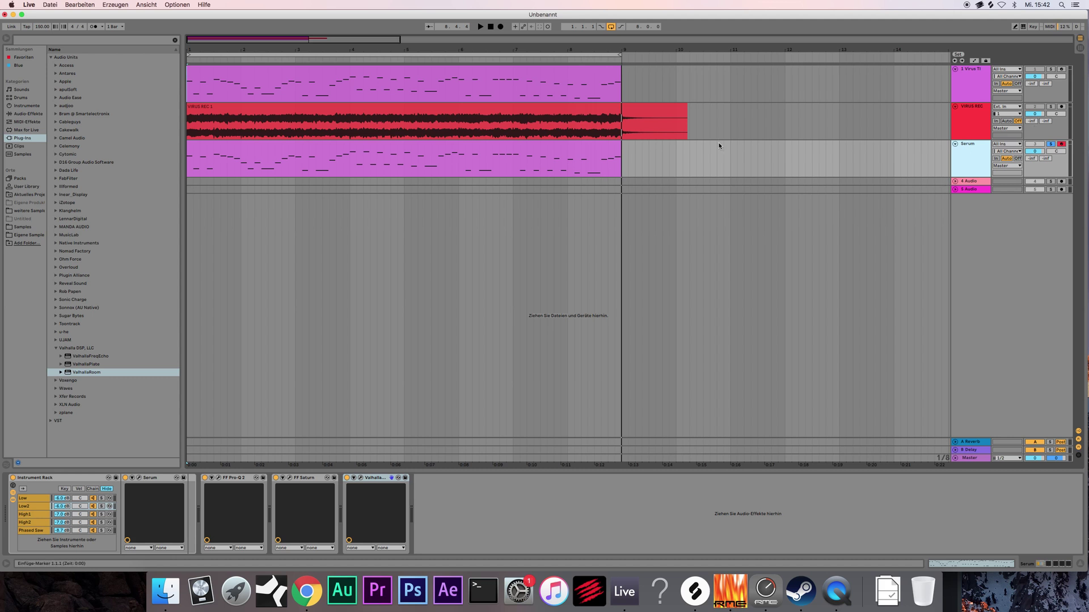
# - Zoom in on the Serum clip and enlarge the Serum track's height to about double, keeping that track selected
pyautogui.click(613, 147)
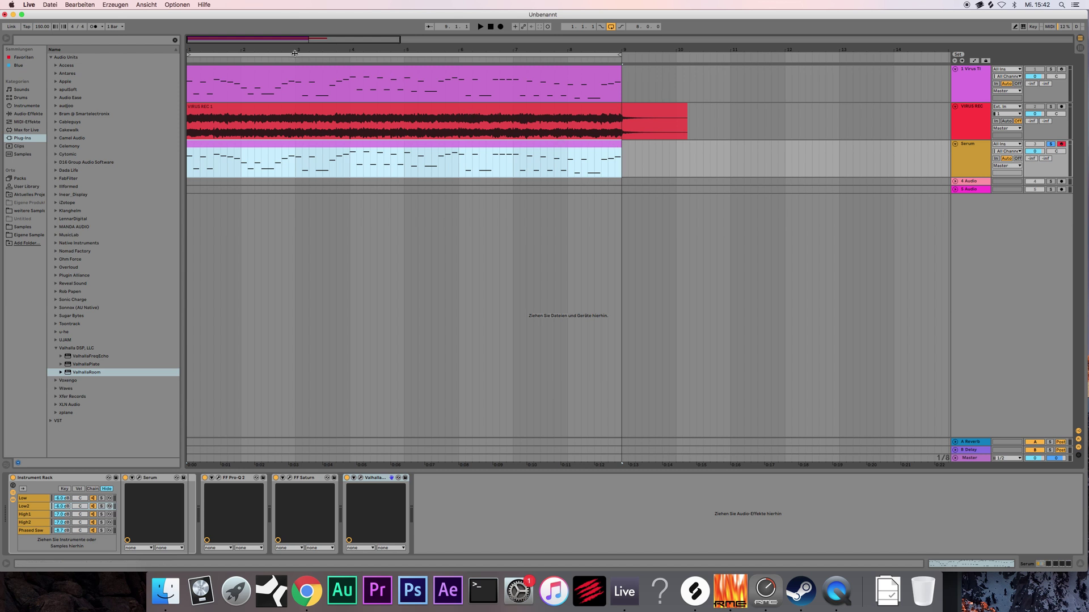
pyautogui.moveTo(281, 41); pyautogui.dragTo(281, 54)
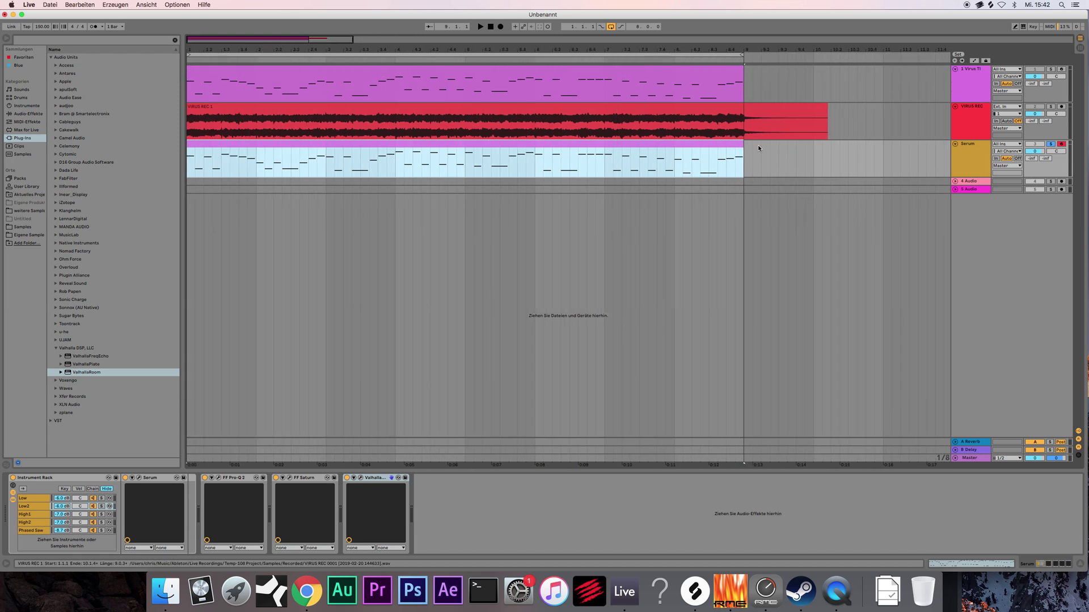
pyautogui.click(958, 170)
pyautogui.moveTo(966, 177); pyautogui.dragTo(968, 213)
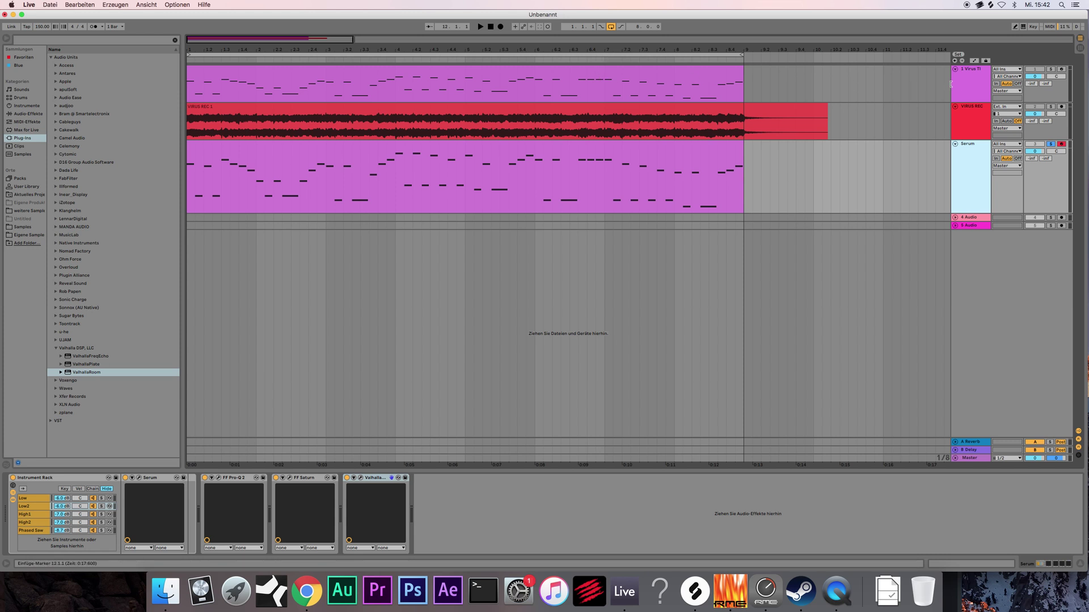
pyautogui.click(958, 76)
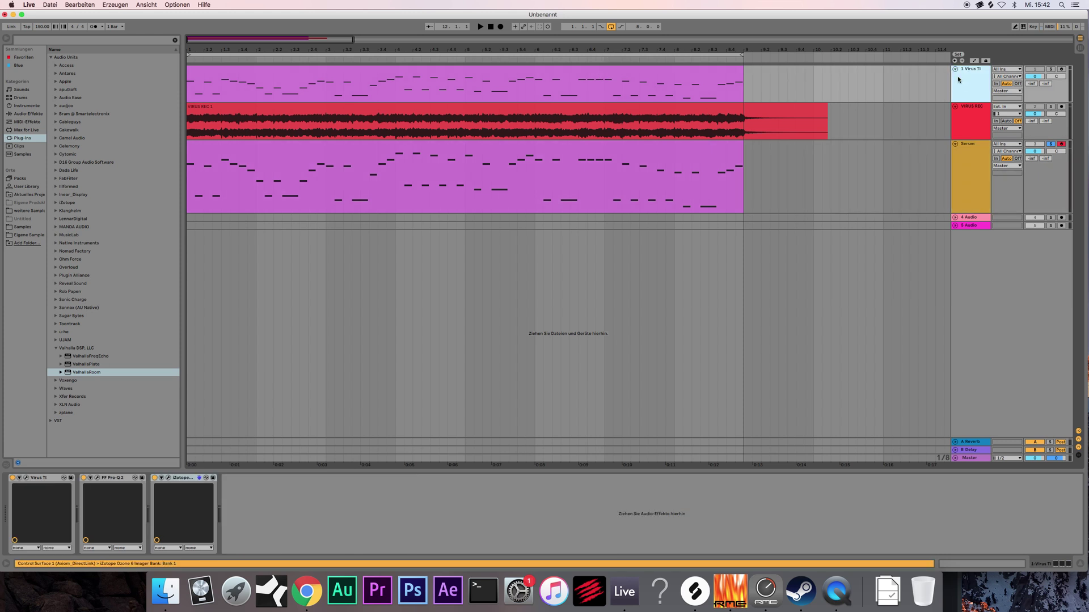
pyautogui.click(975, 165)
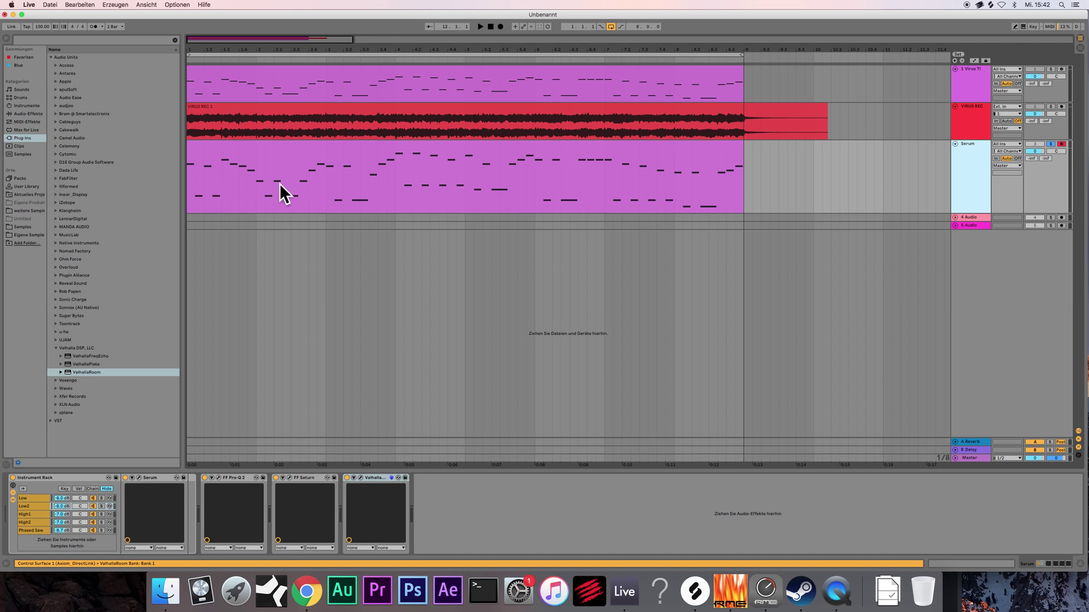
# - Step through the Low, Low2, High1, High2 and Phased Saw chains of the Serum track's Instrument Rack
pyautogui.click(40, 480)
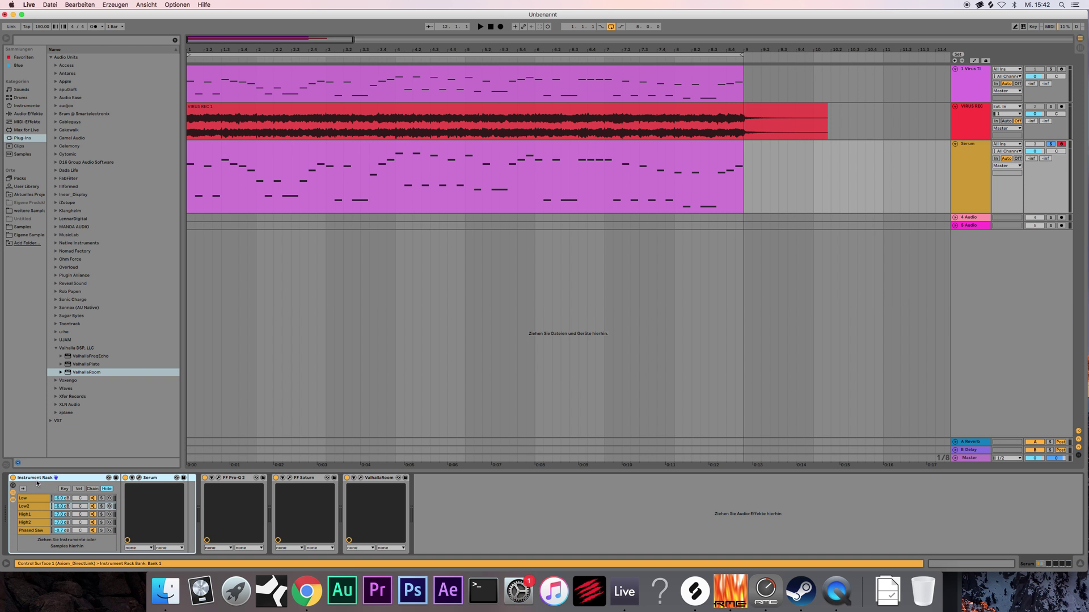
pyautogui.click(43, 499)
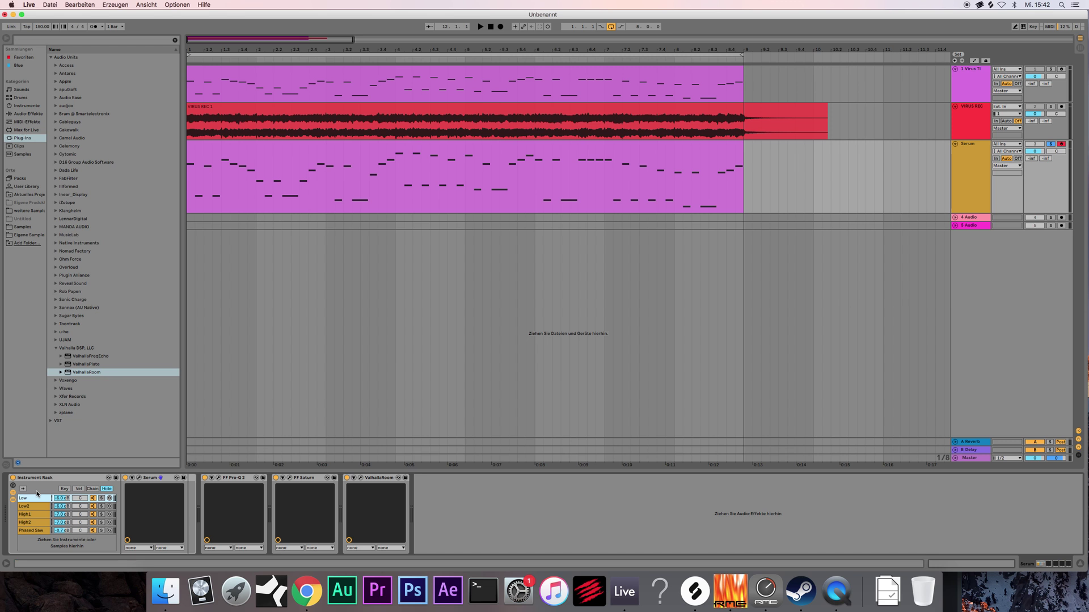
pyautogui.click(33, 507)
pyautogui.click(34, 514)
pyautogui.click(35, 523)
pyautogui.click(36, 531)
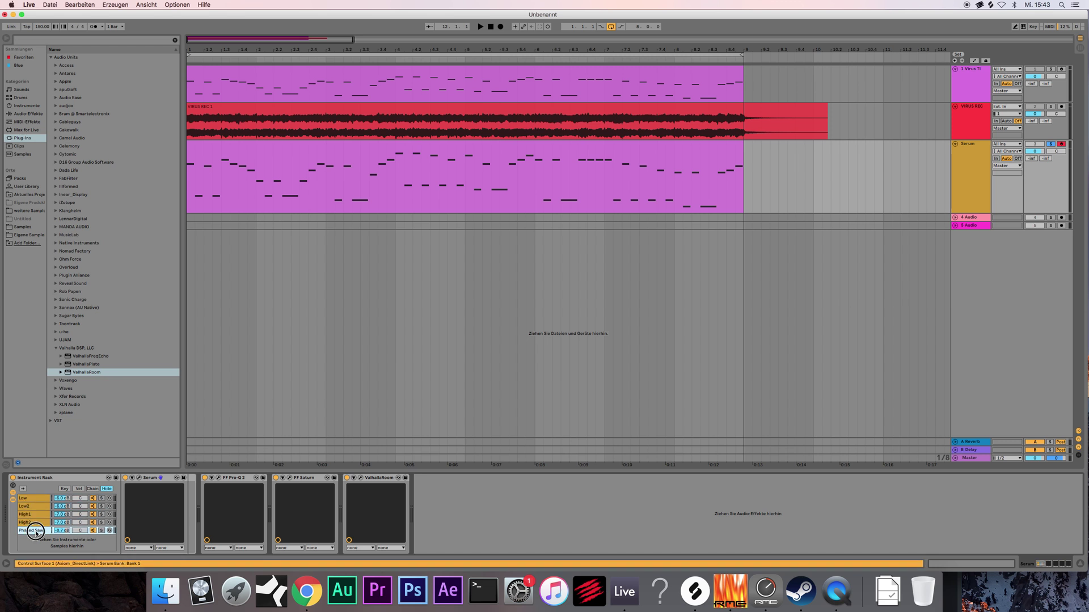
pyautogui.click(29, 499)
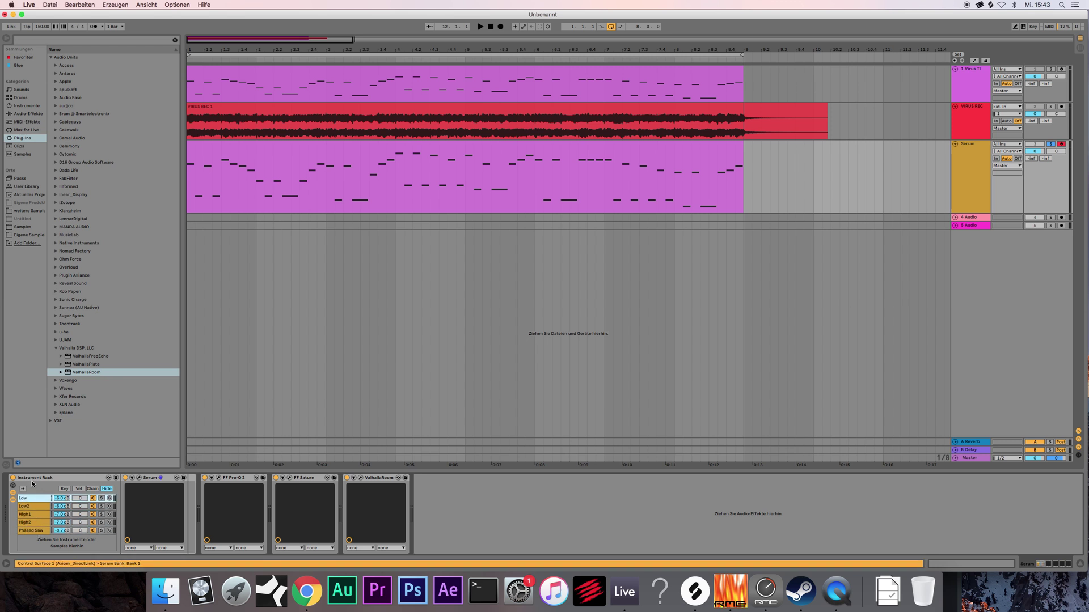
# - Inspect the Serum device in the Low chain and compare it with the Low2, High1 and High2 chains
pyautogui.click(107, 493)
pyautogui.doubleClick(25, 499)
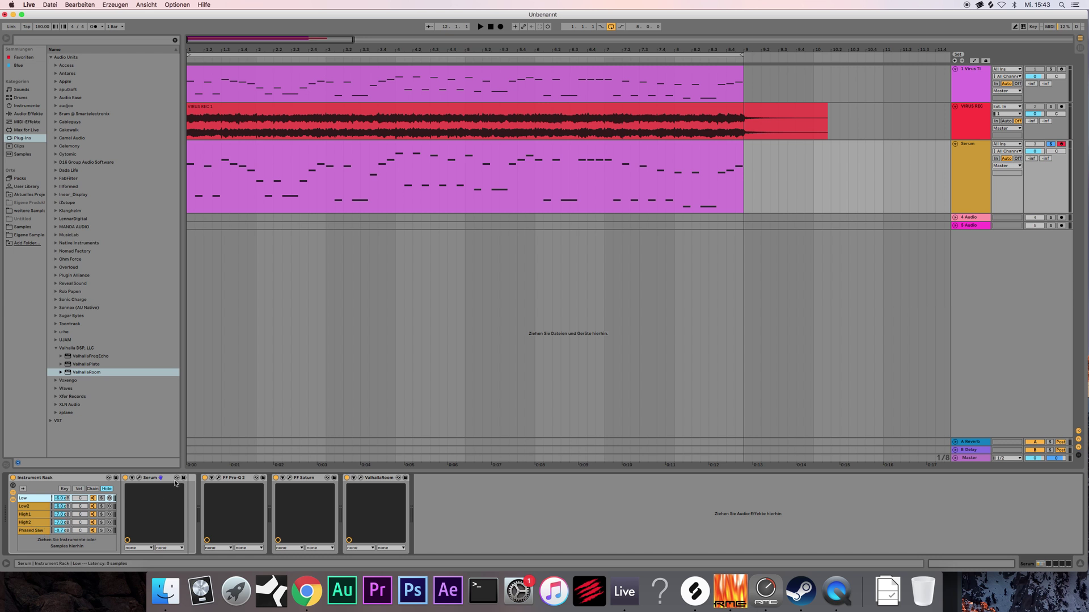
pyautogui.click(164, 480)
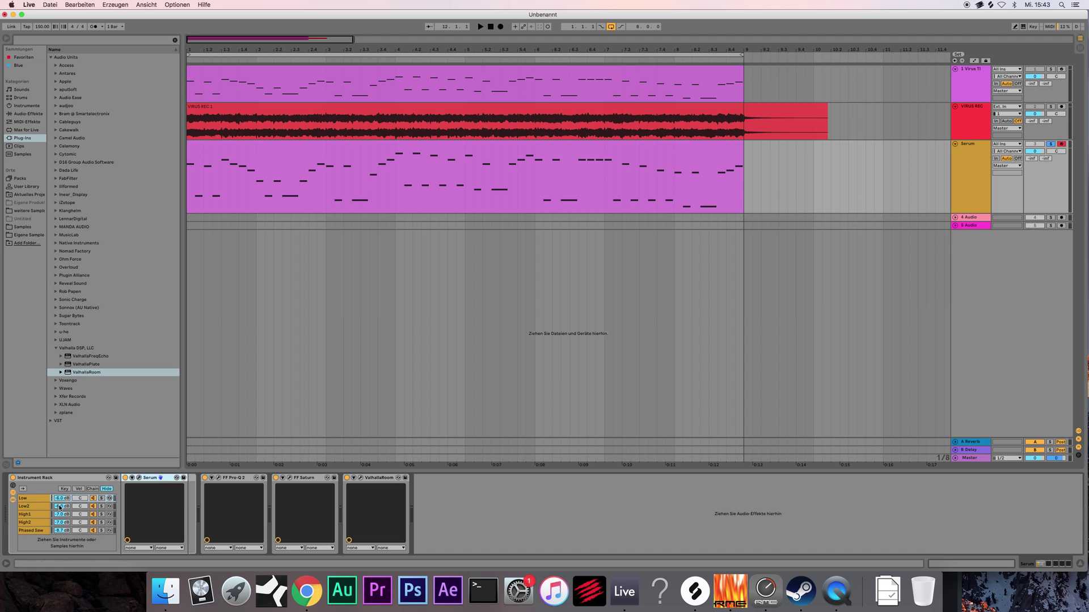
pyautogui.click(39, 507)
pyautogui.click(31, 499)
pyautogui.click(39, 514)
pyautogui.click(39, 522)
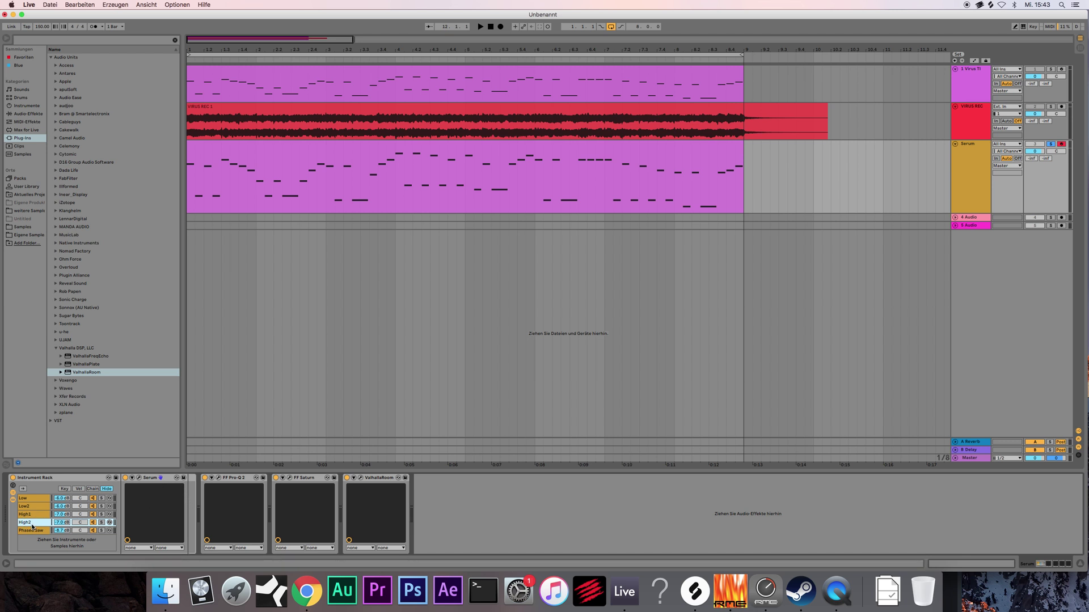
pyautogui.click(28, 507)
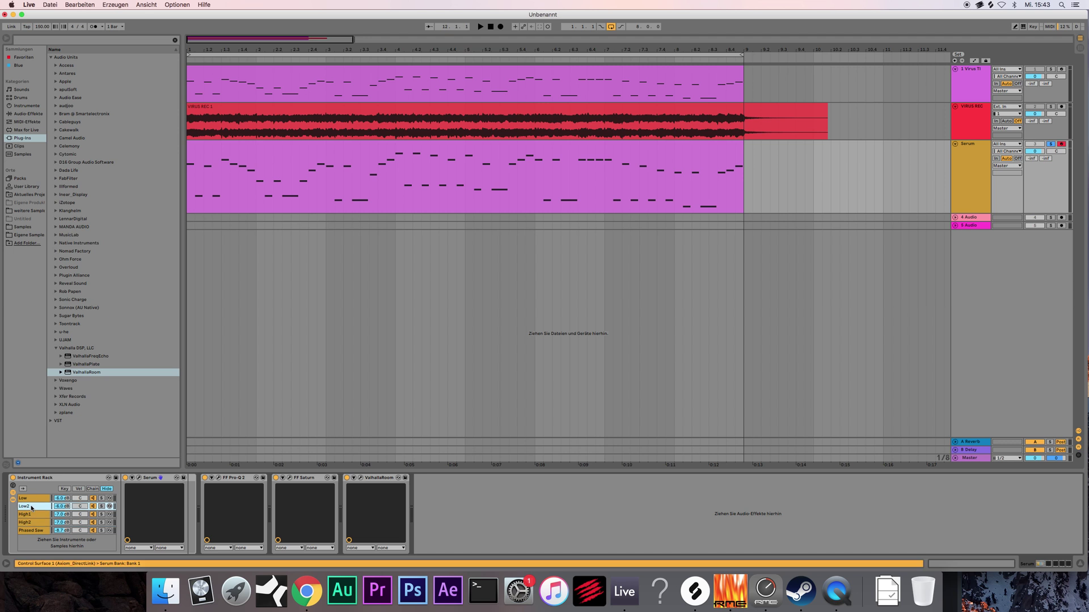
pyautogui.click(47, 500)
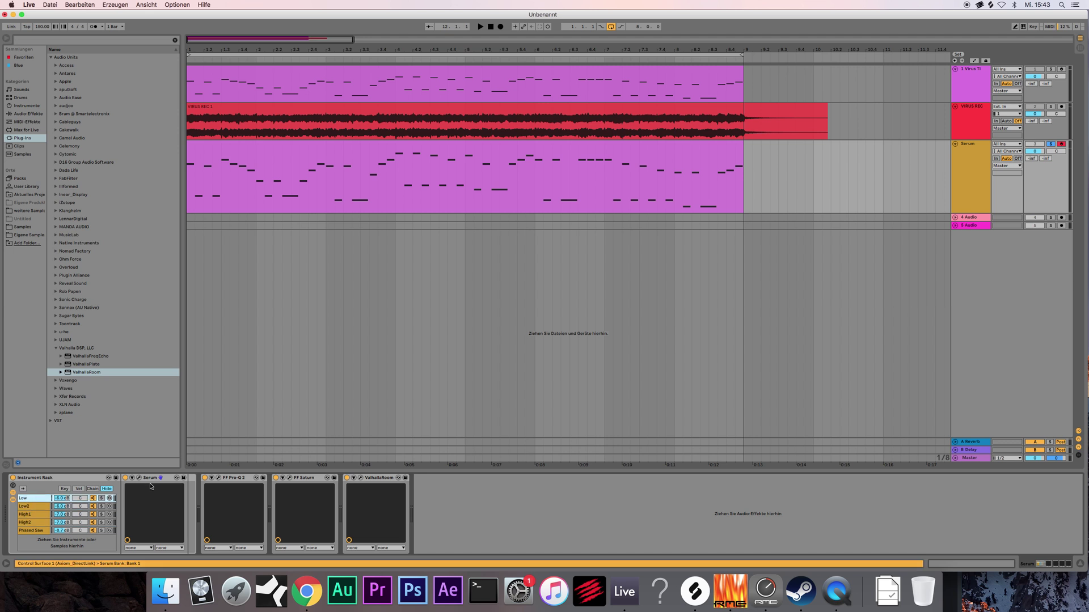
# - Open the Low chain's Serum window, solo that chain and move the window clear of the Serum clip
pyautogui.click(149, 479)
pyautogui.click(27, 499)
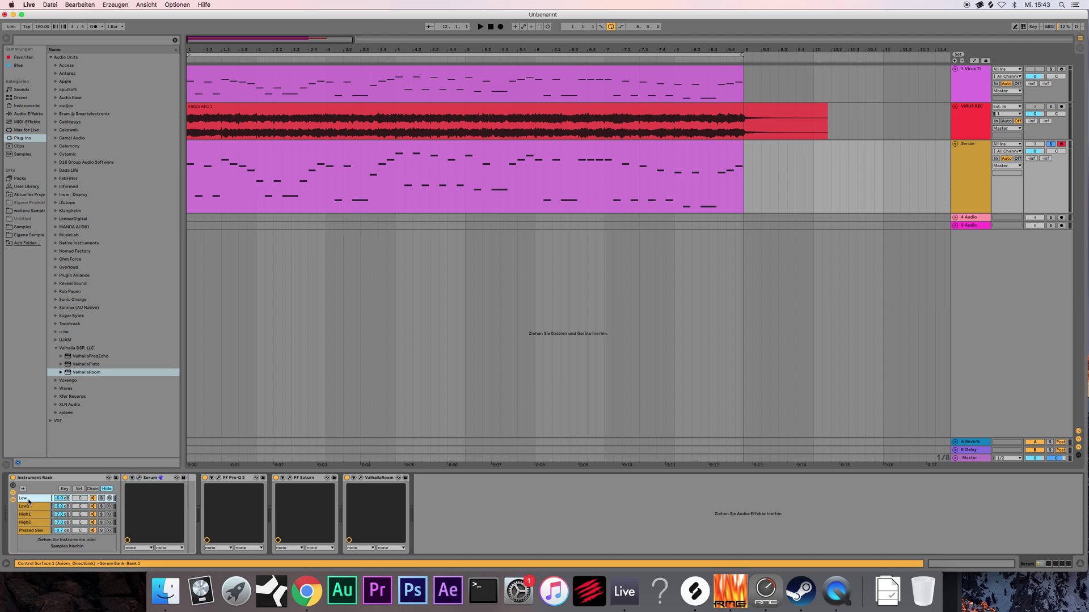
pyautogui.click(139, 479)
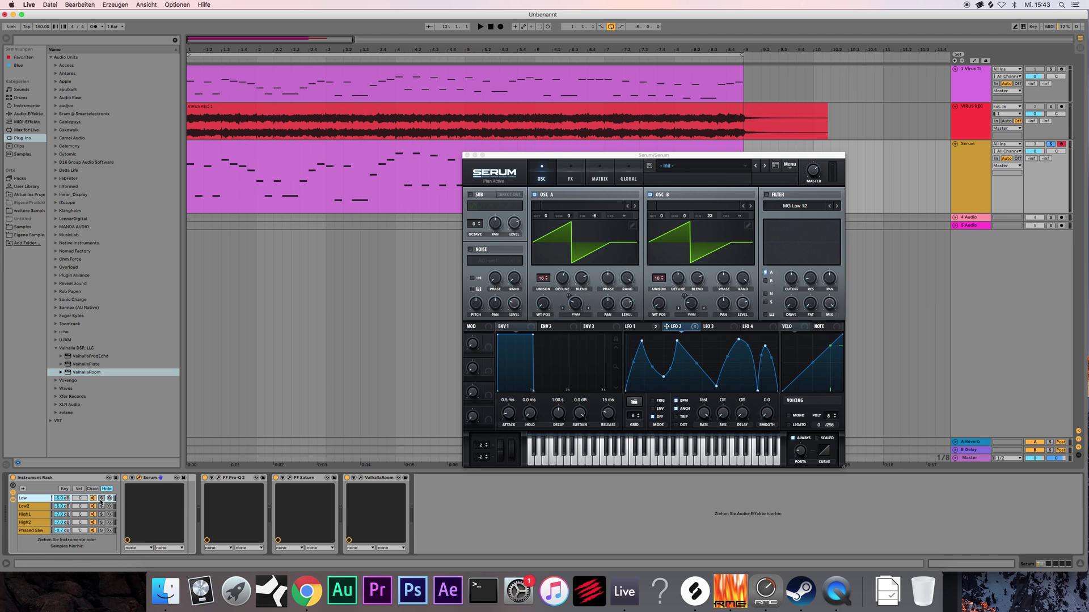
pyautogui.click(102, 499)
pyautogui.moveTo(579, 155); pyautogui.dragTo(551, 183)
# - Play the soloed Low chain from the start with the Serum window open to examine the oscillator movement
pyautogui.press('space')
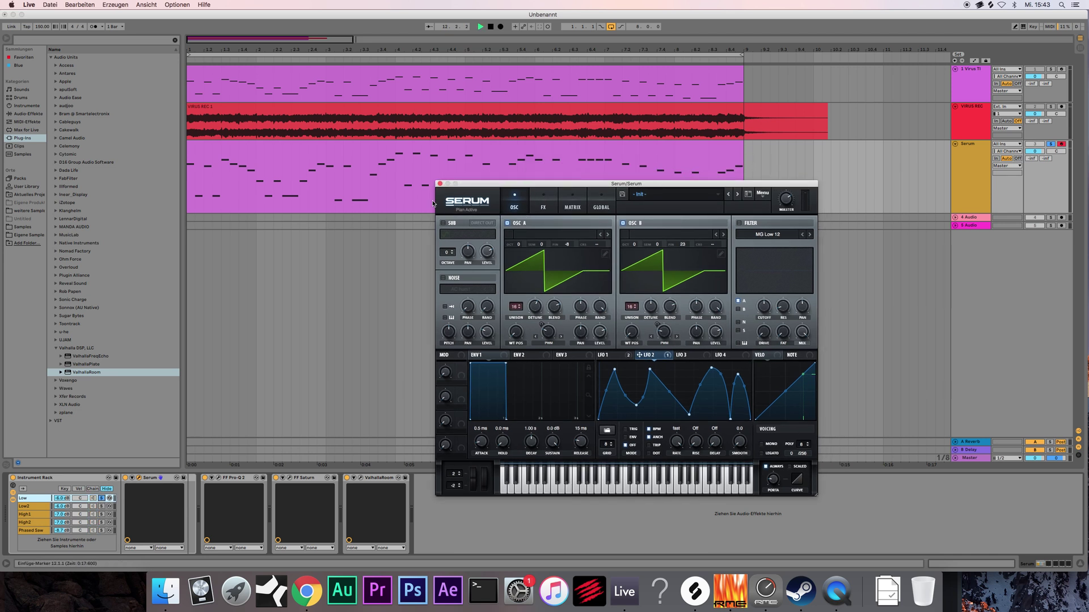
pyautogui.doubleClick(490, 26)
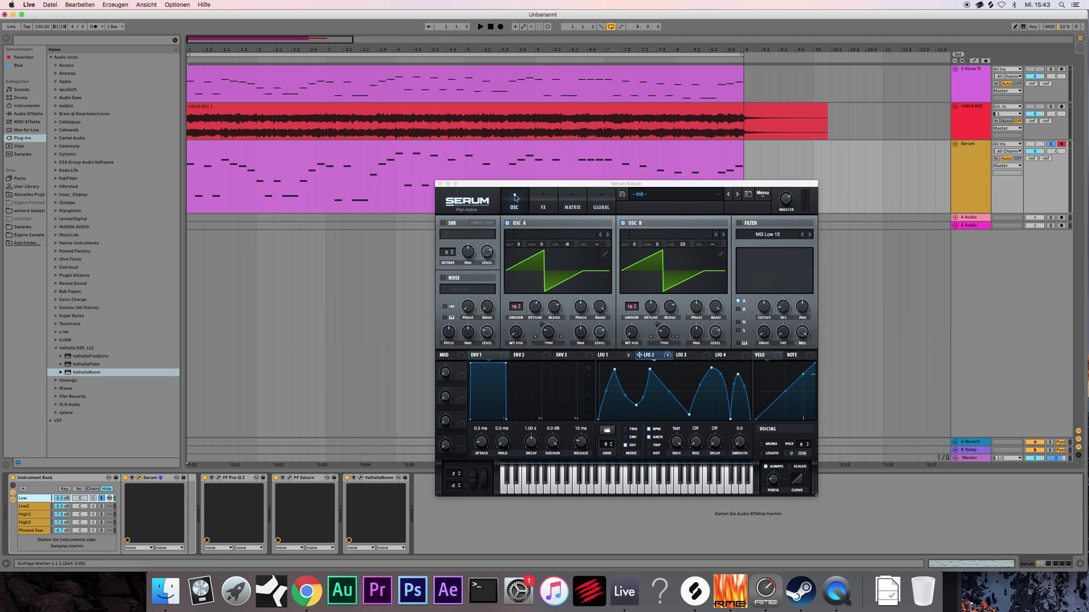
pyautogui.moveTo(515, 183); pyautogui.dragTo(516, 201)
pyautogui.press('space')
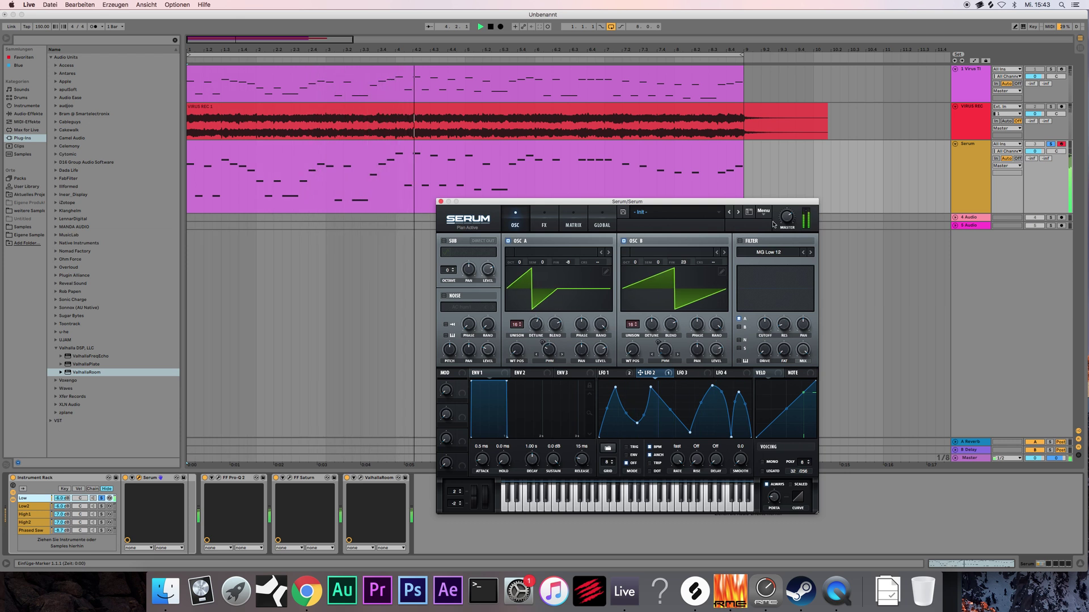
pyautogui.press('space')
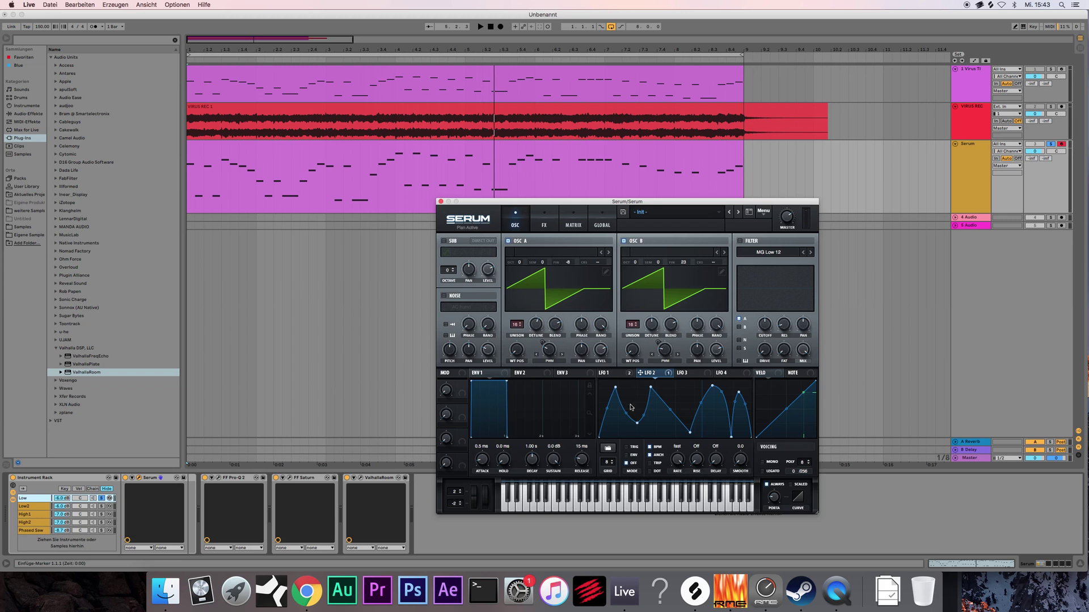
# - Examine the LFO 2 shape presets, the oscillator page and the LFO 1 and LFO 2 routings in Serum's modulation matrix
pyautogui.click(608, 449)
pyautogui.moveTo(610, 451)
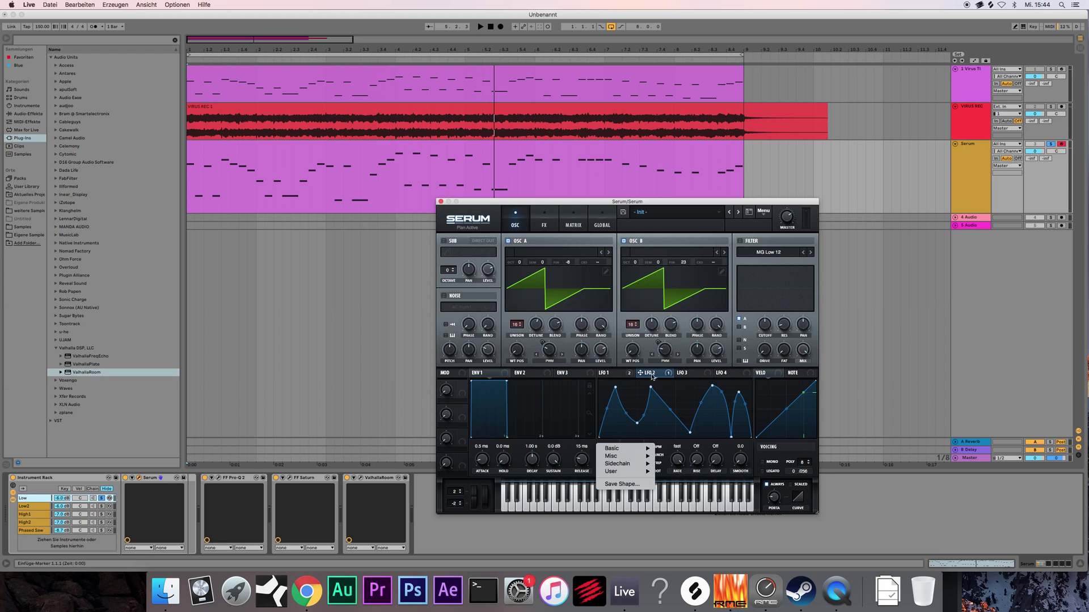
pyautogui.click(612, 203)
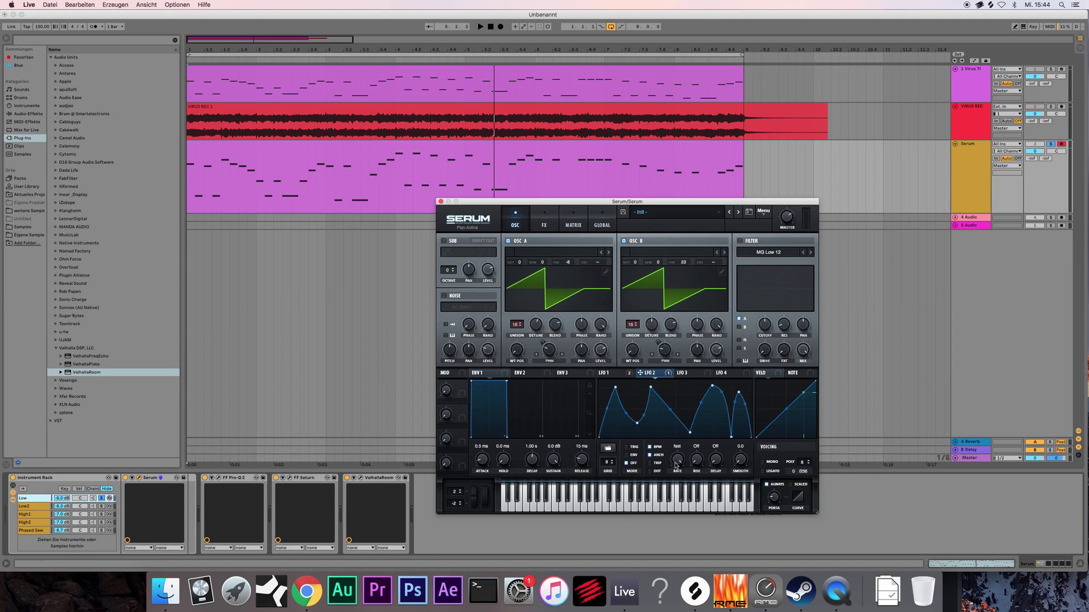
pyautogui.click(567, 229)
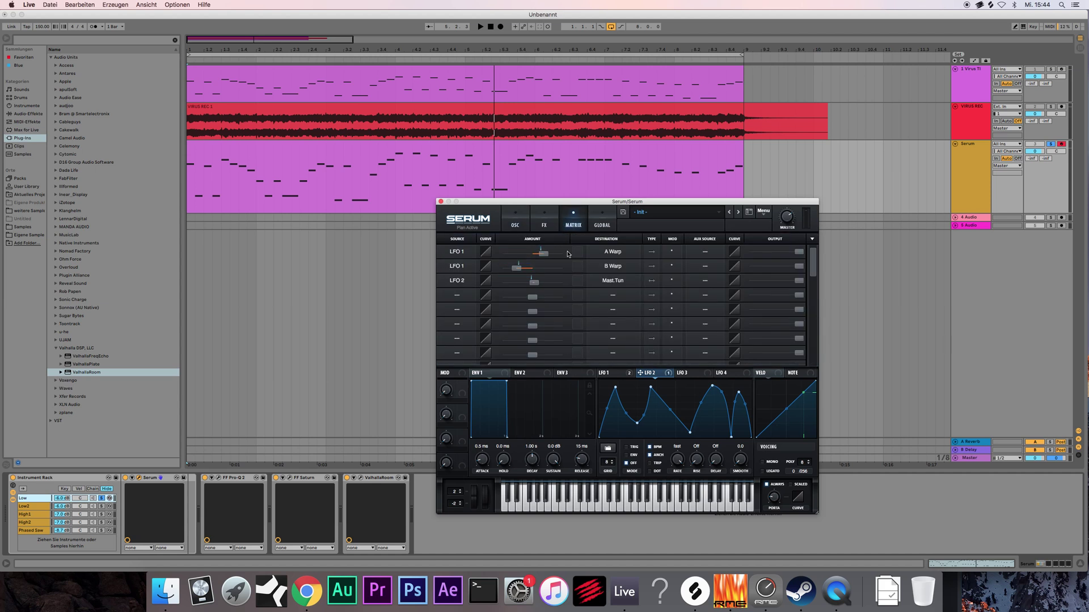
pyautogui.click(518, 226)
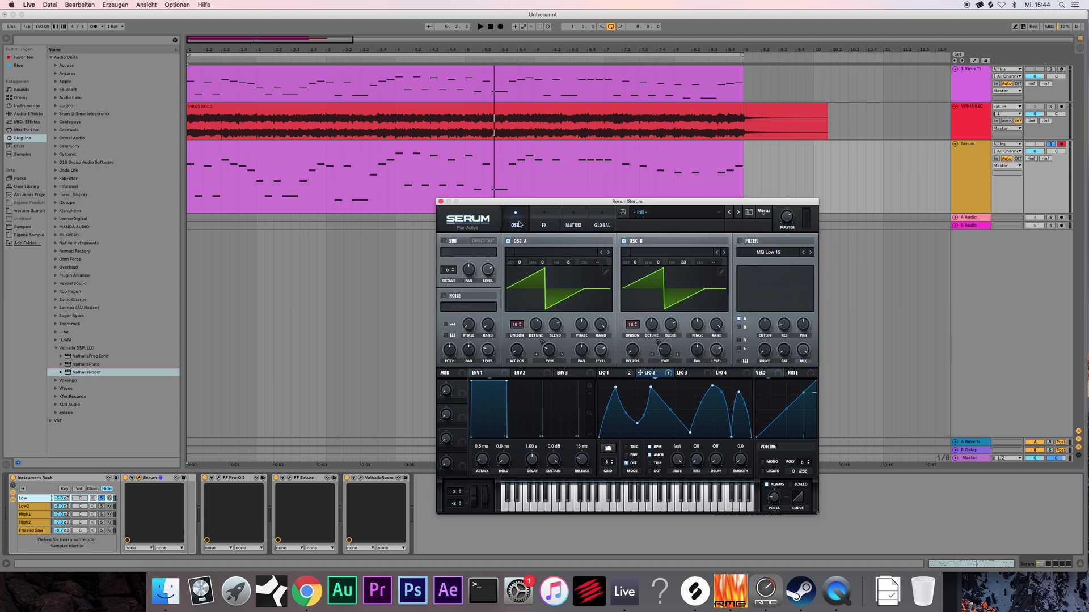
pyautogui.click(573, 224)
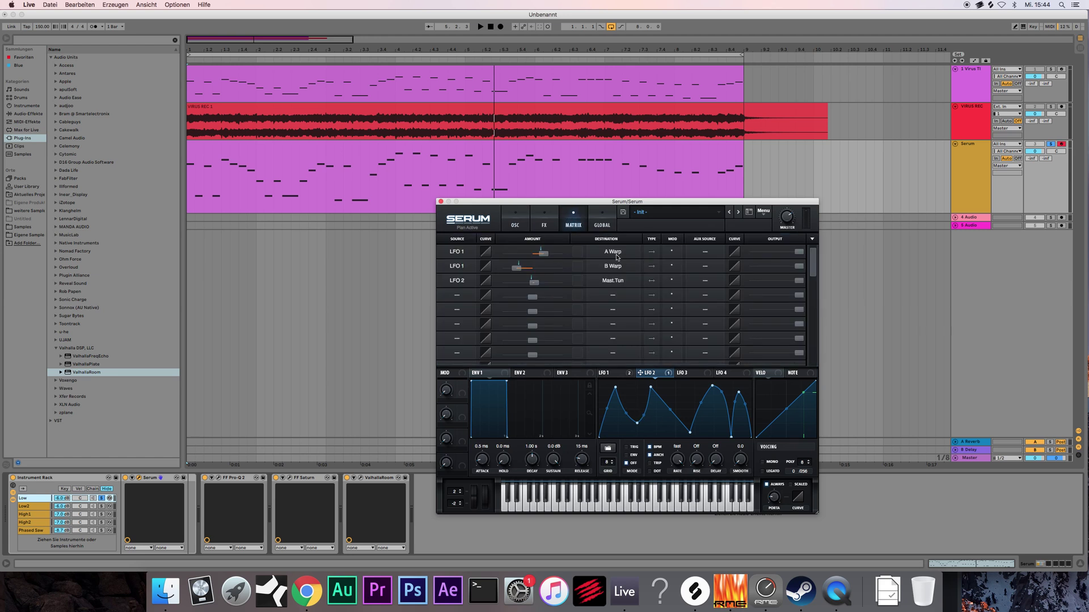
# - Inspect the Low chain's oscillator page in Serum, including oscillator A's warp mode list, and check the FX page
pyautogui.click(517, 225)
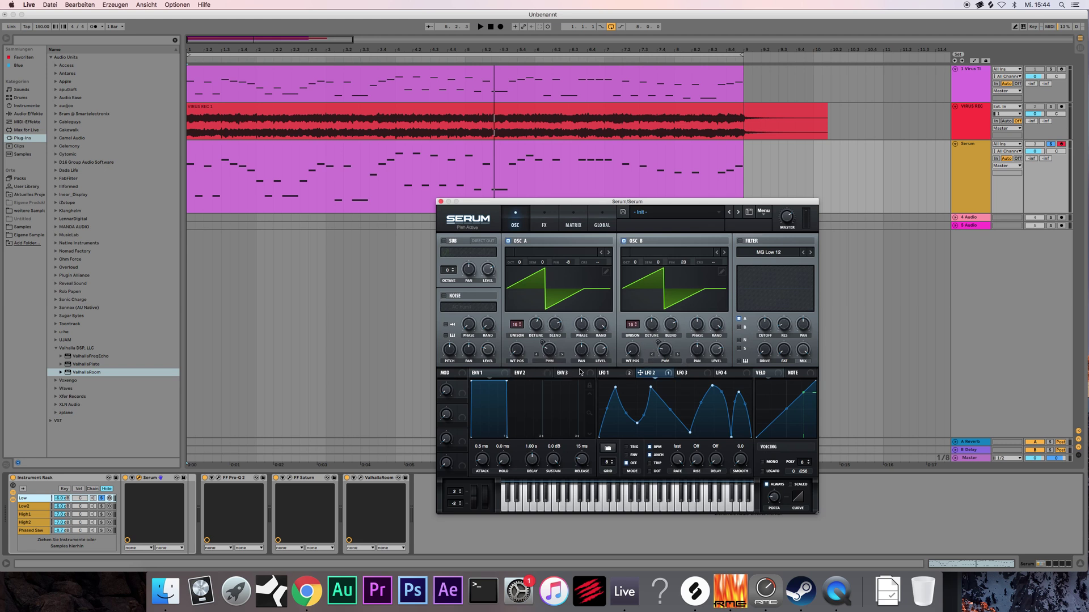
pyautogui.click(548, 362)
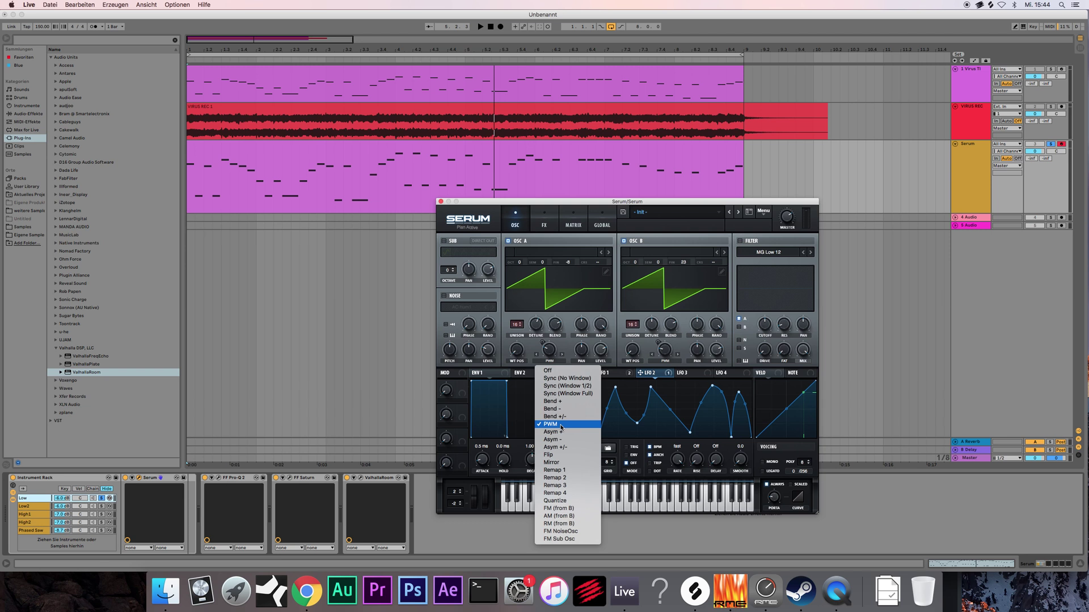
pyautogui.click(618, 361)
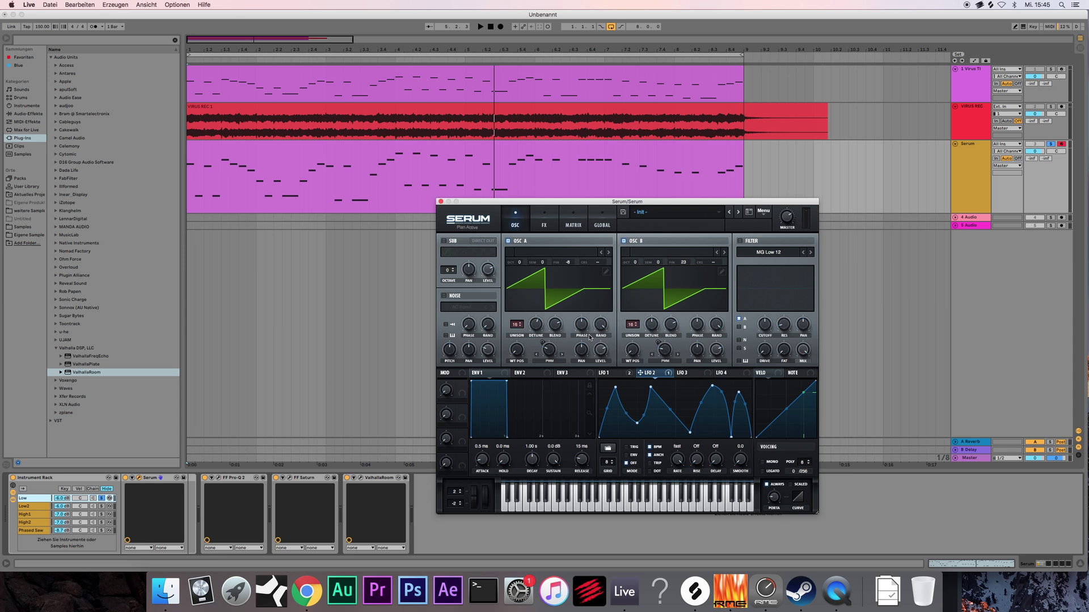
pyautogui.click(543, 224)
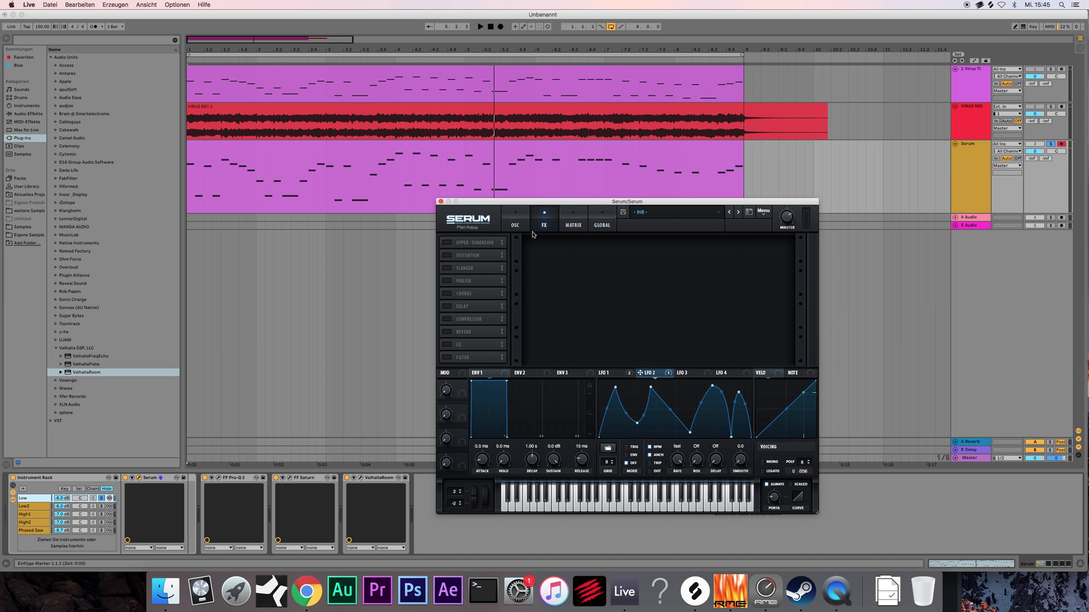
pyautogui.click(516, 225)
# - Open the Virus TI instrument on its track, view the delay and reverb settings on its second effects page, and close it
pyautogui.click(979, 77)
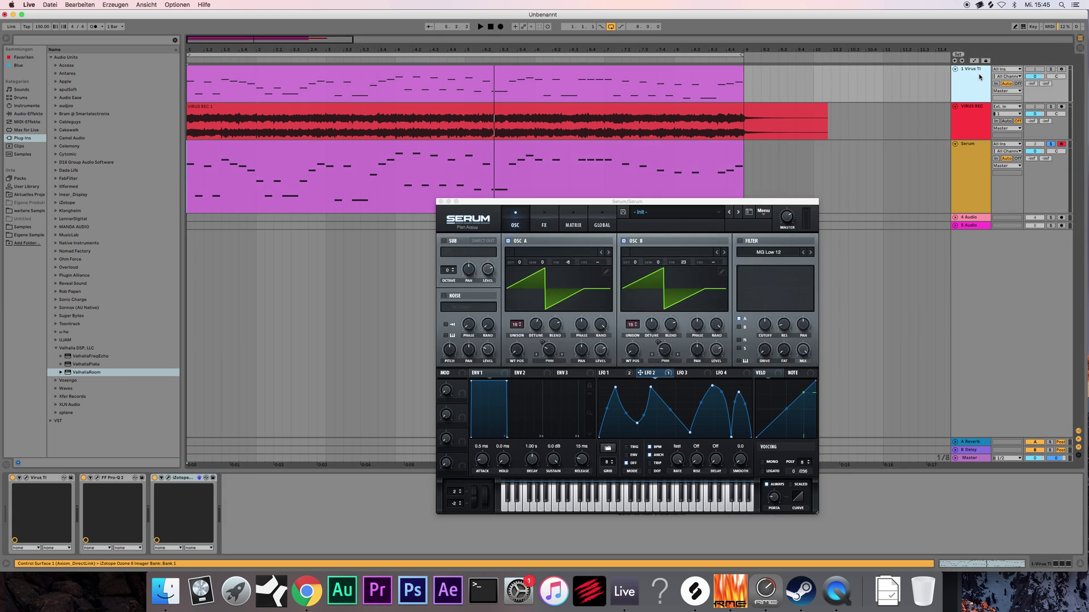
pyautogui.click(27, 480)
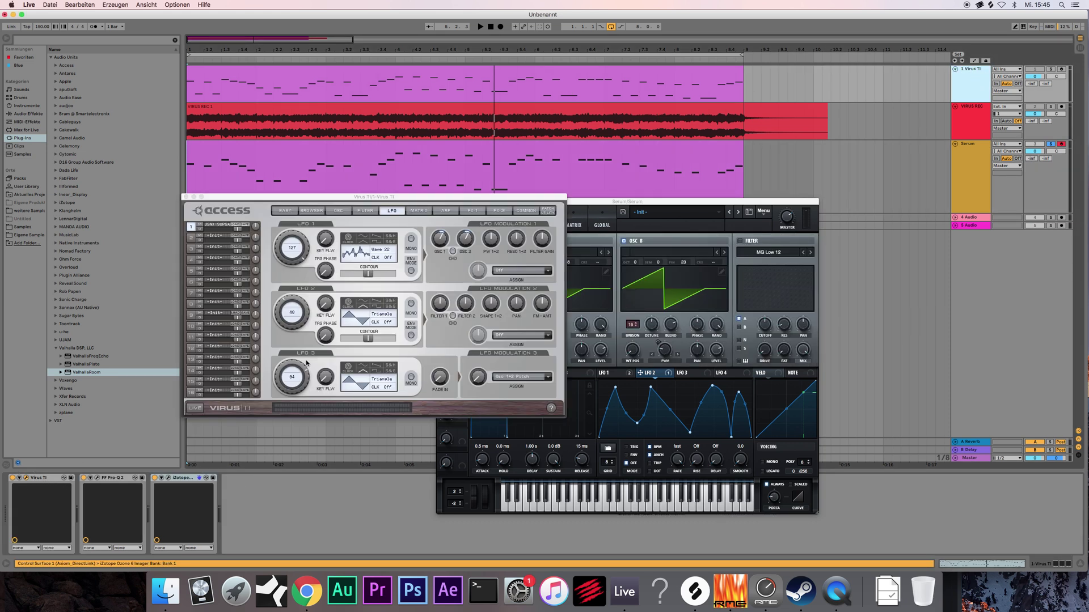
pyautogui.click(500, 211)
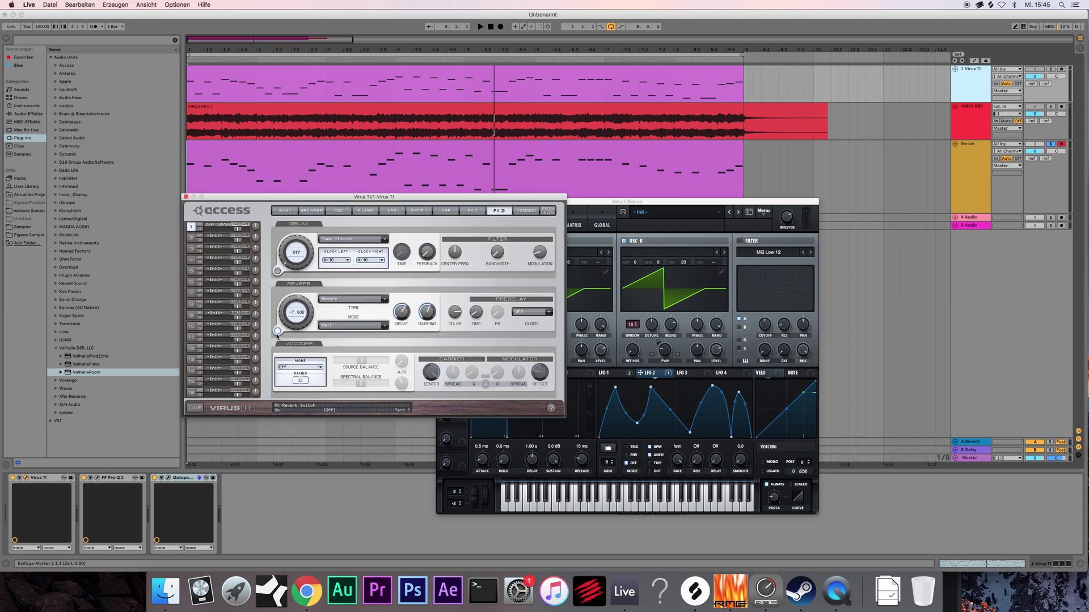
pyautogui.click(185, 197)
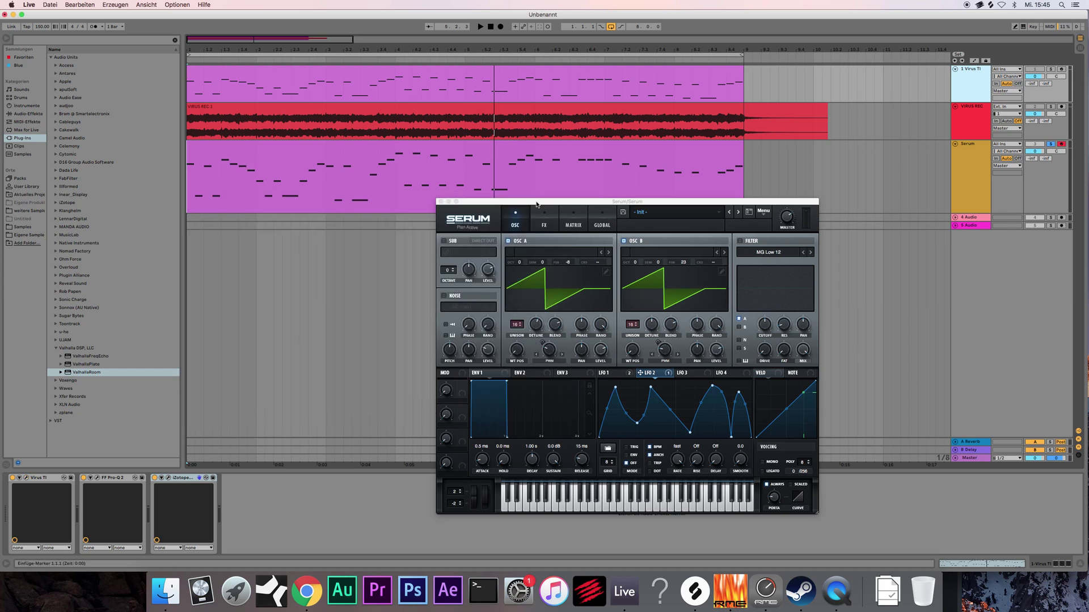
# - Return to the Serum track and compare the modulation matrix routings with the warp controls on the oscillator page
pyautogui.moveTo(536, 204); pyautogui.dragTo(557, 206)
pyautogui.click(968, 153)
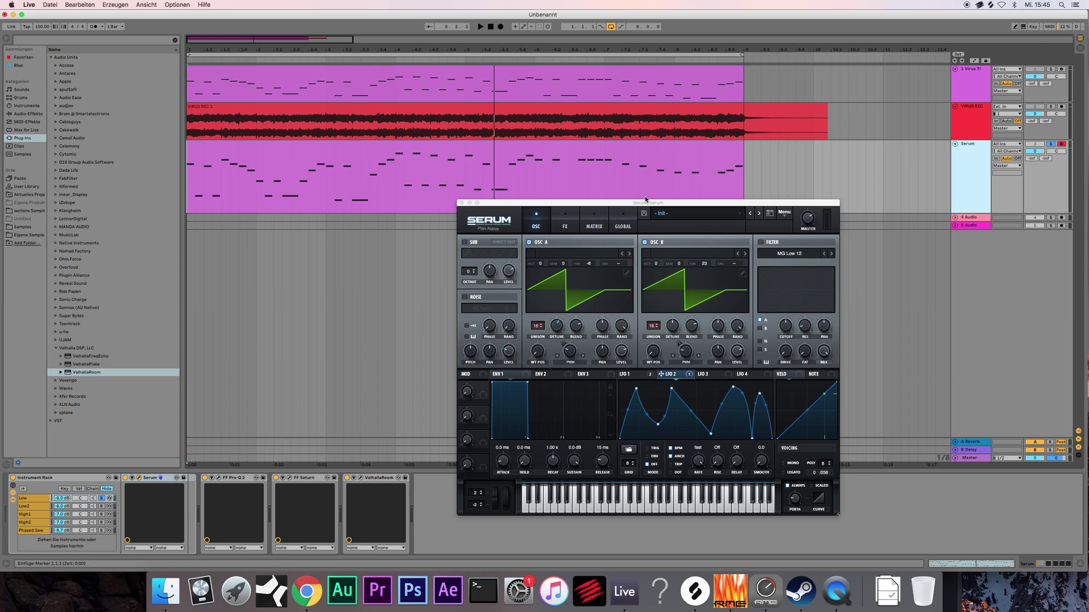
pyautogui.moveTo(646, 199); pyautogui.dragTo(640, 202)
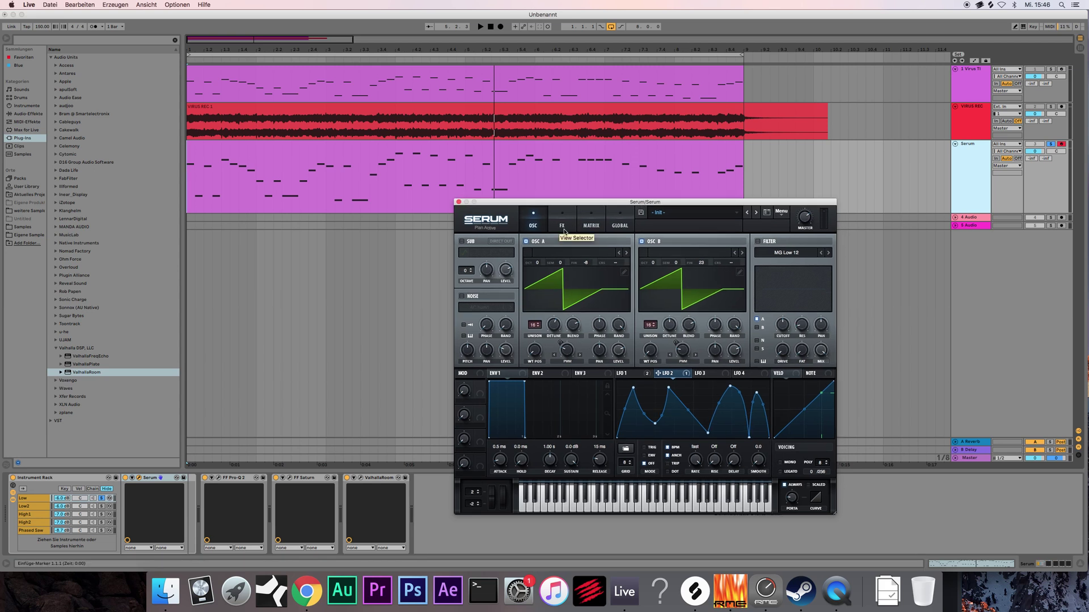
pyautogui.click(599, 229)
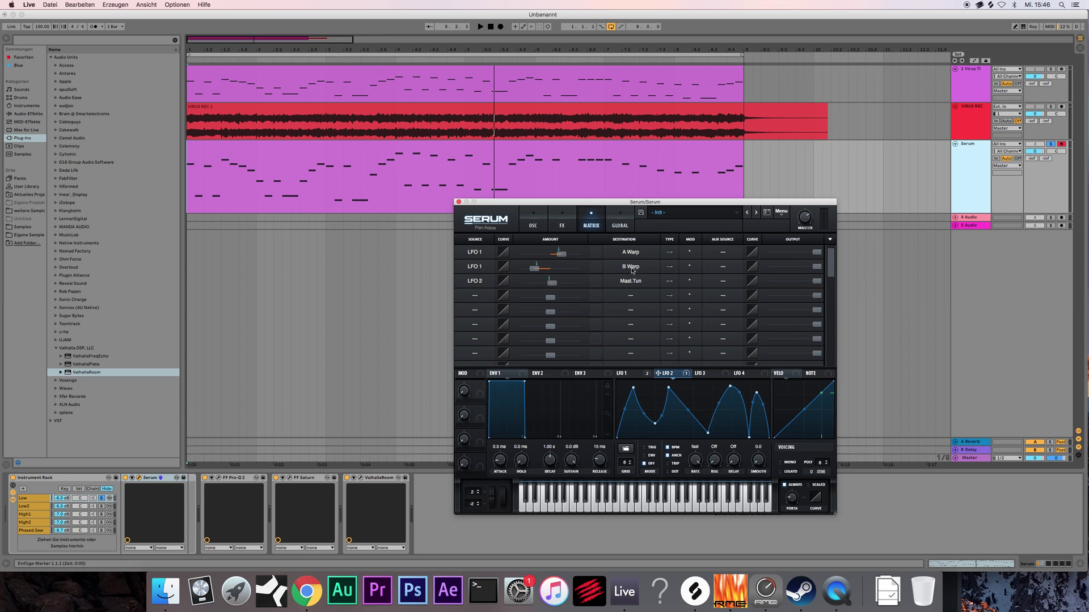
pyautogui.click(543, 227)
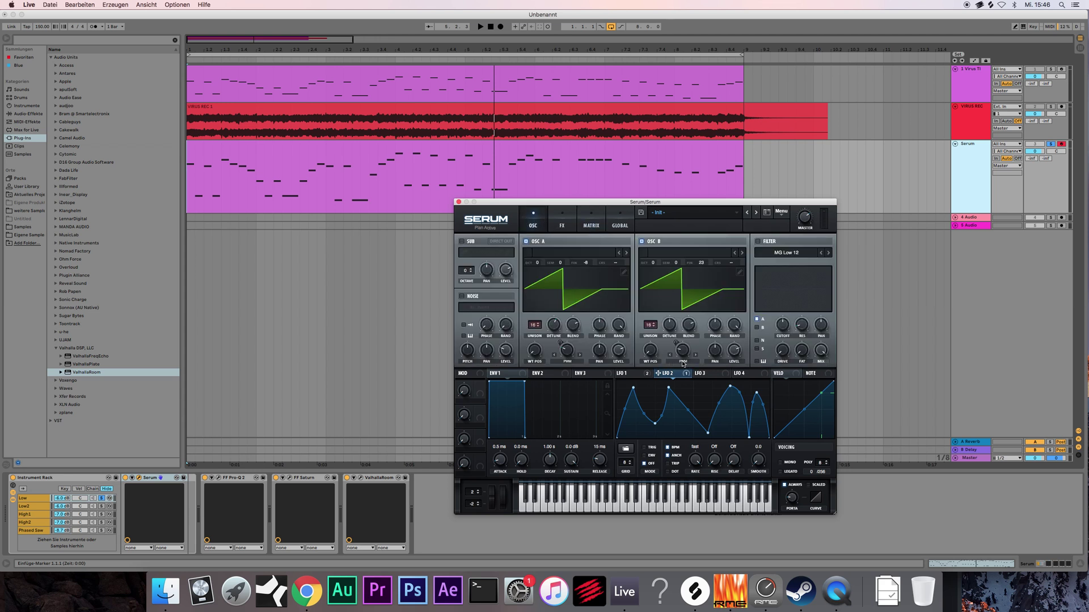
pyautogui.click(592, 229)
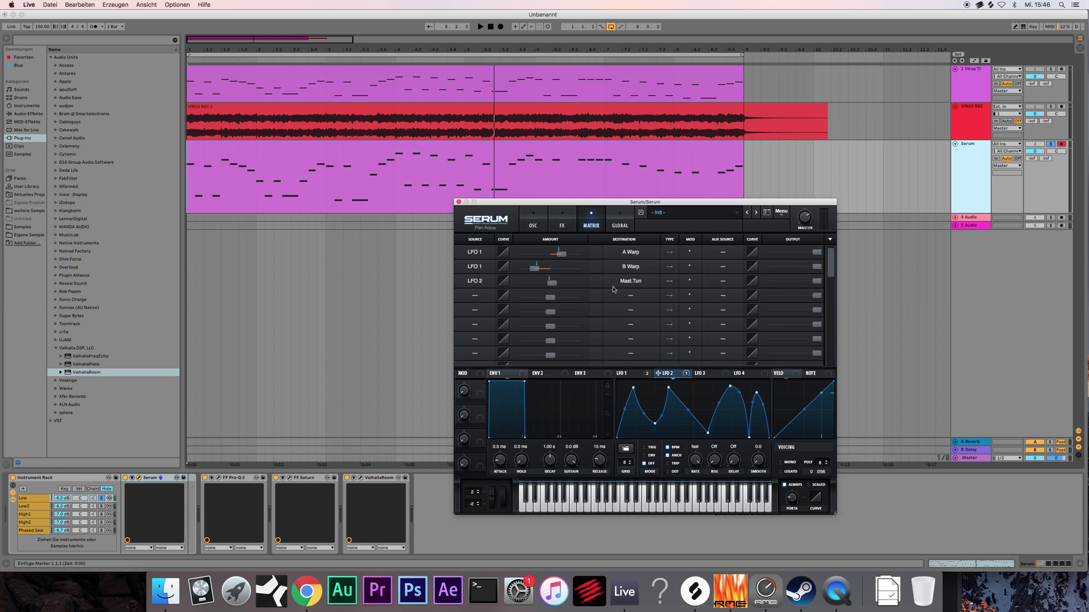
pyautogui.click(536, 228)
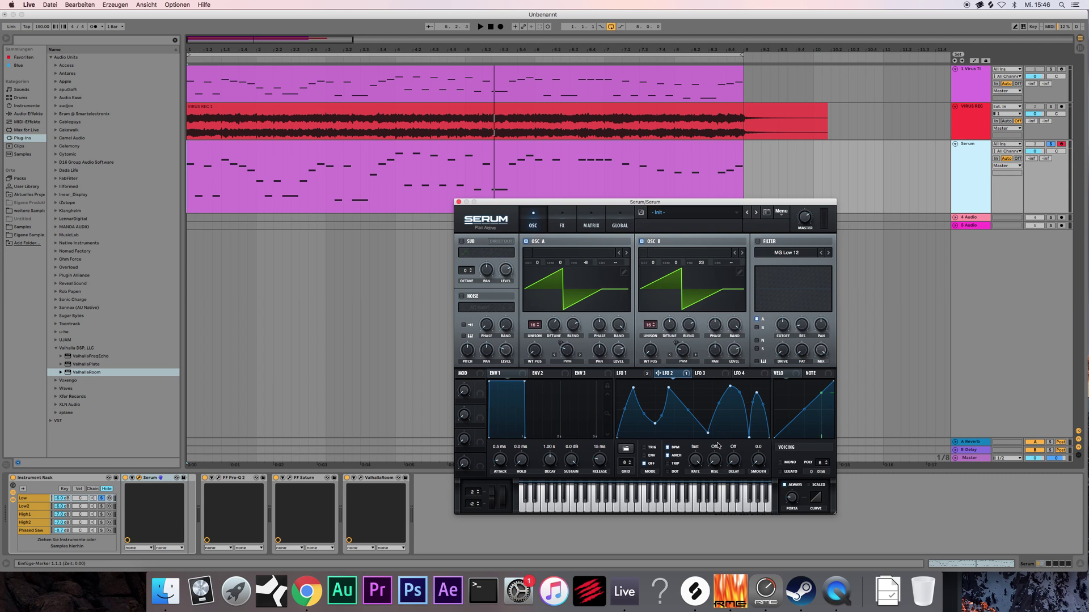
# - Compare the LFO 1 and LFO 2 shapes in the Low chain's Serum and close its window
pyautogui.click(640, 375)
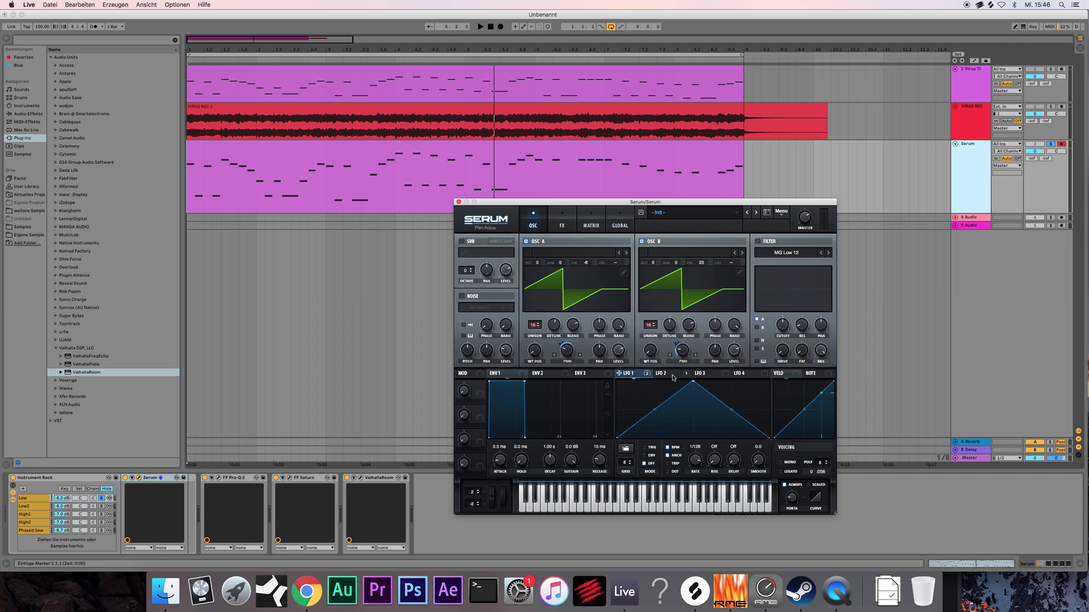
pyautogui.click(663, 375)
pyautogui.click(625, 374)
pyautogui.click(660, 375)
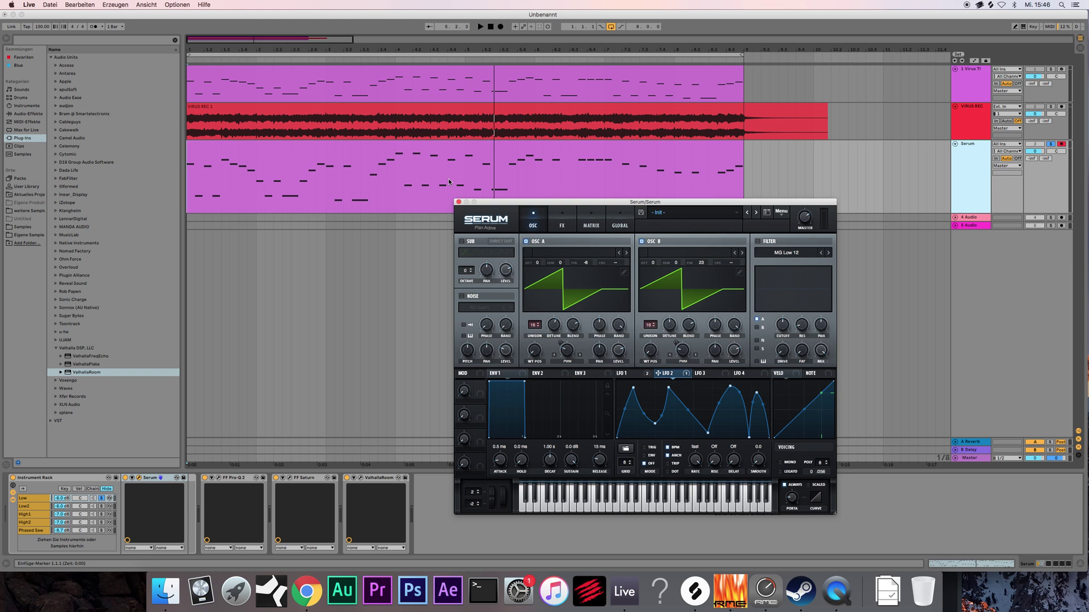
pyautogui.click(507, 203)
pyautogui.moveTo(507, 203); pyautogui.dragTo(520, 206)
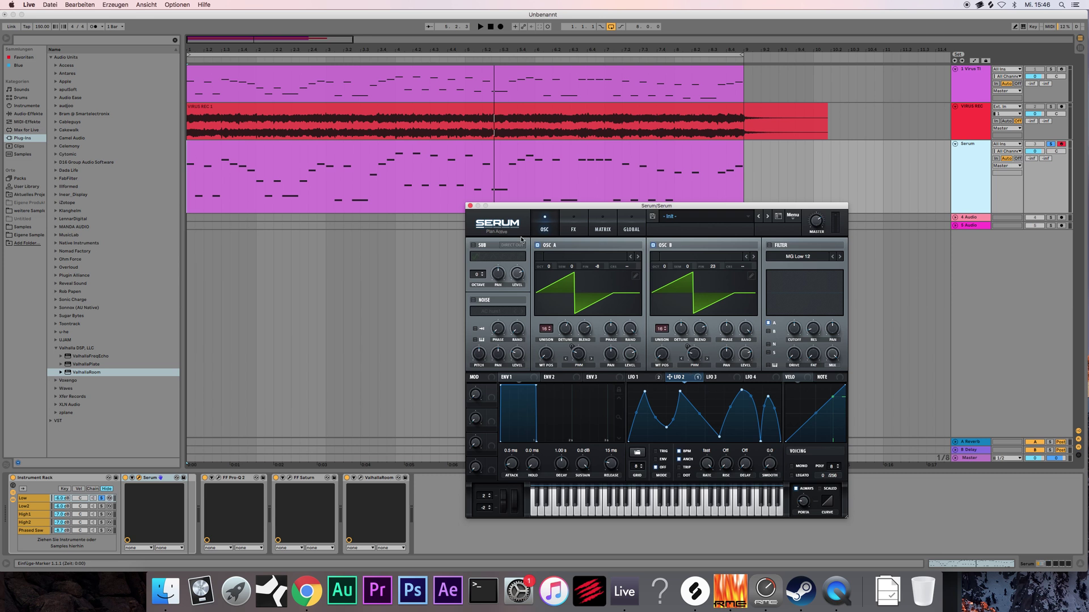
pyautogui.click(470, 206)
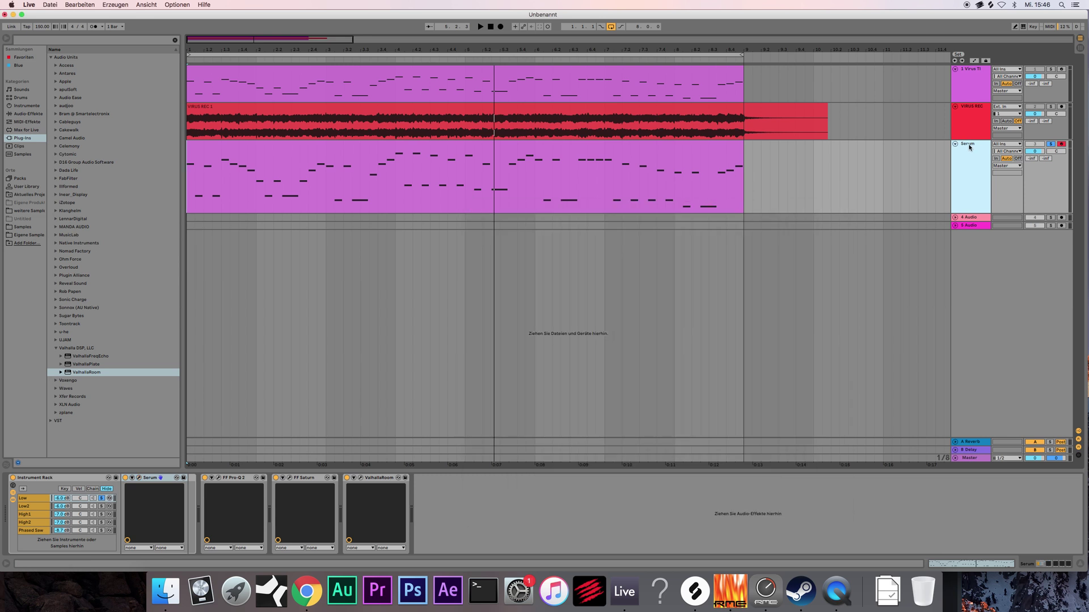
# - Open the Low2 chain's Serum window on the Serum track, examine its oscillator and LFO settings, and close it
pyautogui.rightClick(727, 344)
pyautogui.click(970, 148)
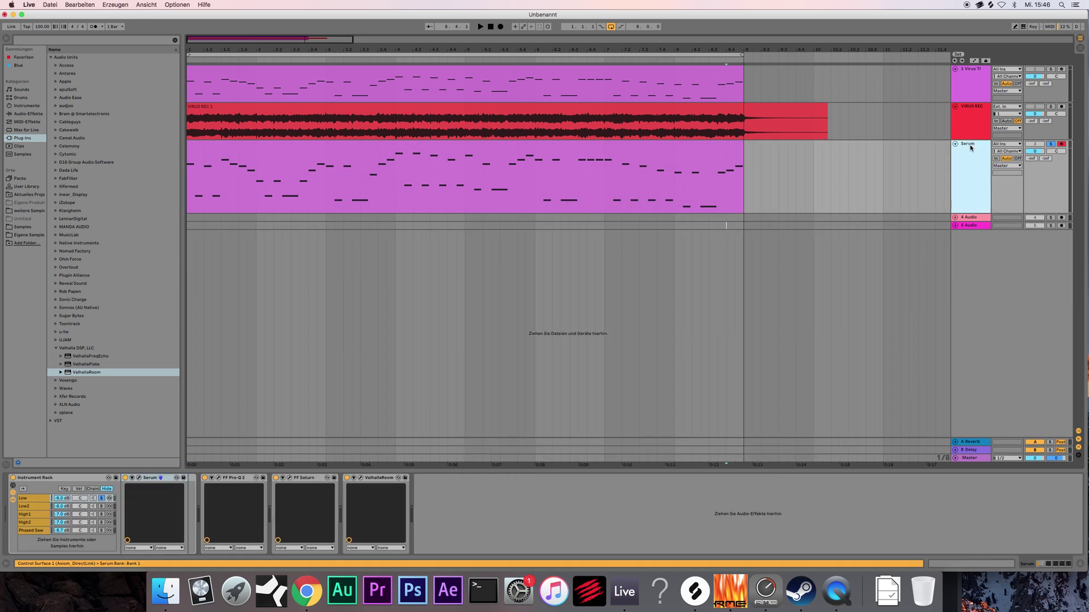
pyautogui.click(29, 507)
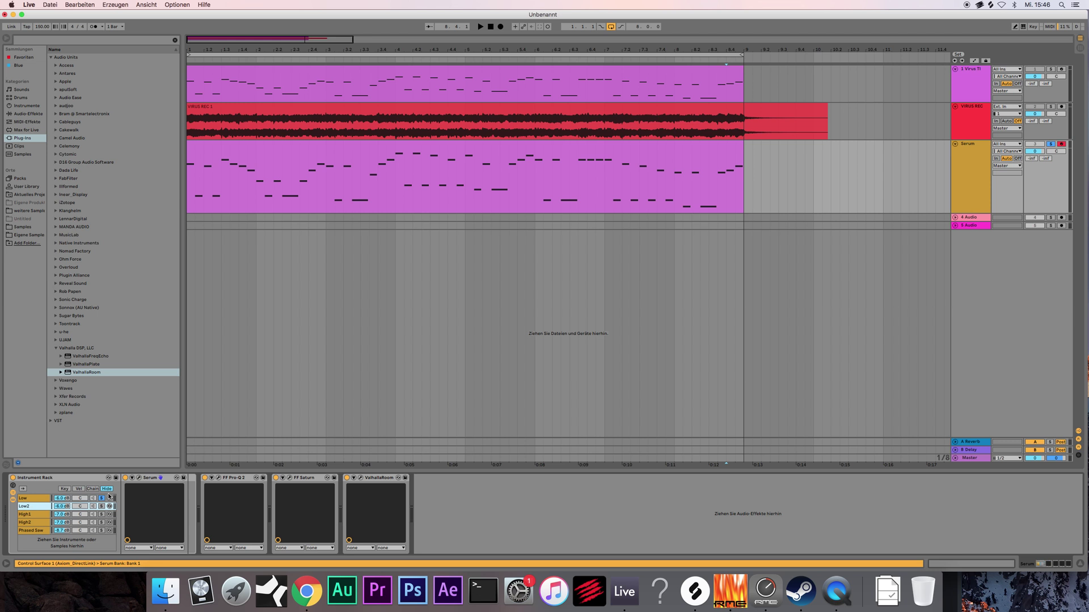
pyautogui.click(138, 479)
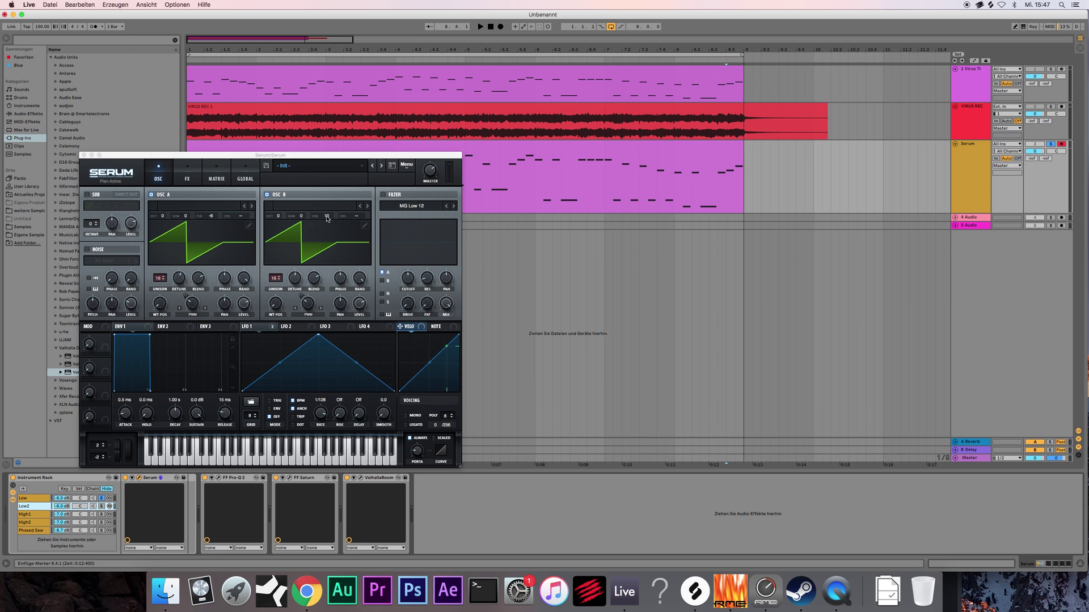
pyautogui.moveTo(227, 154); pyautogui.dragTo(307, 168)
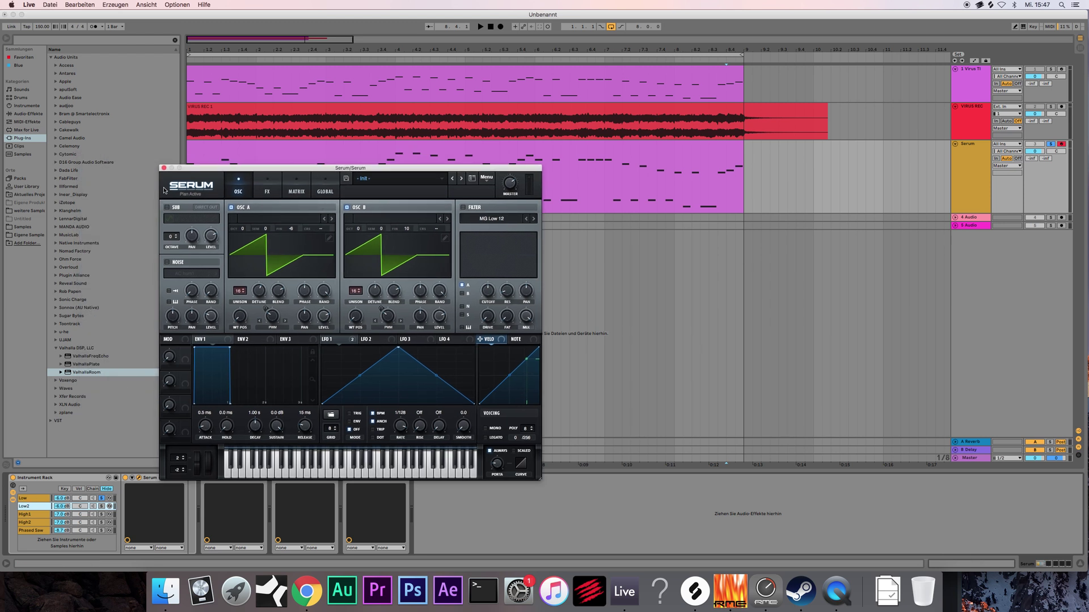
pyautogui.click(164, 168)
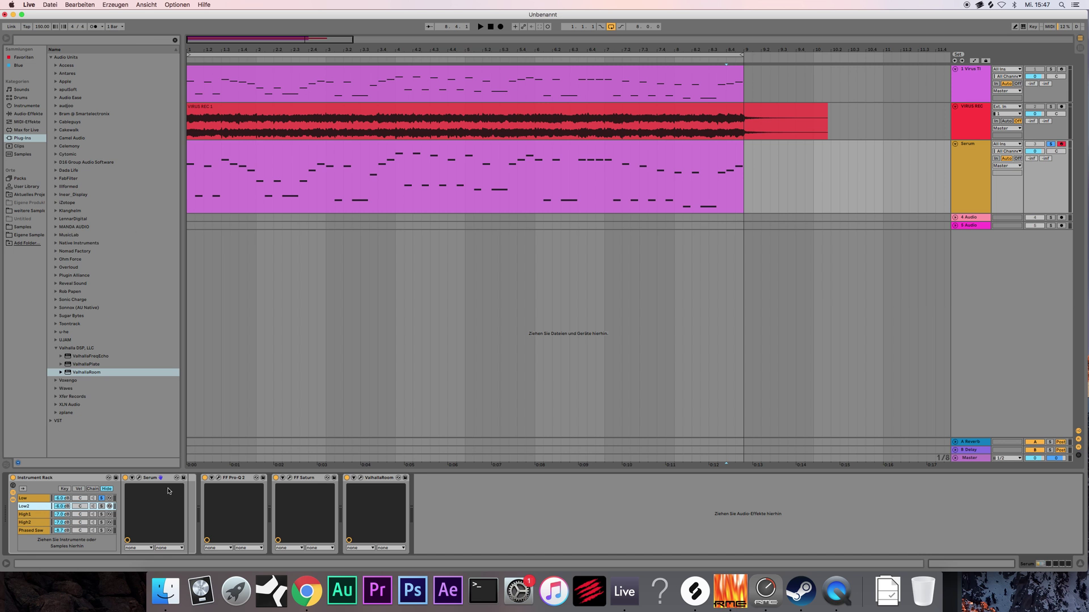
# - Play the soloed Low2 chain and alternate the solo between Low and Low2 to compare their sound
pyautogui.click(101, 506)
pyautogui.press('space')
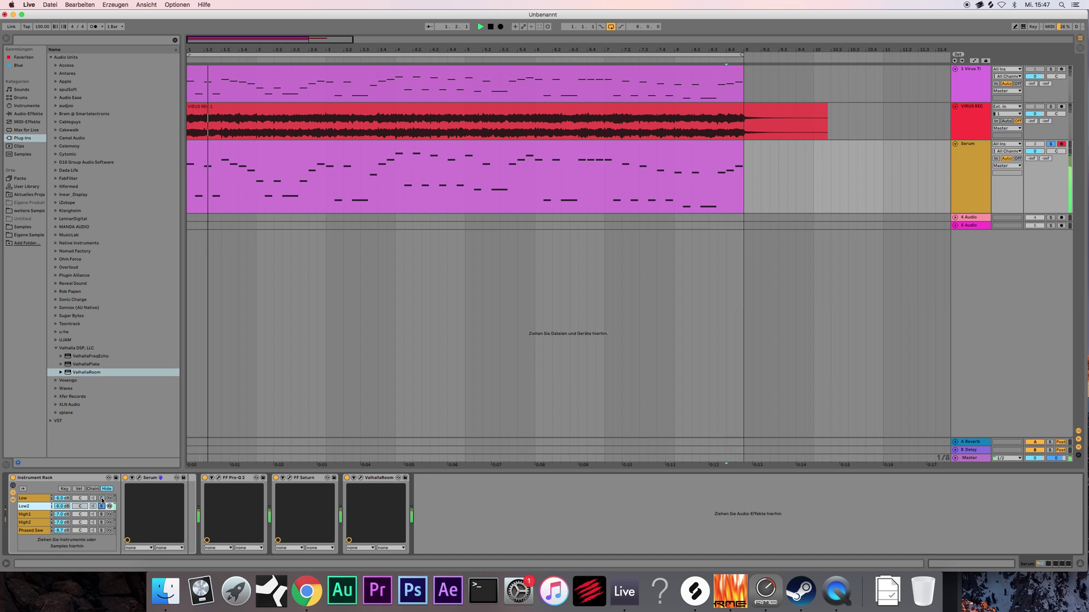
pyautogui.click(101, 499)
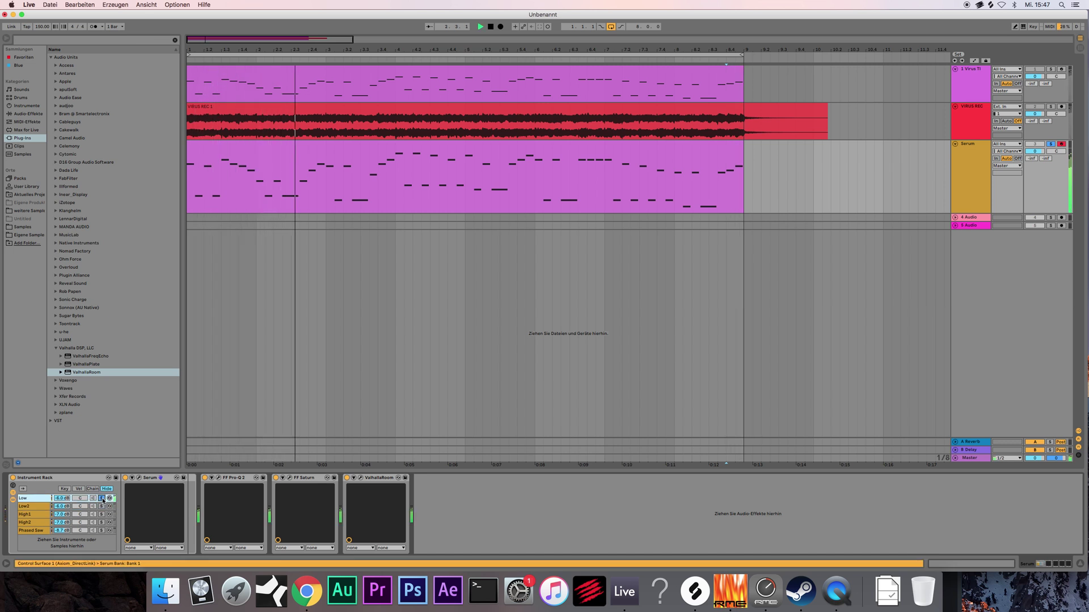
pyautogui.click(101, 507)
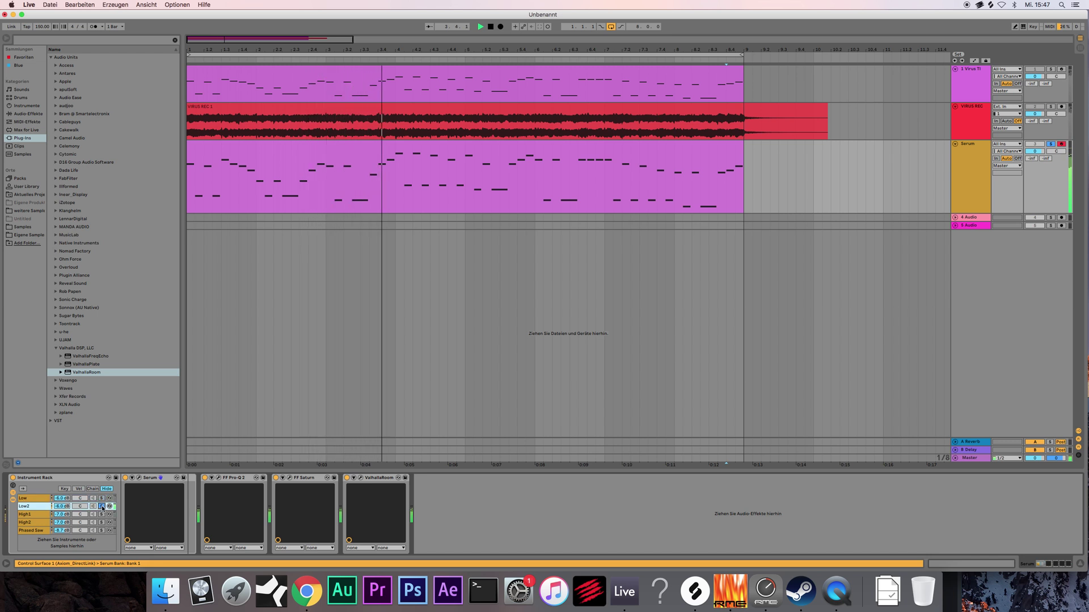
pyautogui.press('space')
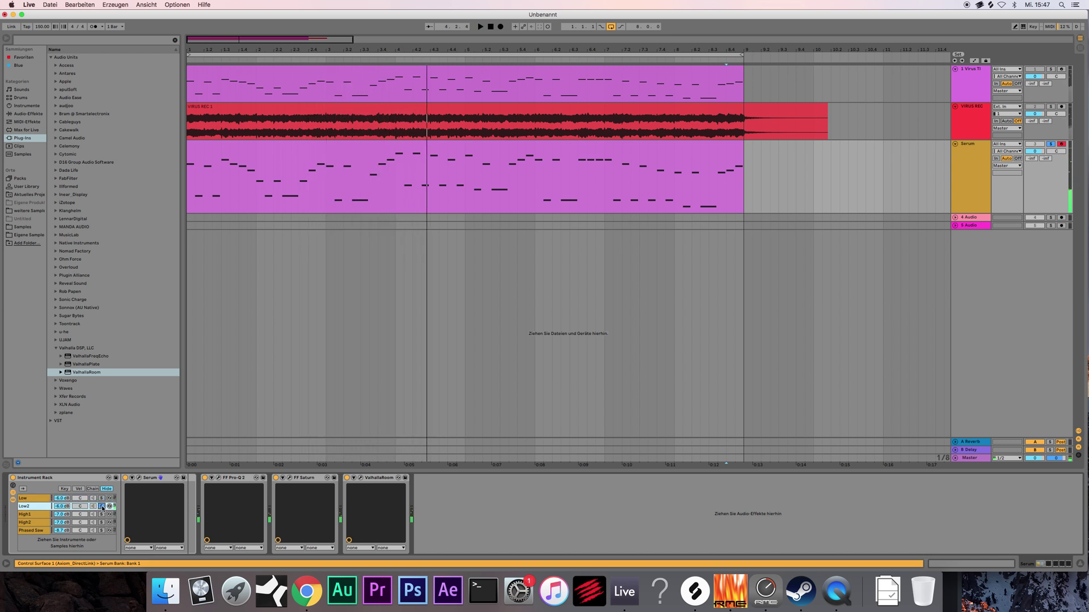
# - Solo the High1 chain, examine the oscillators and modulation matrix in its Serum window, and close the window
pyautogui.click(28, 516)
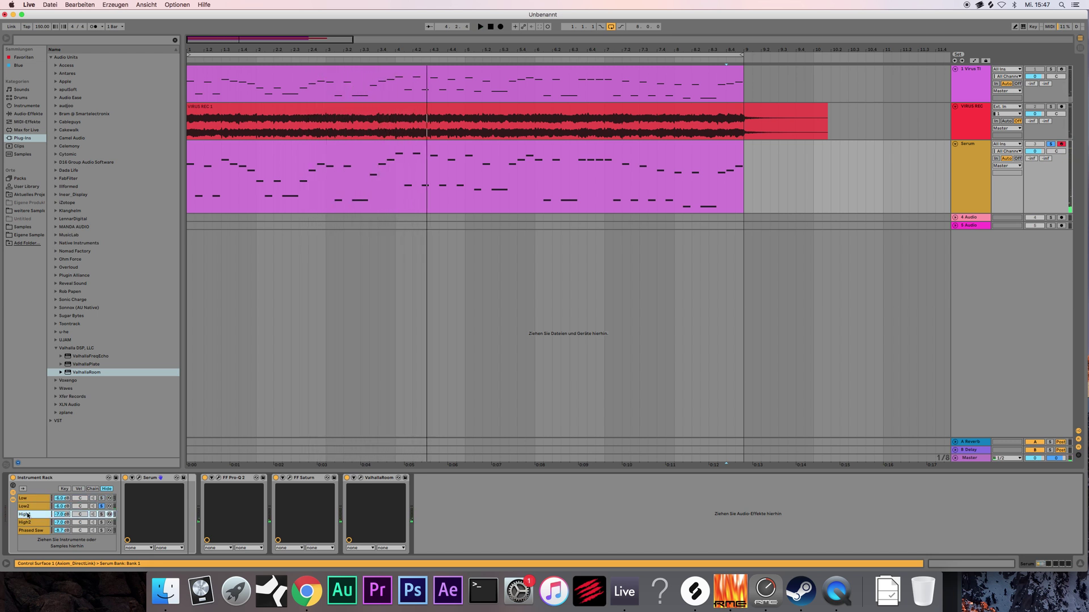
pyautogui.click(102, 515)
pyautogui.click(148, 479)
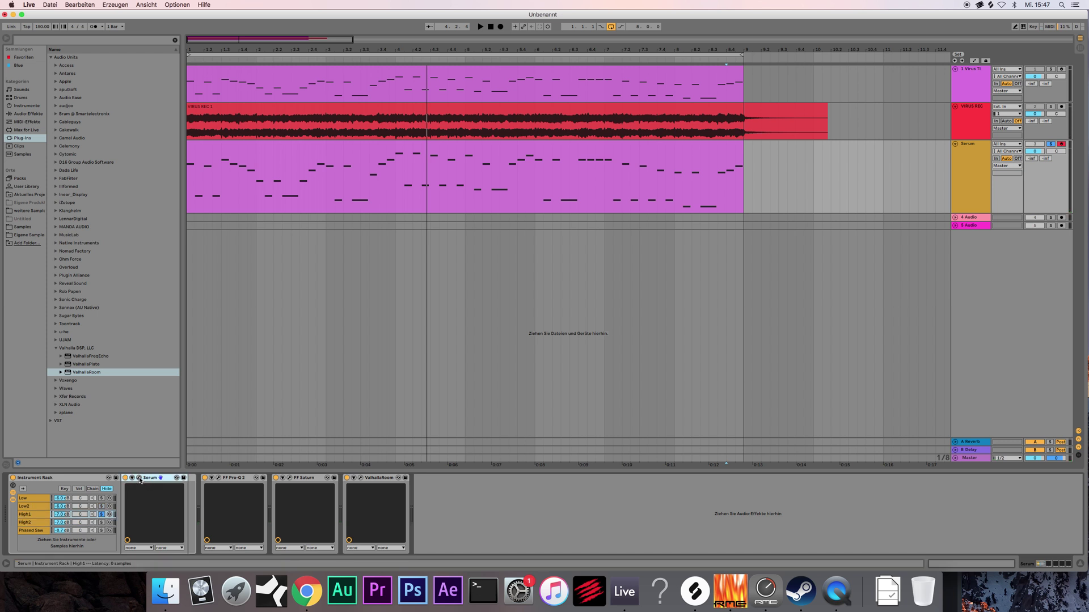
pyautogui.click(140, 478)
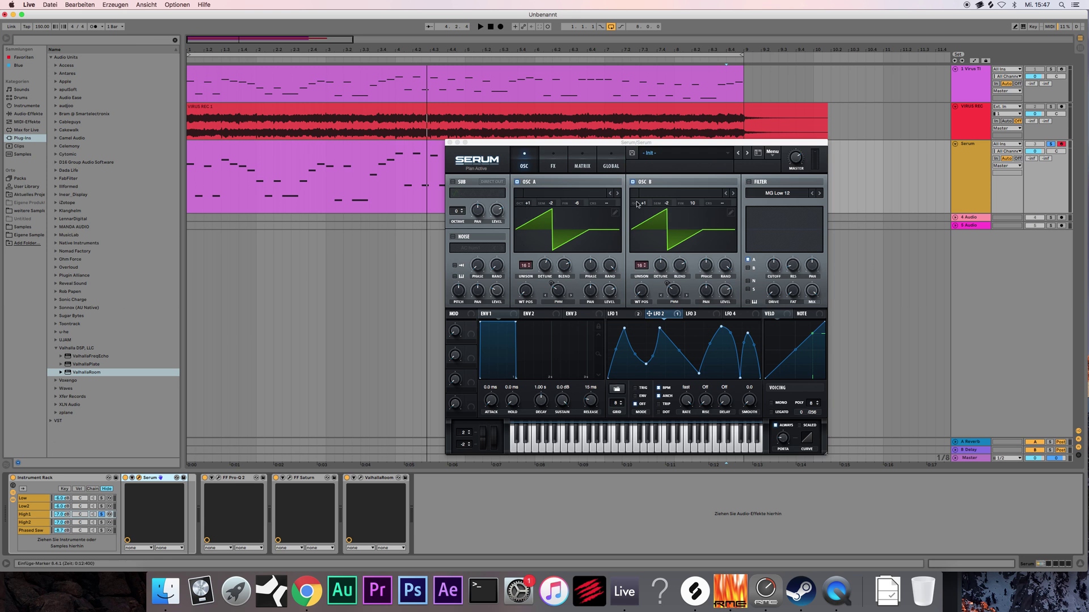
pyautogui.click(582, 166)
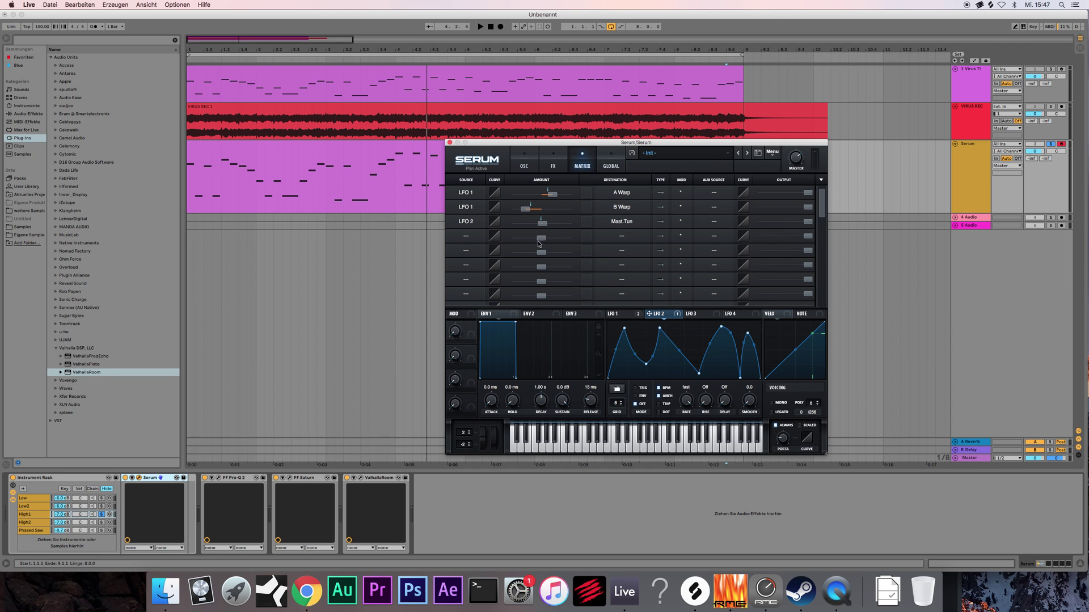
pyautogui.click(450, 142)
# - Play the soloed High1 chain, switch the solo to High2 and play that chain from the start
pyautogui.press('space')
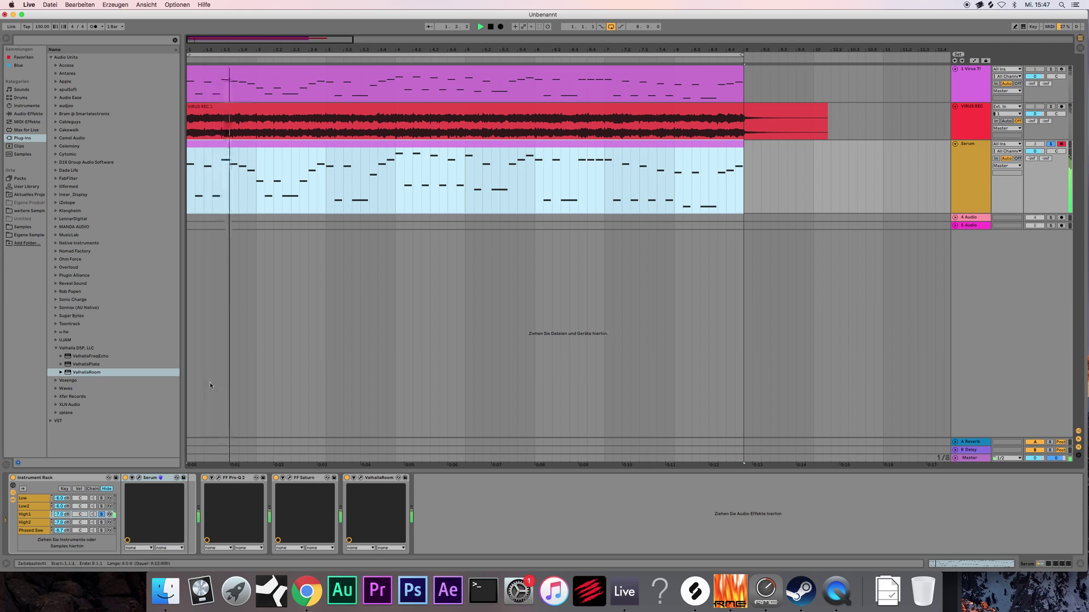
pyautogui.click(26, 523)
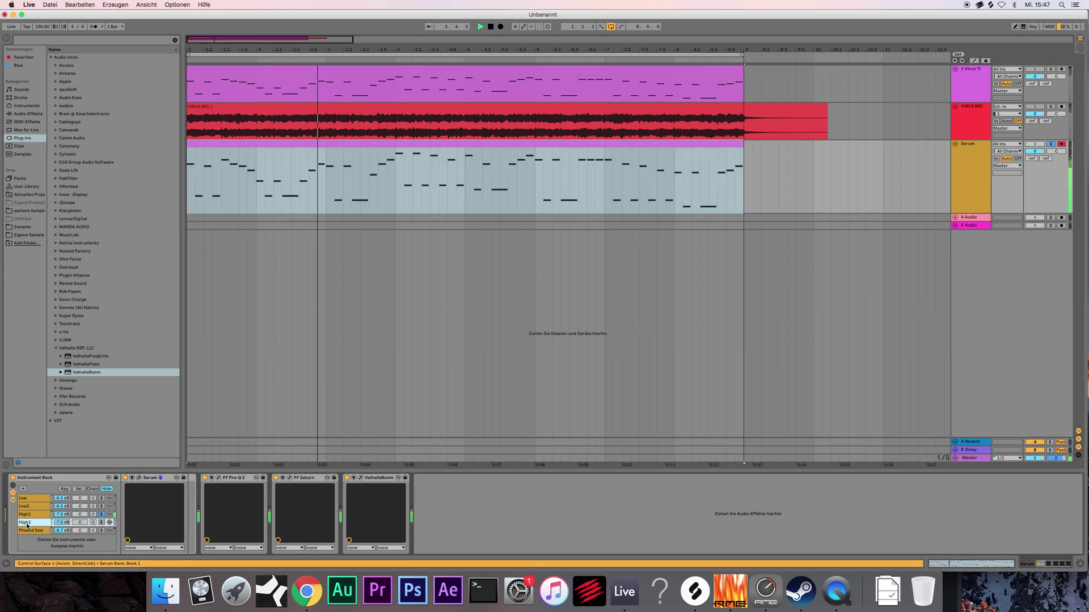
pyautogui.press('space')
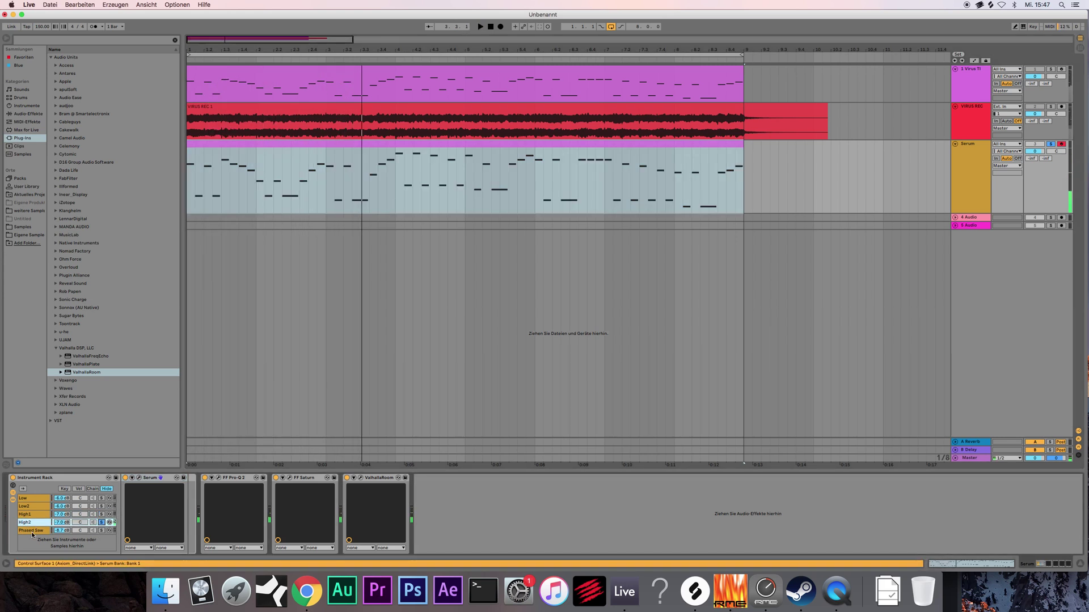
pyautogui.press('space')
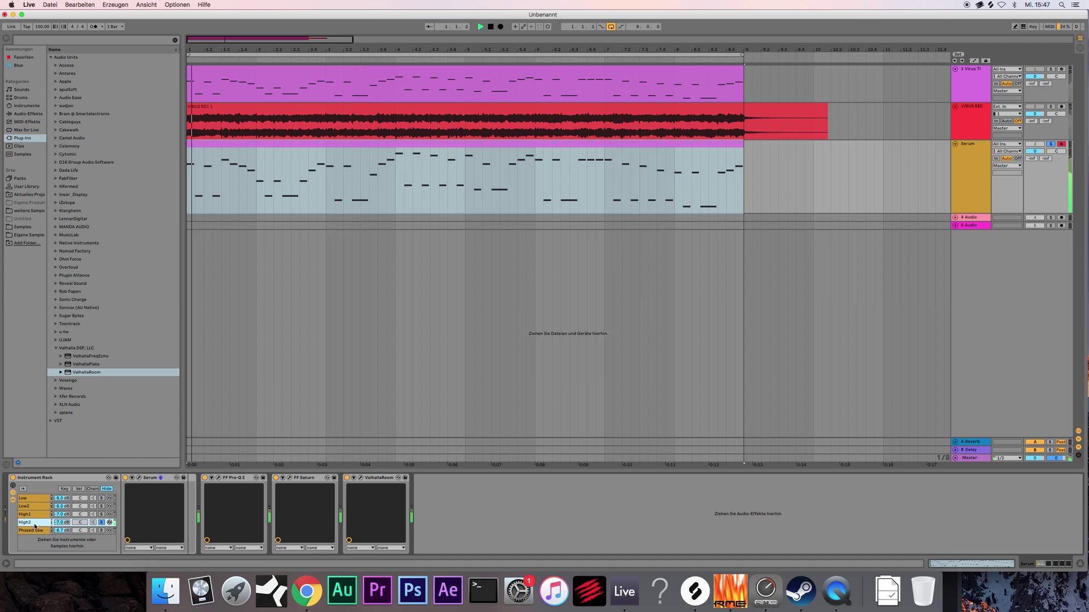
# - Stop playback, examine the oscillator settings in the High2 chain's Serum window, select the High1 chain and close the window
pyautogui.press('space')
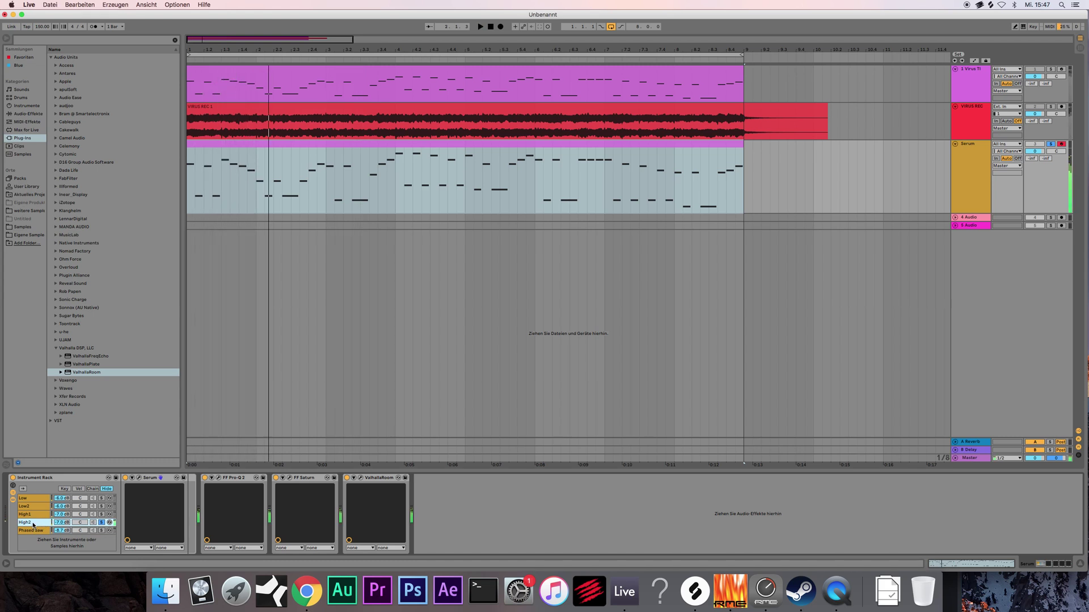
pyautogui.click(139, 479)
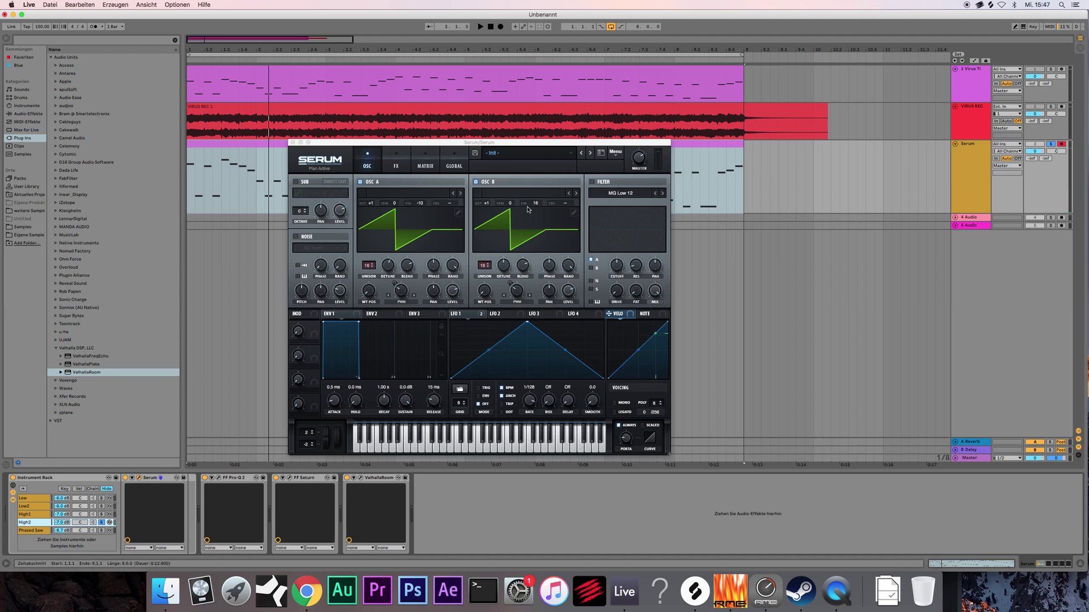
pyautogui.click(38, 516)
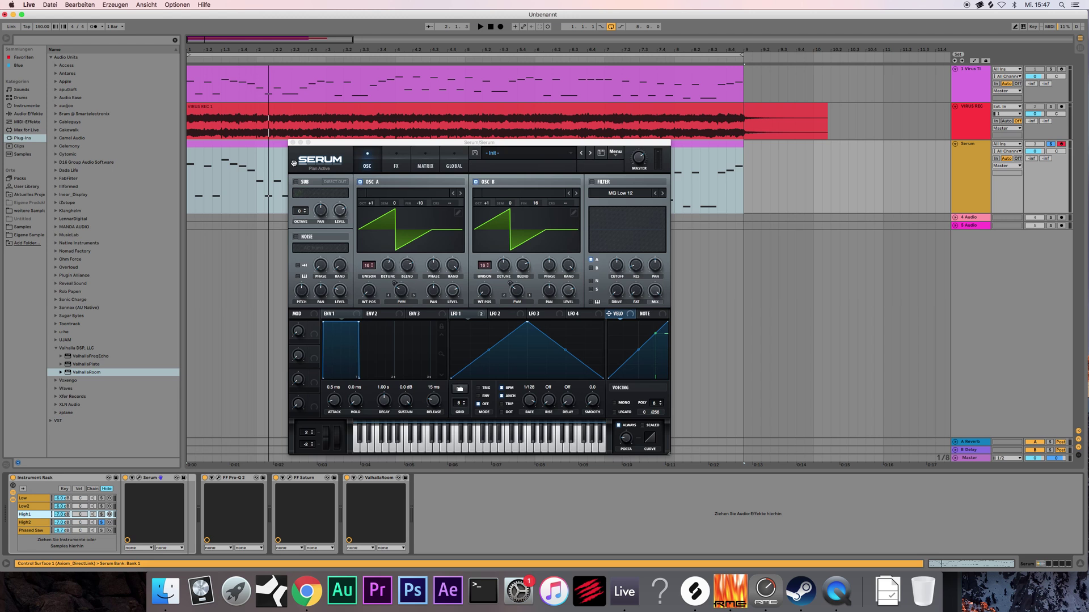
pyautogui.click(293, 143)
# - Solo the Phased Saw chain, examine the oscillators and Oscillator 3 volume in the Virus TI window, and close it
pyautogui.click(43, 532)
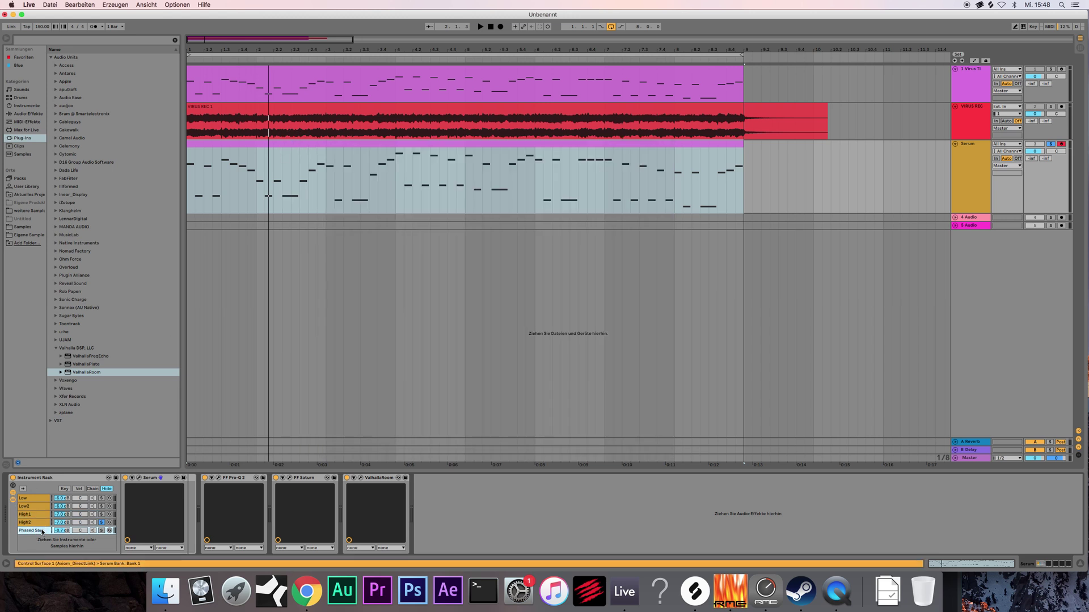
pyautogui.click(102, 532)
pyautogui.click(966, 80)
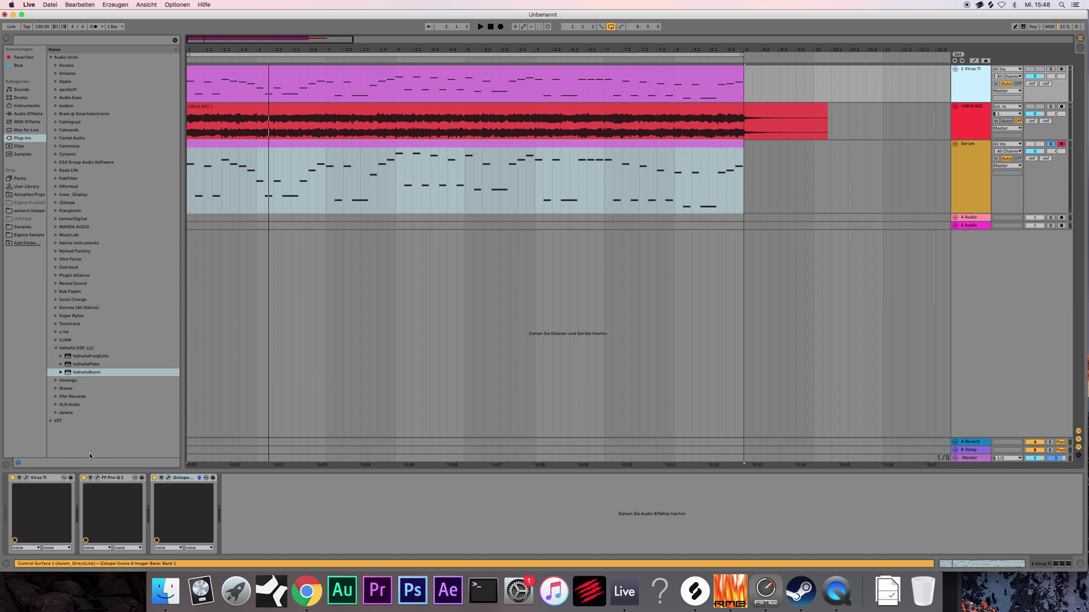
pyautogui.click(26, 478)
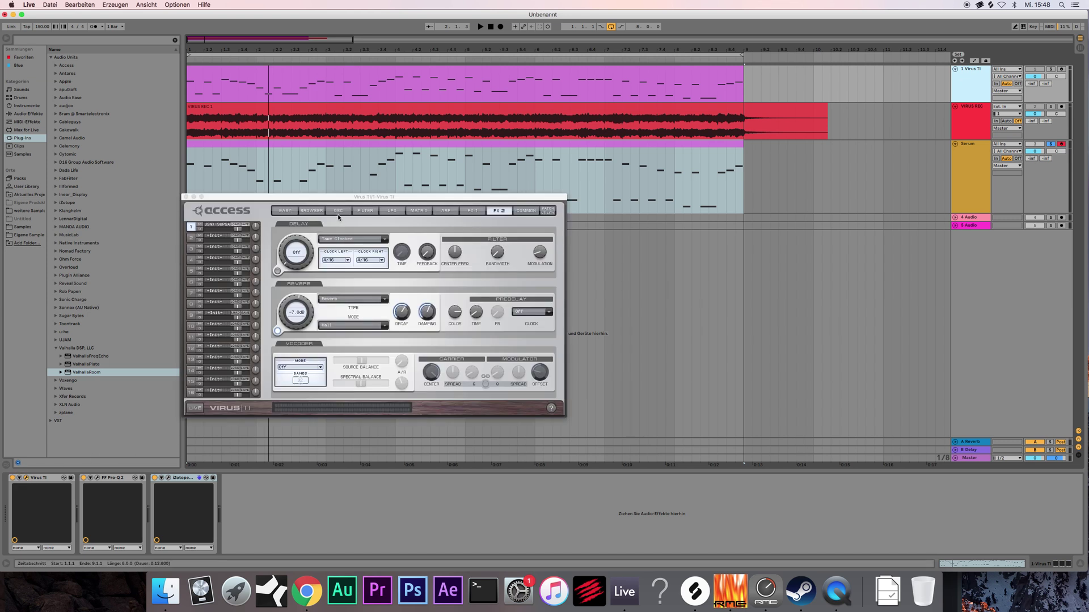
pyautogui.click(338, 211)
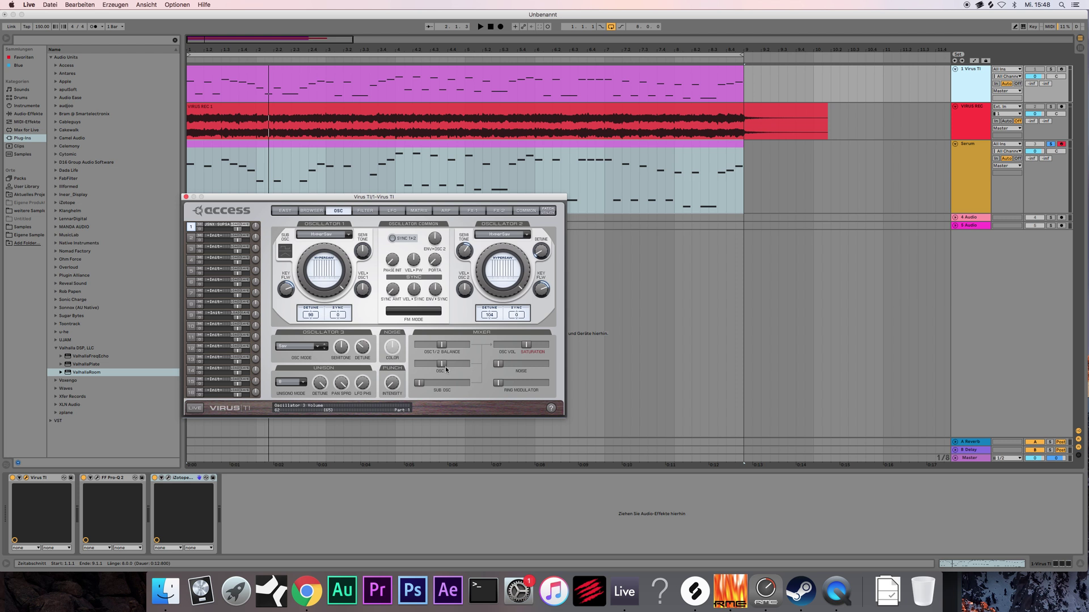
pyautogui.moveTo(445, 366)
pyautogui.mouseDown()
pyautogui.moveTo(473, 368)
pyautogui.moveTo(438, 373)
pyautogui.mouseUp()
pyautogui.click(186, 197)
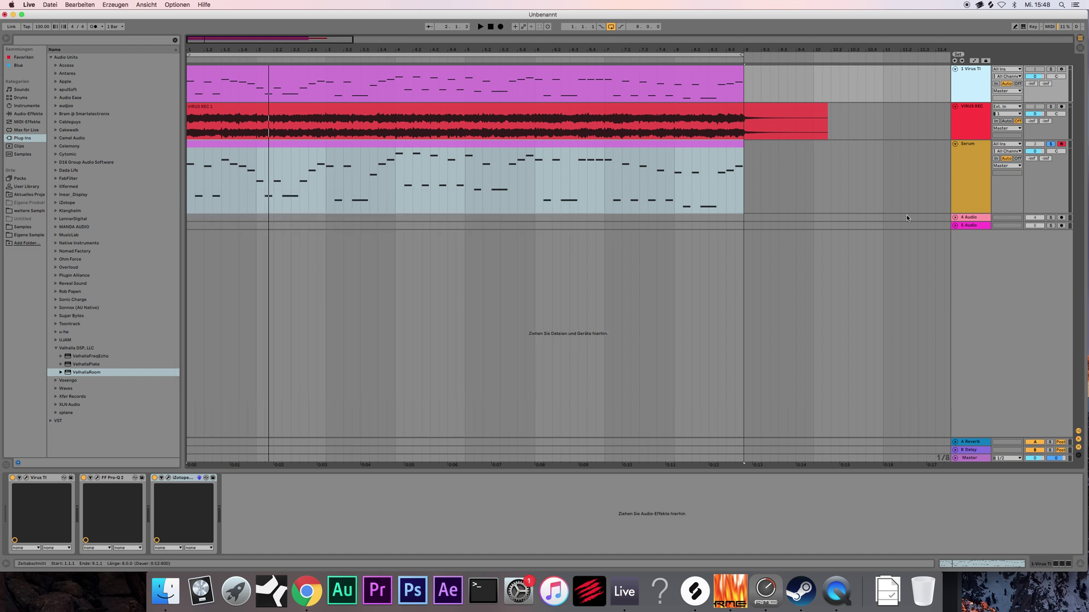
# - Open the Phased Saw chain's Serum window on the Serum track and examine its oscillators and modulation matrix
pyautogui.click(959, 145)
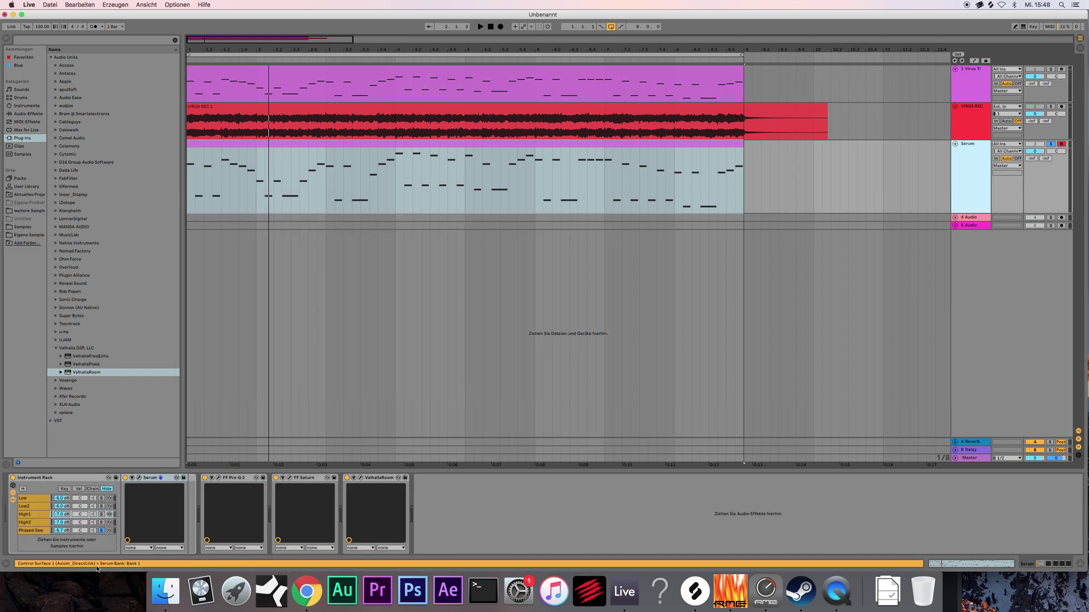
pyautogui.click(35, 531)
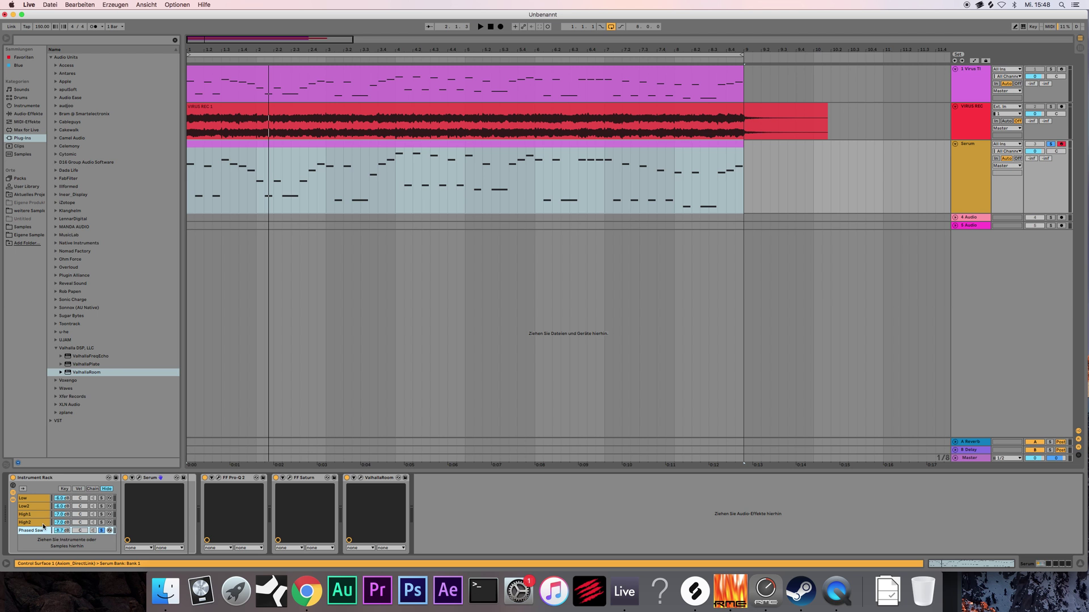
pyautogui.click(148, 479)
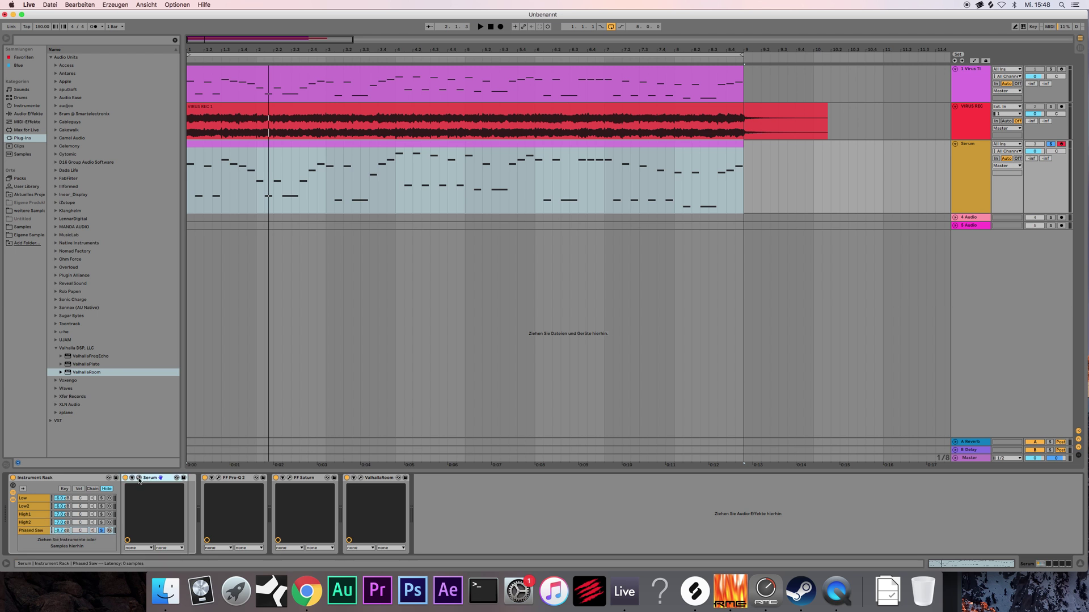
pyautogui.click(139, 478)
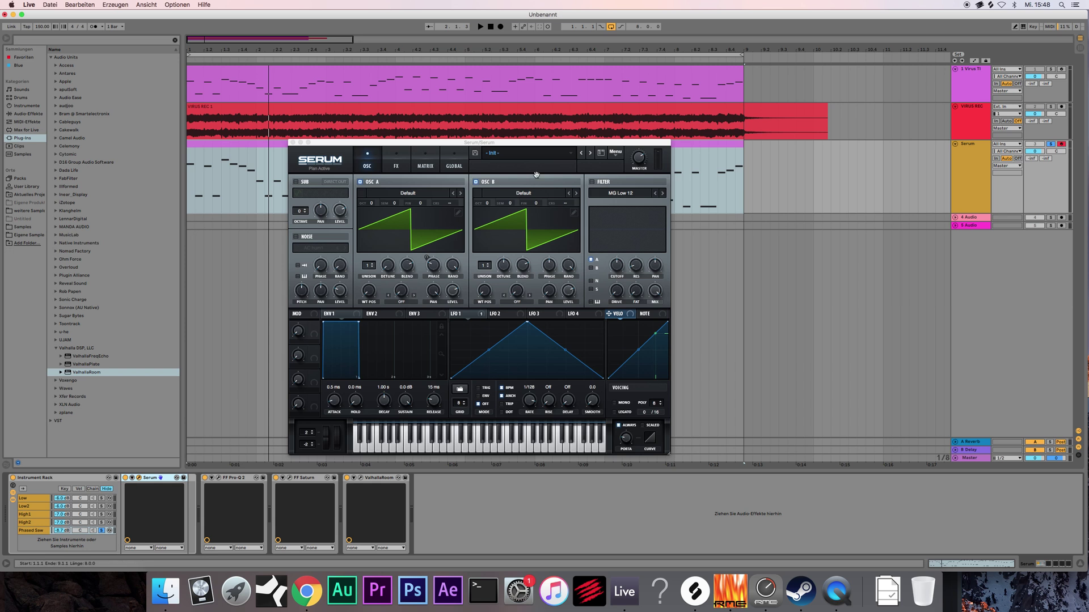
pyautogui.moveTo(478, 145); pyautogui.dragTo(563, 191)
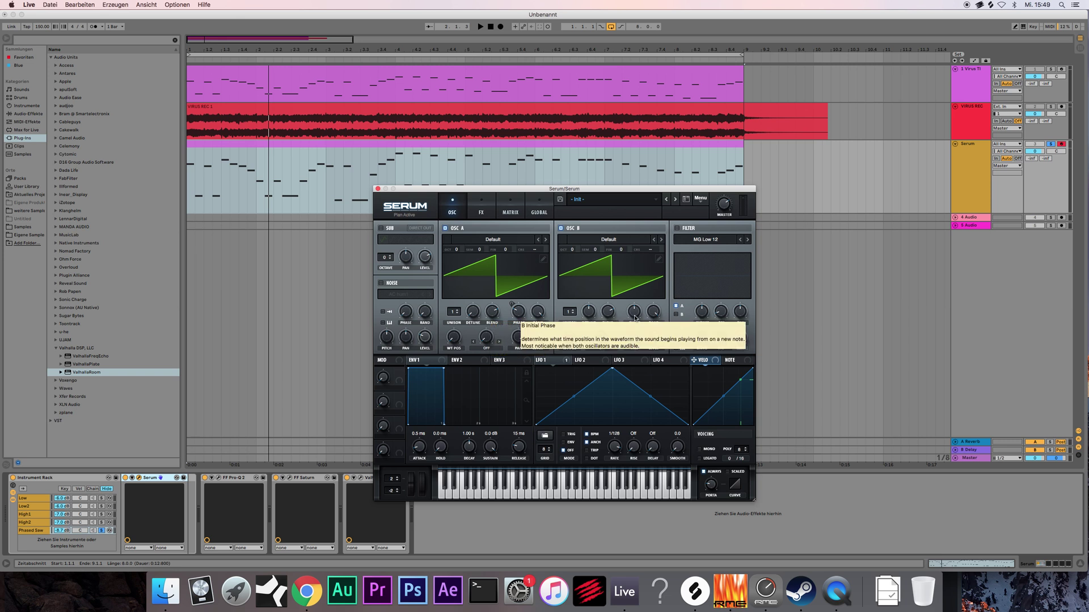
pyautogui.click(499, 214)
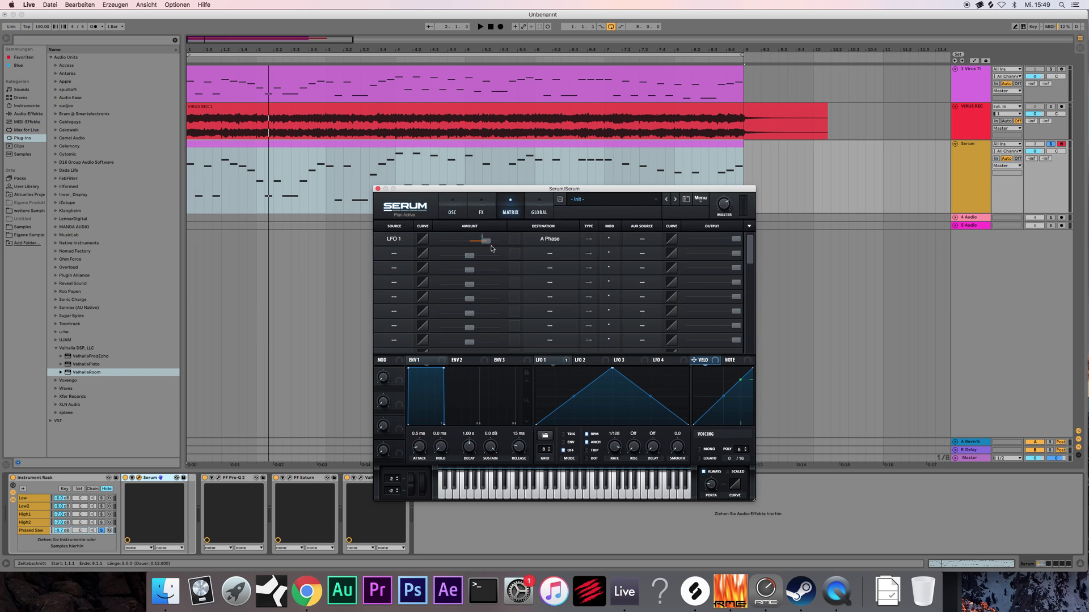
pyautogui.click(454, 216)
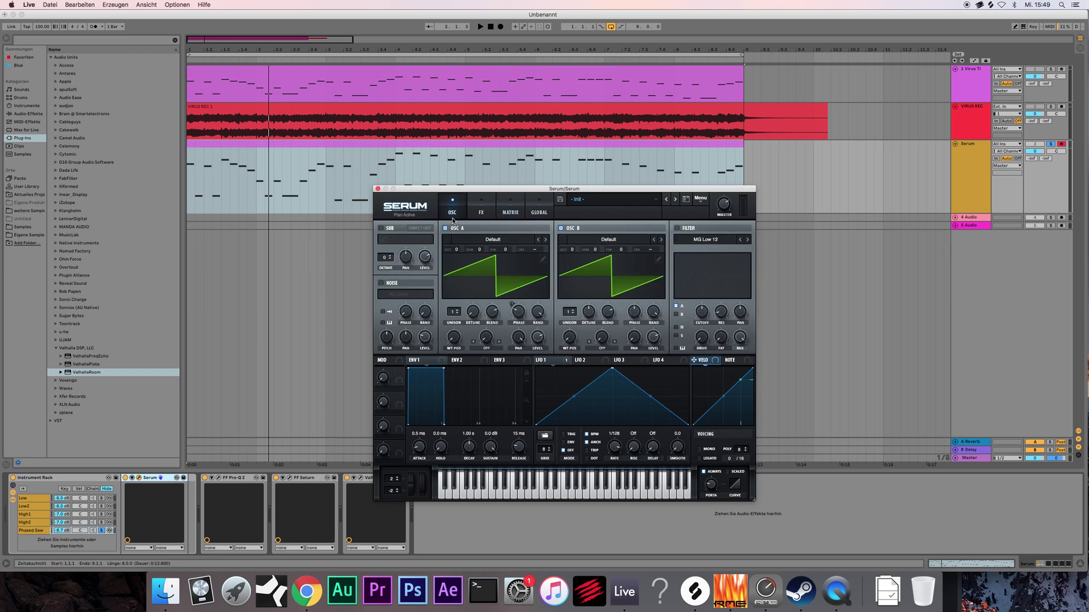
pyautogui.click(503, 212)
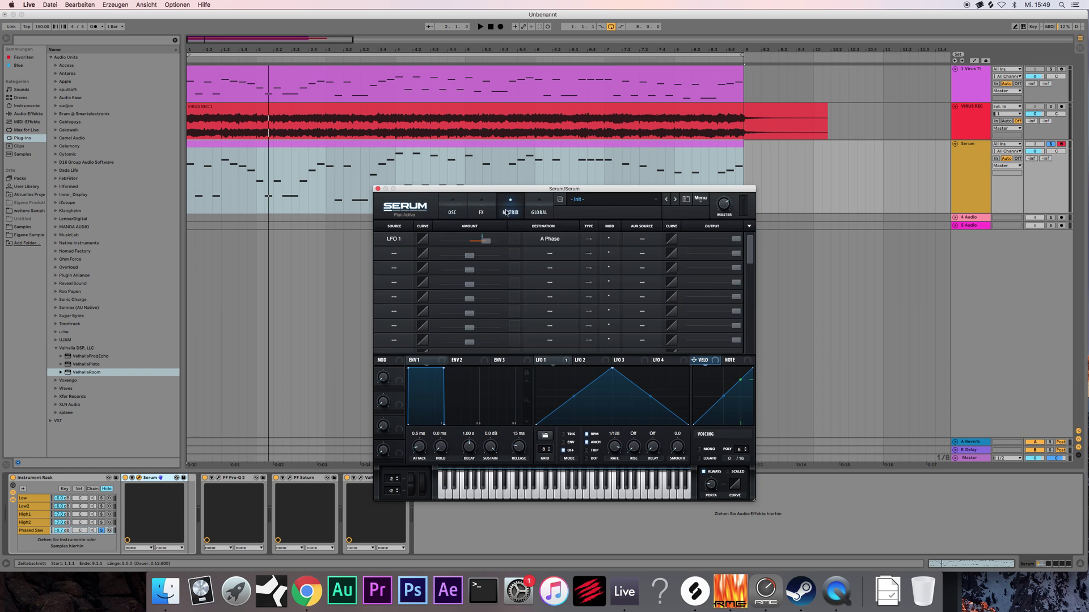
pyautogui.click(447, 215)
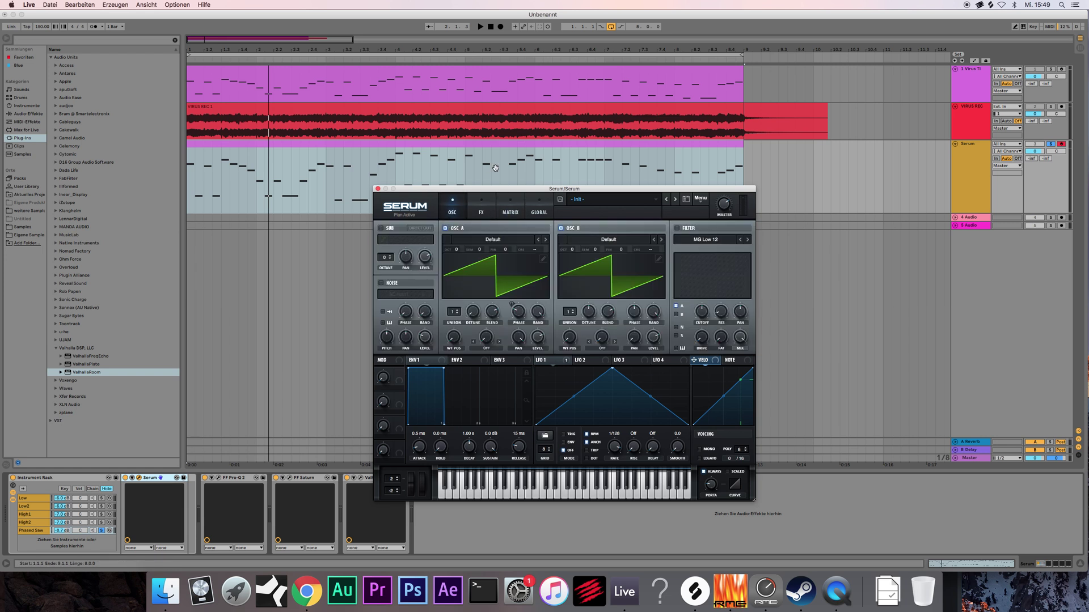
# - Play the soloed Phased Saw chain and inspect the LFO 1 to A Phase modulation and the oscillator settings
pyautogui.click(495, 147)
pyautogui.press('space')
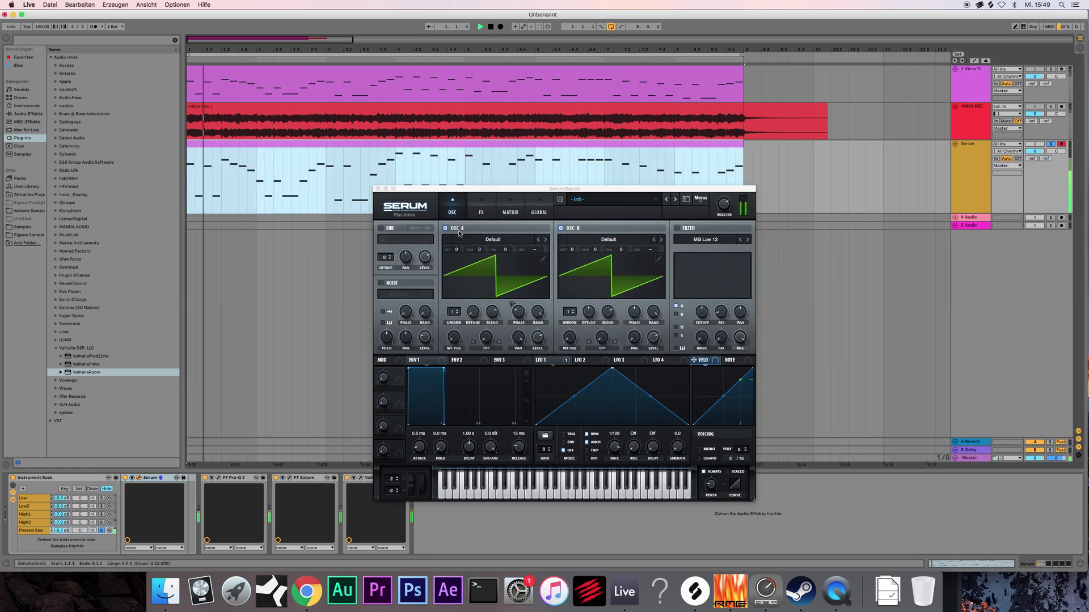
pyautogui.click(508, 214)
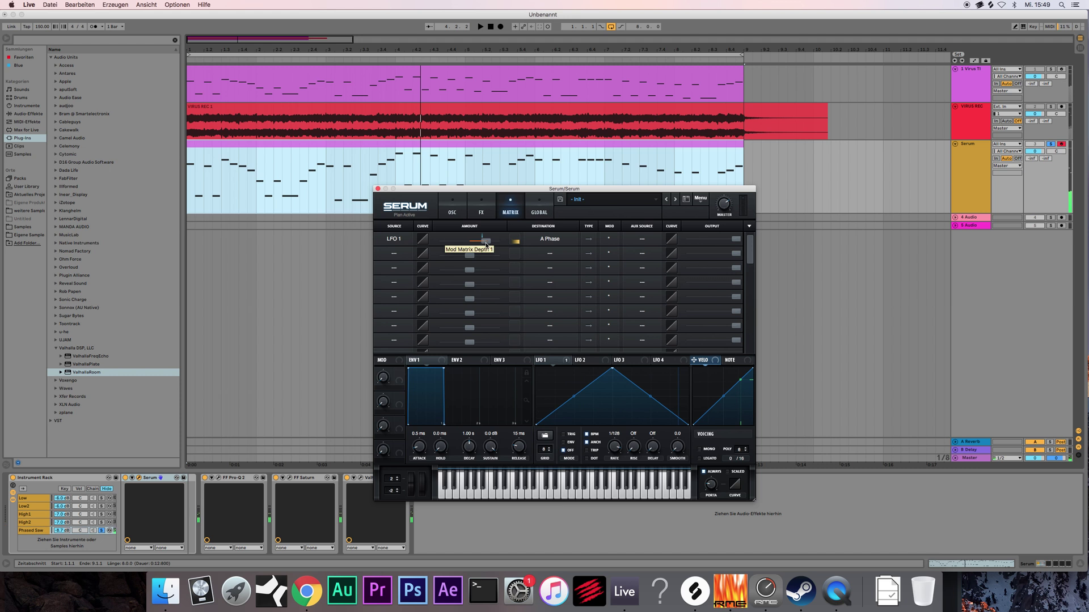
pyautogui.moveTo(481, 244); pyautogui.dragTo(500, 256)
pyautogui.press('space')
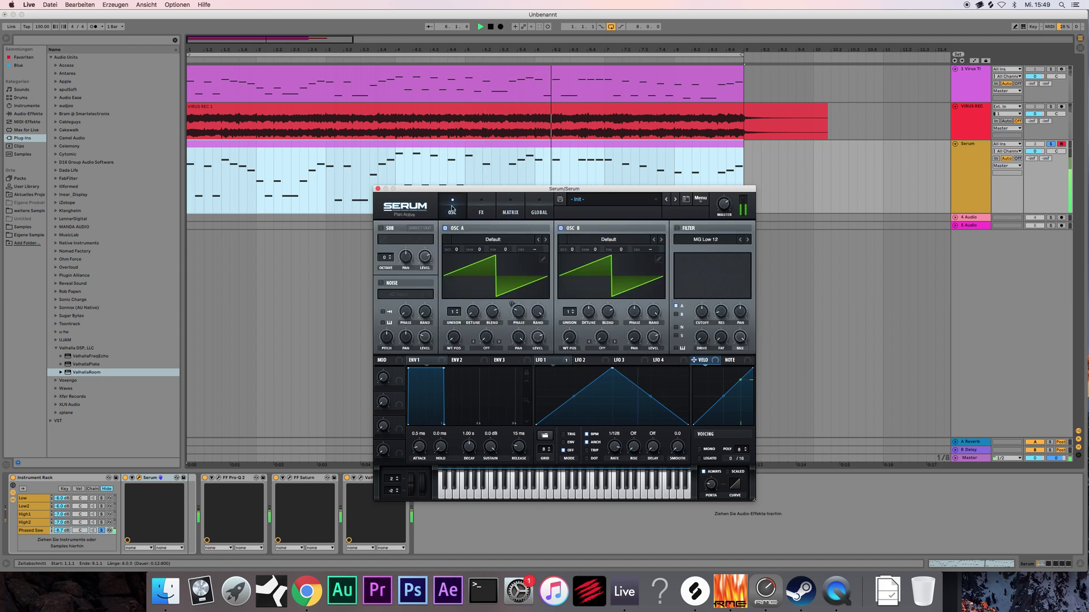
pyautogui.click(452, 210)
pyautogui.press('space')
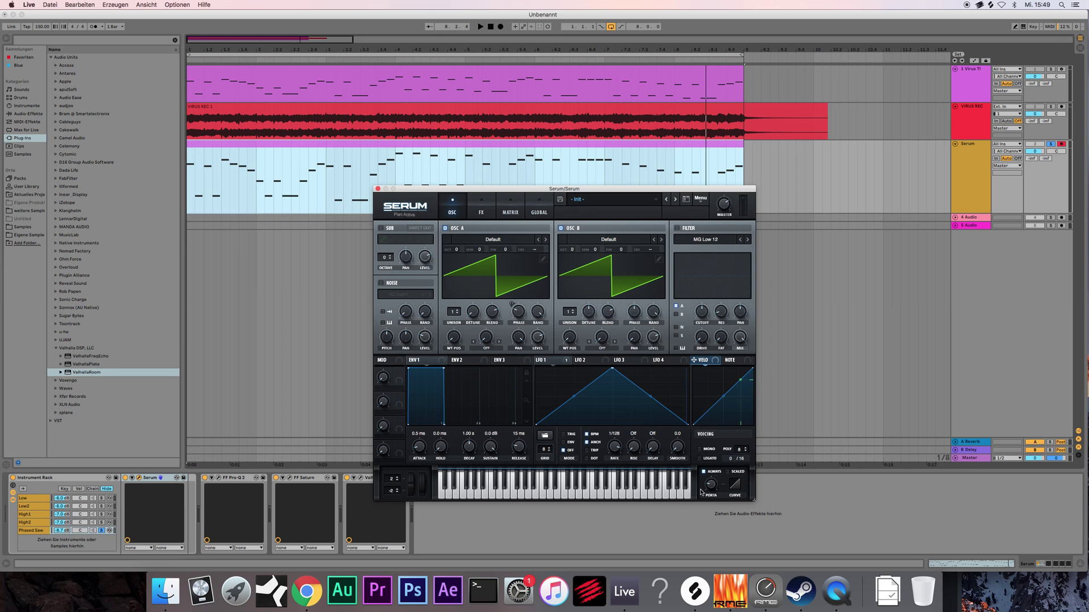
# - Close the Serum window, clear the Phased Saw chain's solo and play the full Serum rack
pyautogui.click(378, 189)
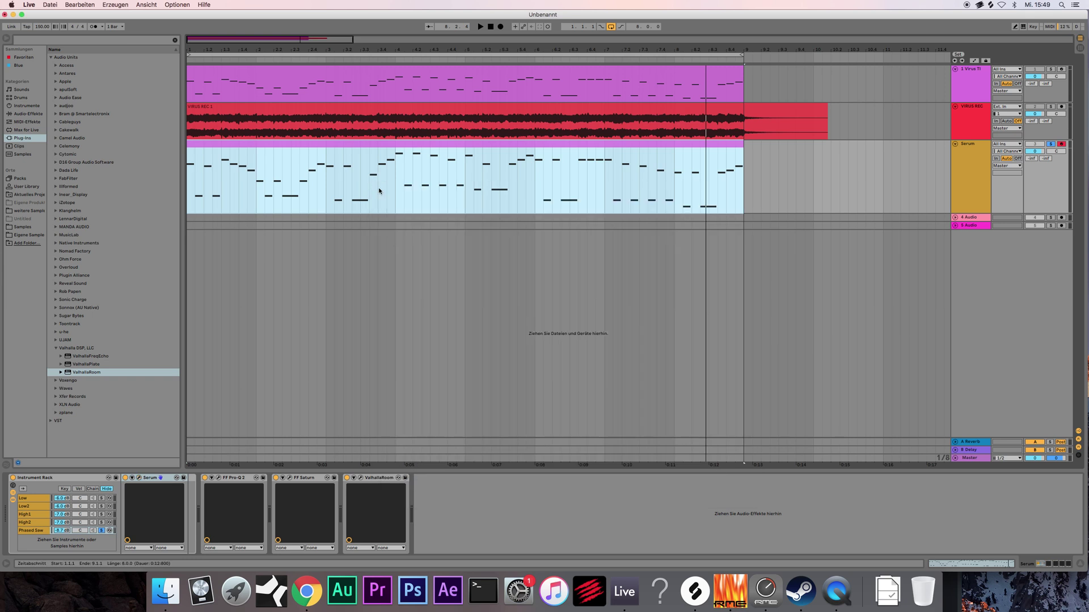
pyautogui.click(112, 523)
pyautogui.click(961, 177)
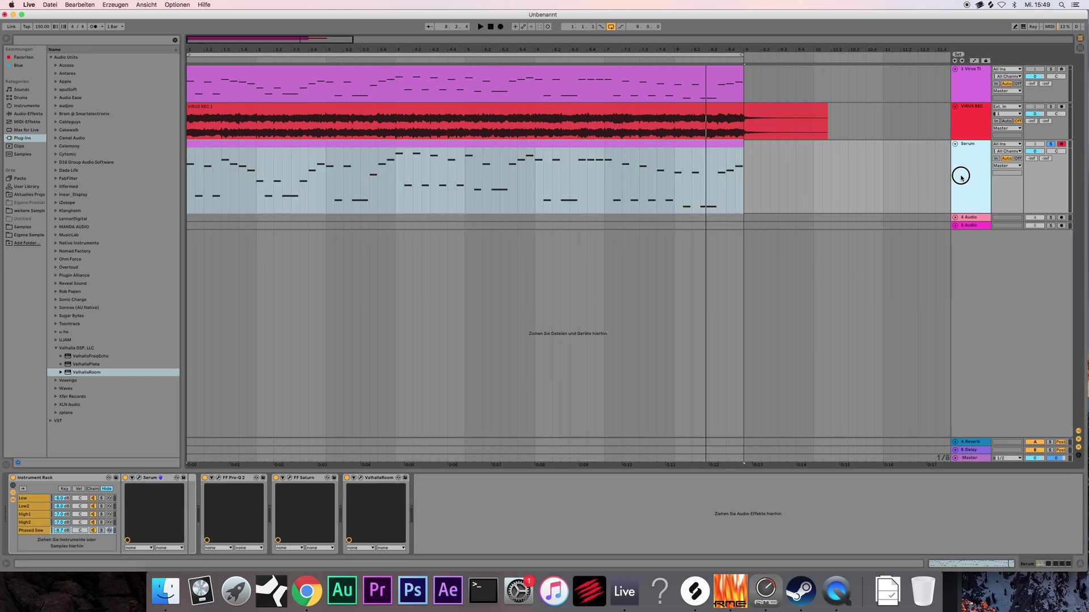
pyautogui.press('space')
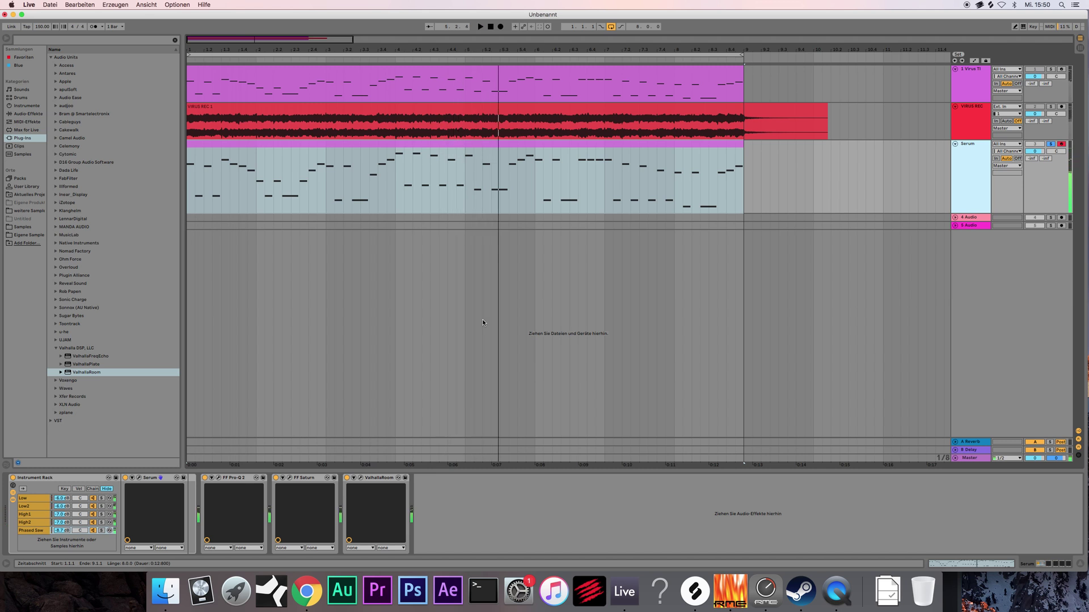
# - Open the FF Pro-Q 2 equalizer on the Serum track with the Phased Saw chain selected and inspect its bands
pyautogui.click(236, 480)
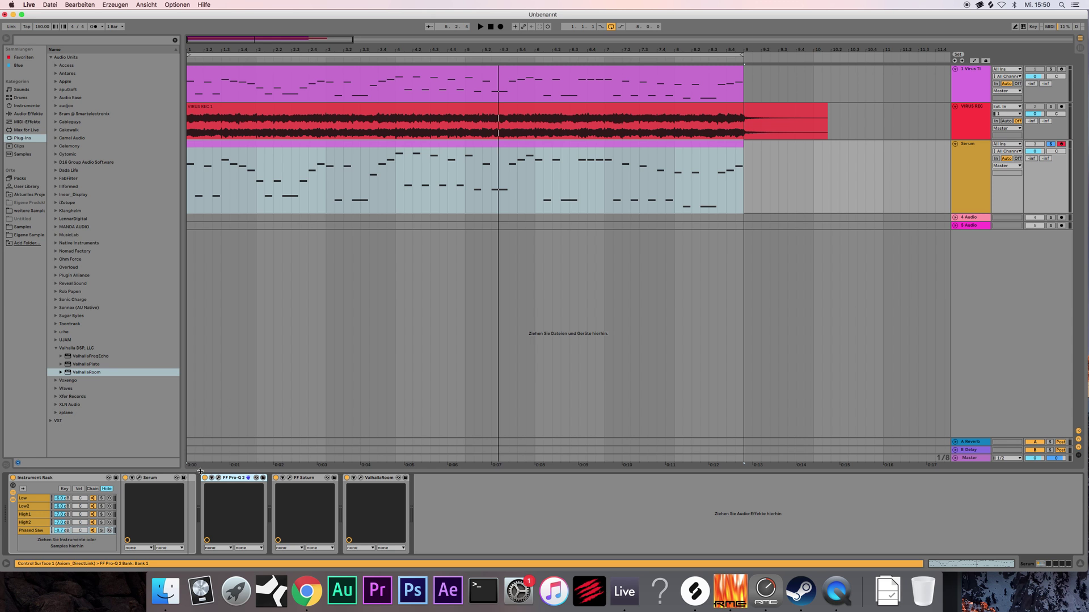
pyautogui.click(31, 499)
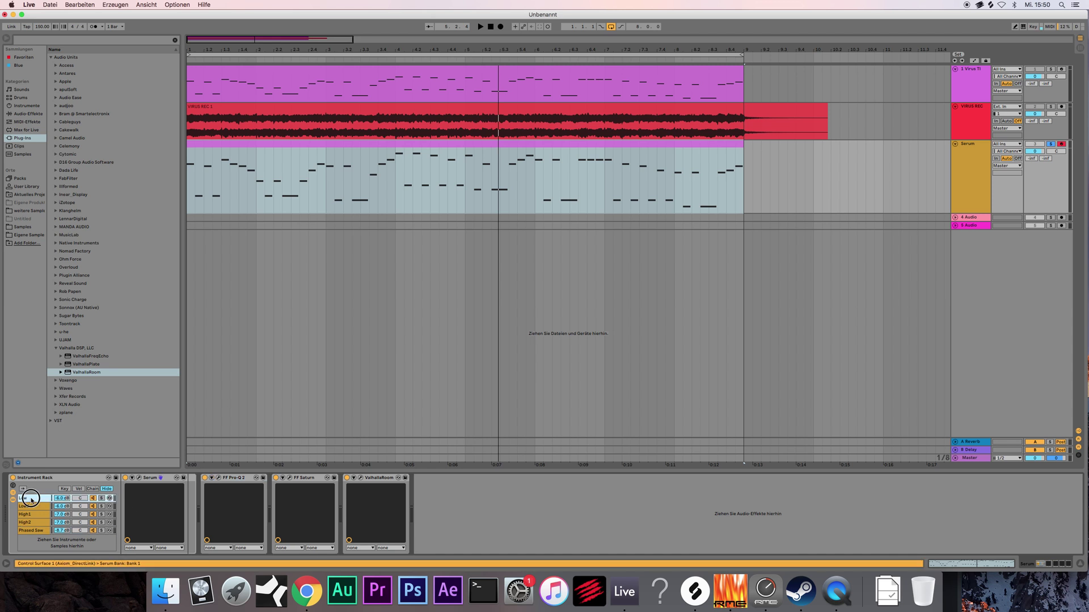
pyautogui.click(45, 532)
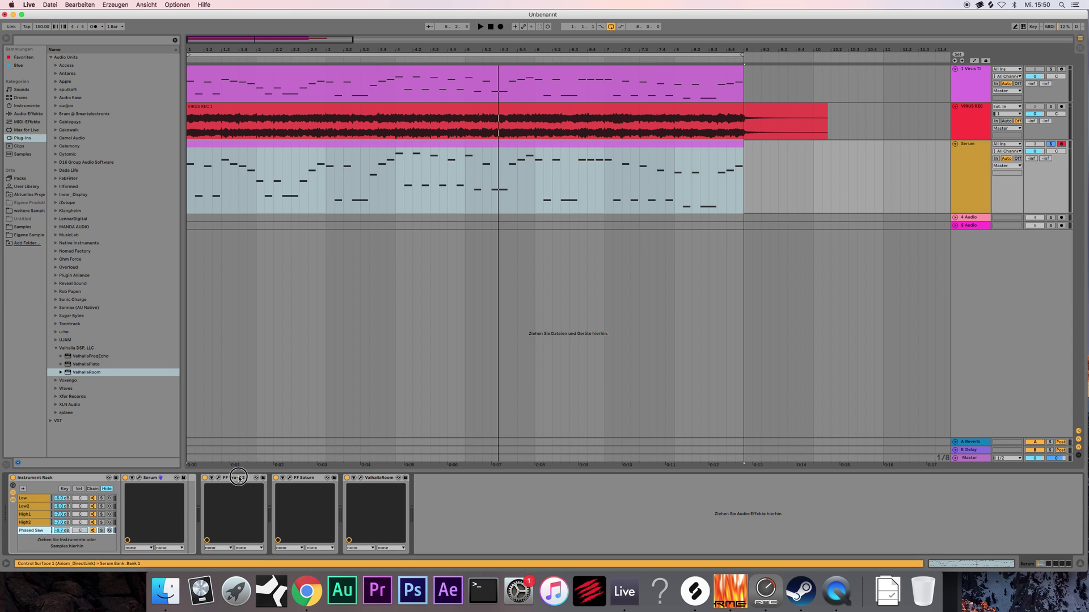
pyautogui.click(223, 479)
pyautogui.click(219, 478)
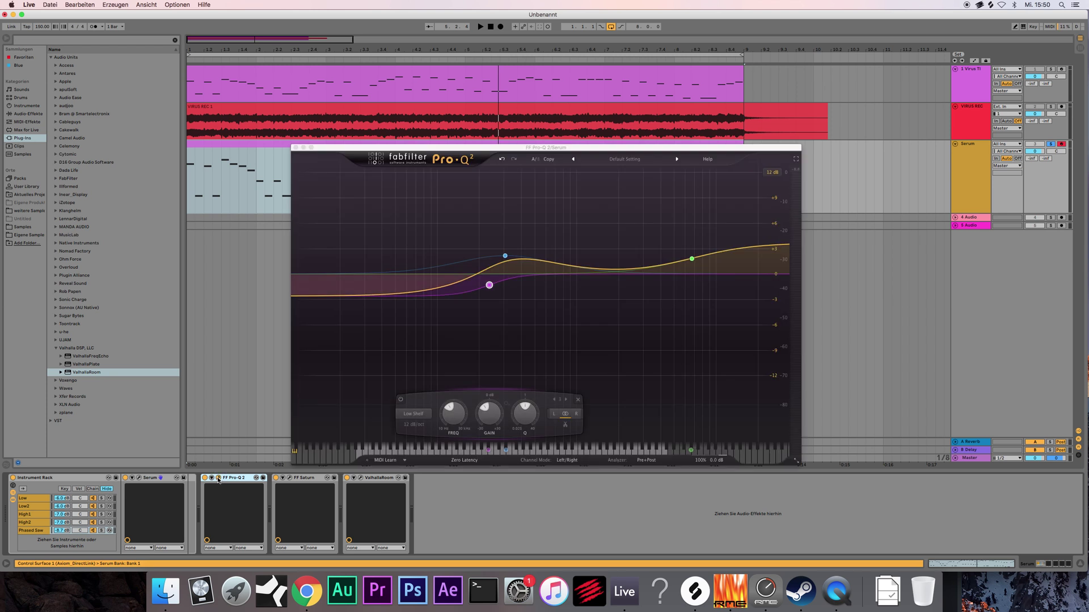
pyautogui.moveTo(695, 262)
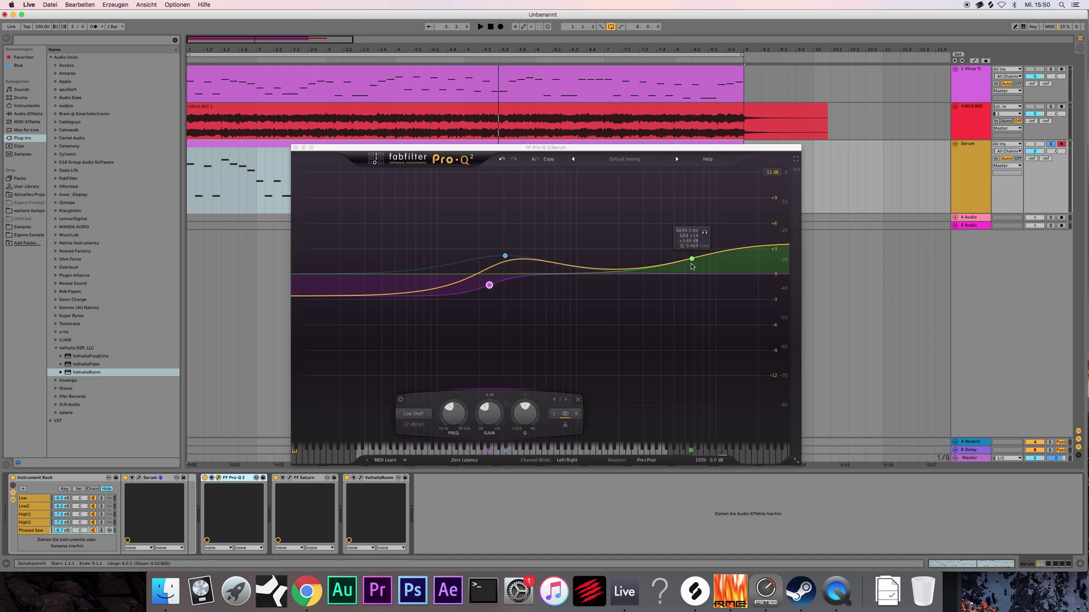
# - Solo the Virus TI track, play it with the Serum track's equalizer in view, and close the equalizer window
pyautogui.click(987, 84)
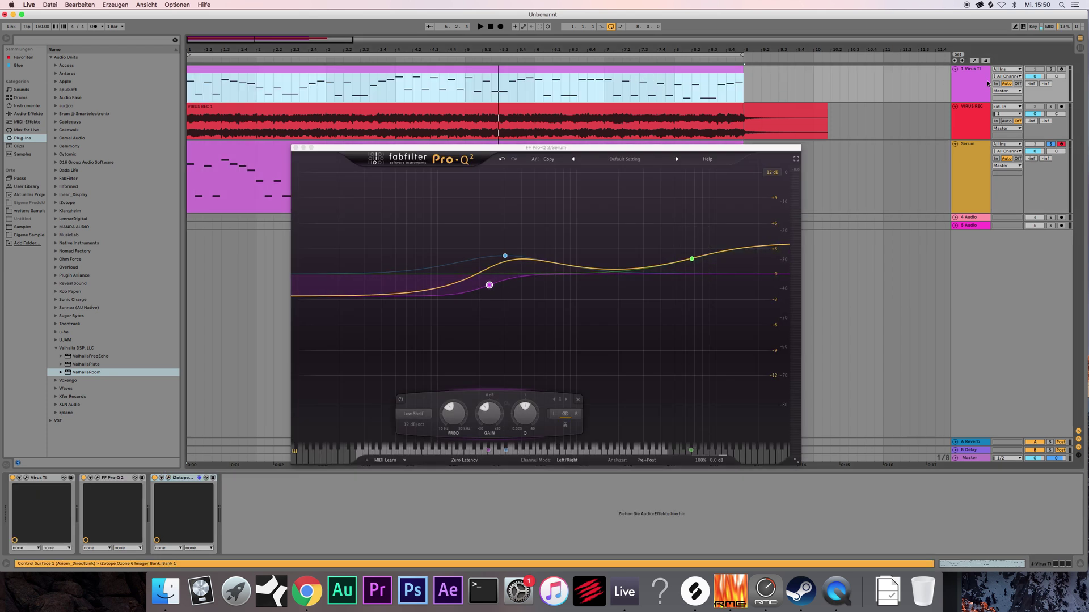
pyautogui.click(1051, 69)
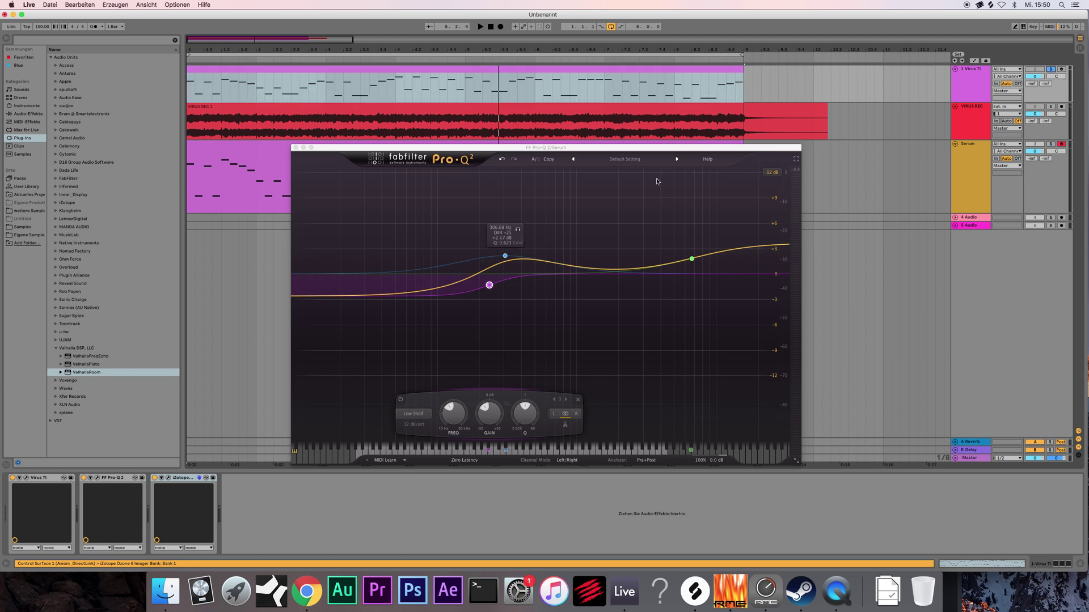
pyautogui.press('space')
pyautogui.click(971, 78)
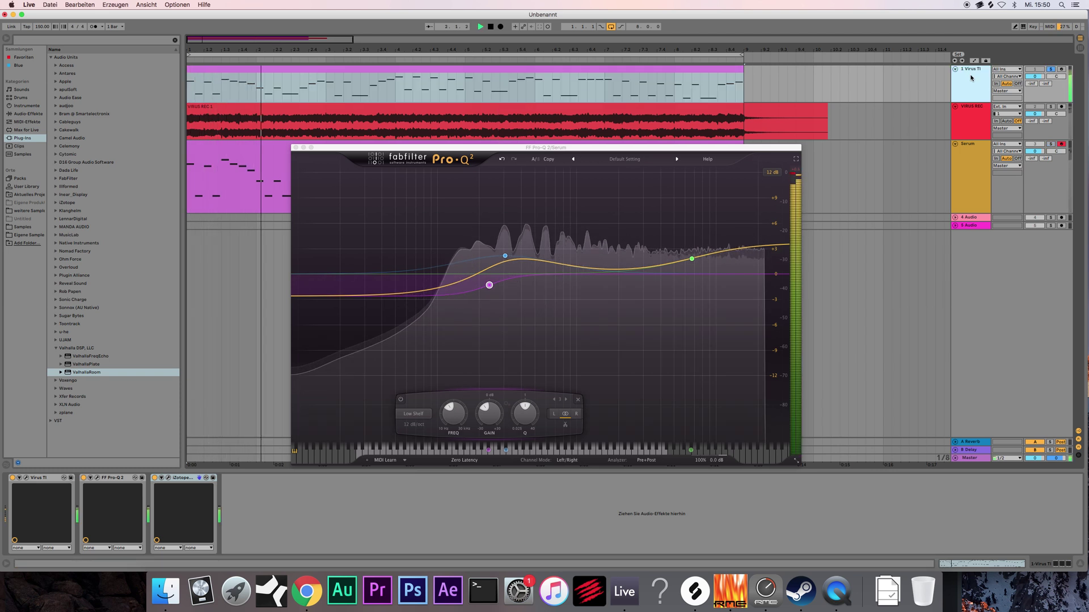
pyautogui.press('space')
pyautogui.press('space')
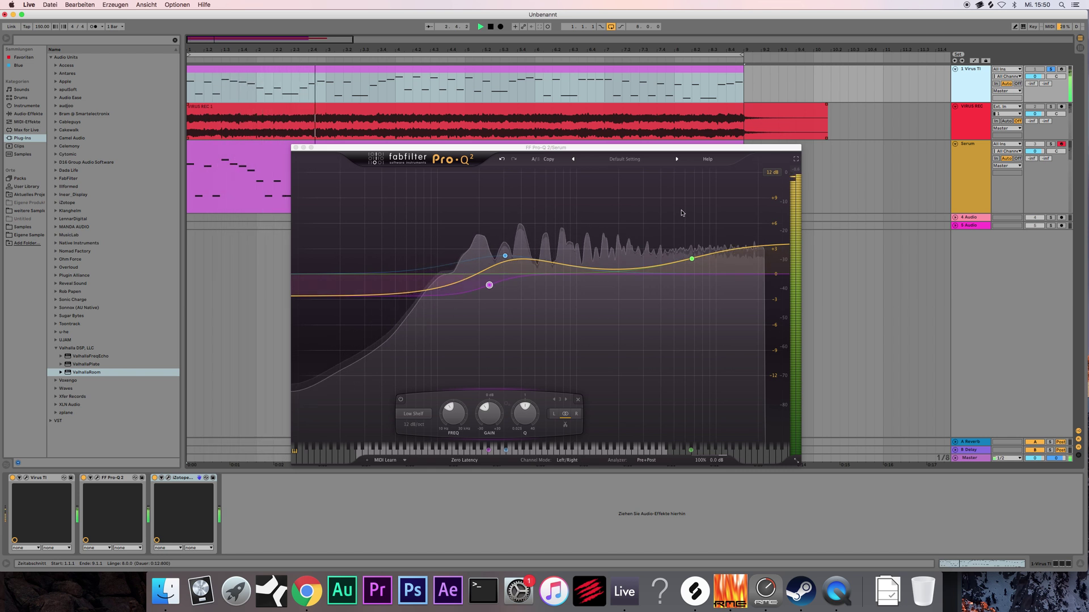
pyautogui.press('space')
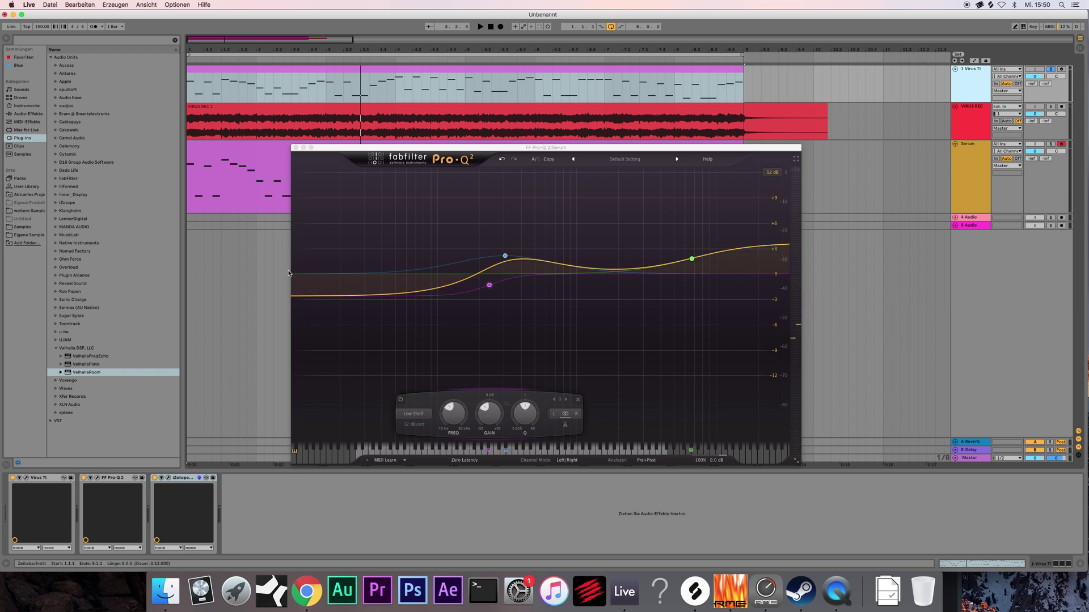
pyautogui.click(295, 149)
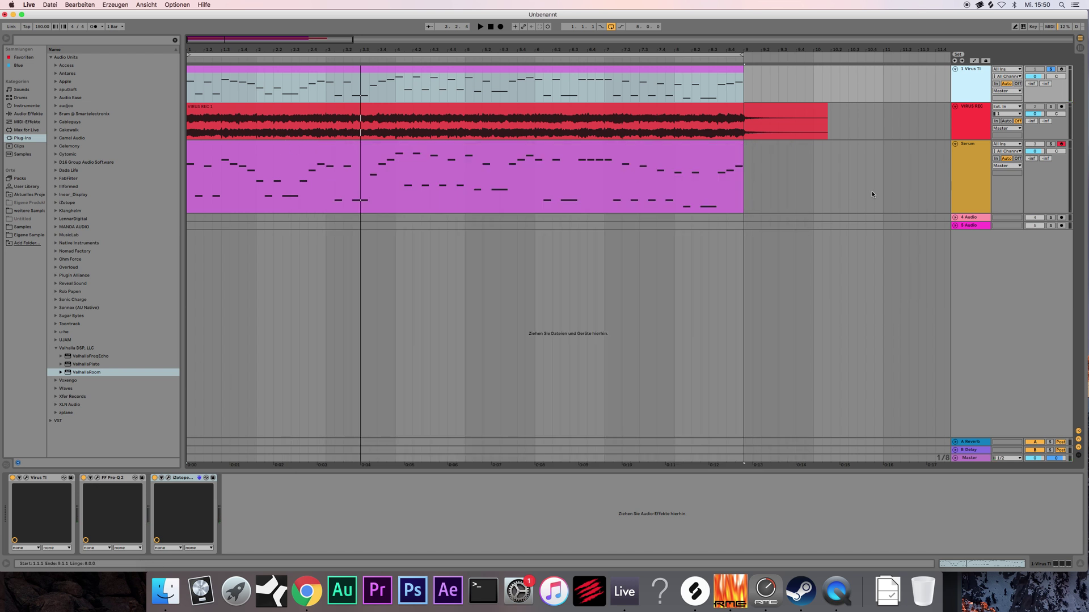
# - Solo the Serum track, play it with FF Pro-Q 2 bypassed and re-enabled, and inspect the equalizer's low-shelf band
pyautogui.click(968, 157)
pyautogui.click(209, 479)
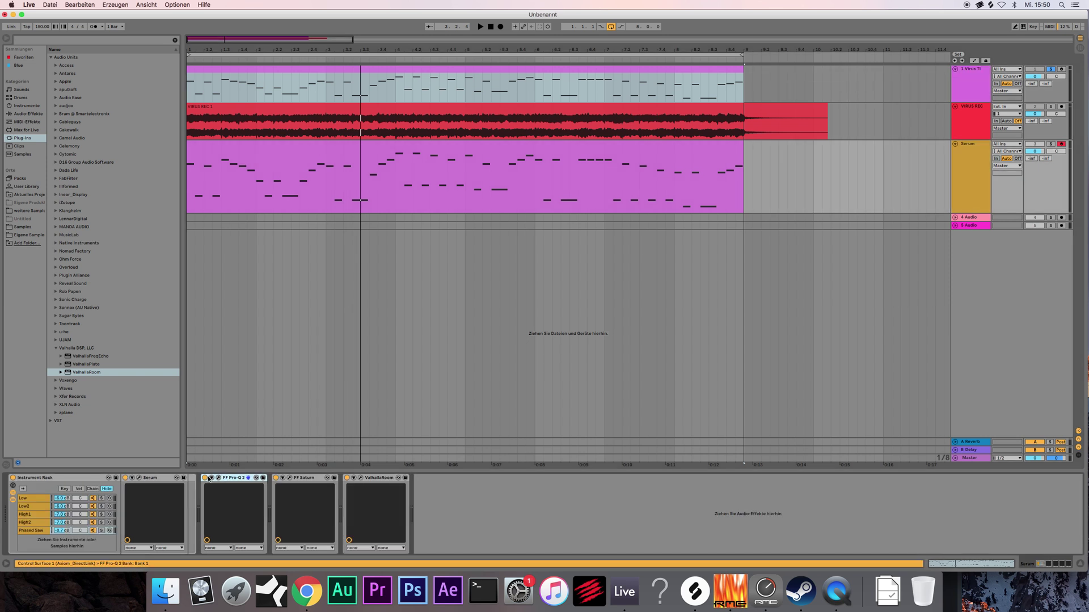
pyautogui.click(1052, 144)
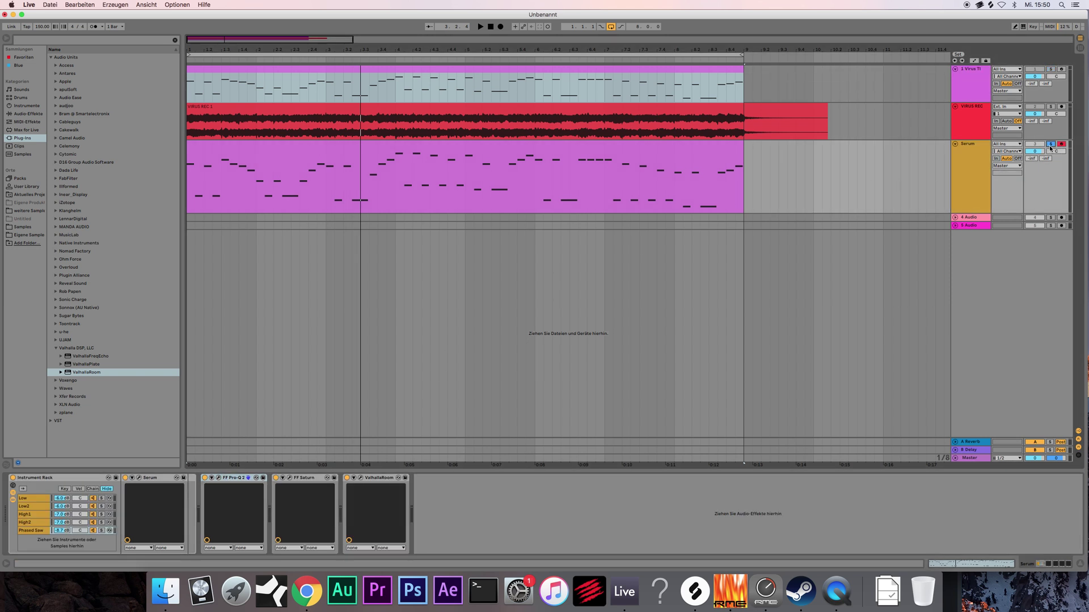
pyautogui.click(203, 479)
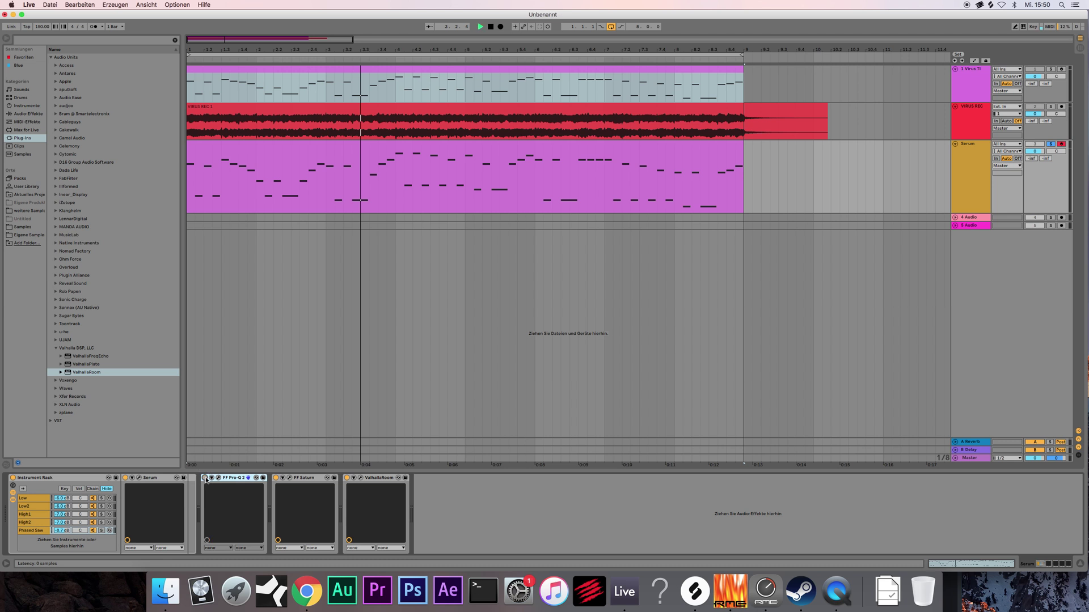
pyautogui.press('space')
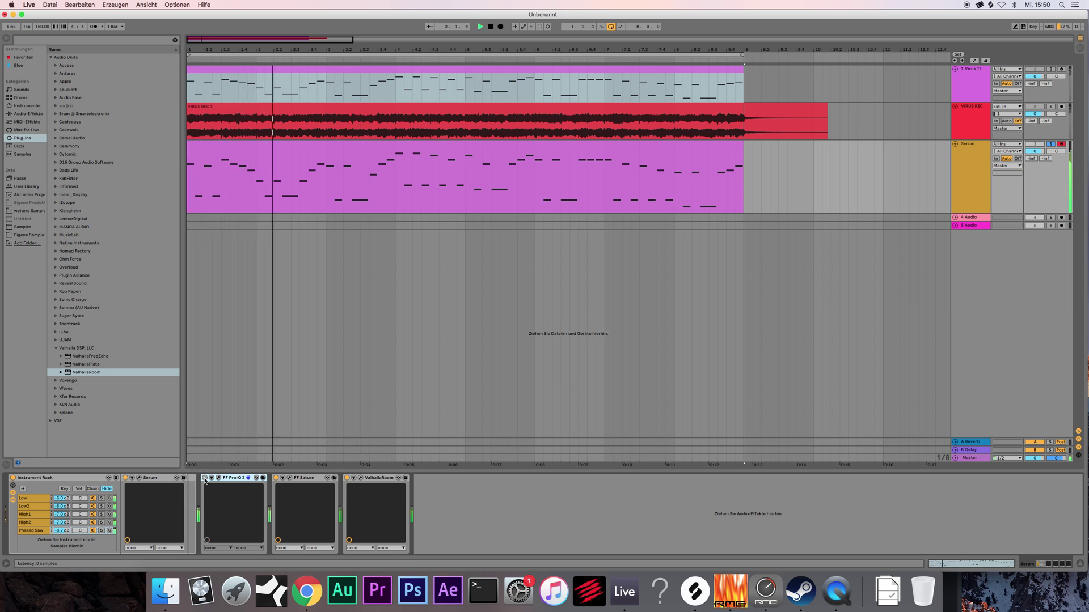
pyautogui.click(205, 479)
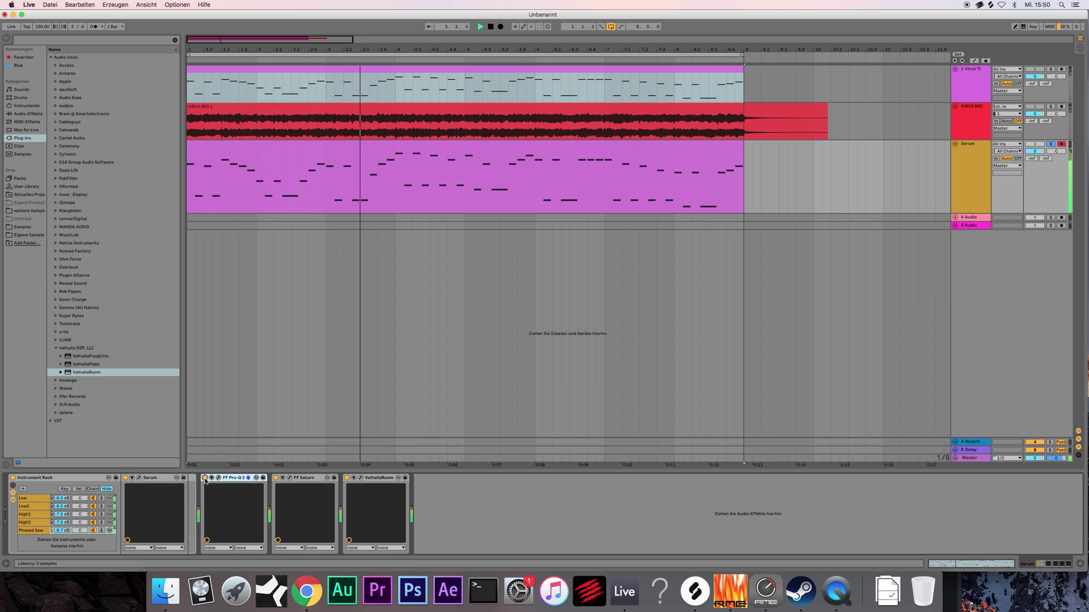
pyautogui.click(205, 479)
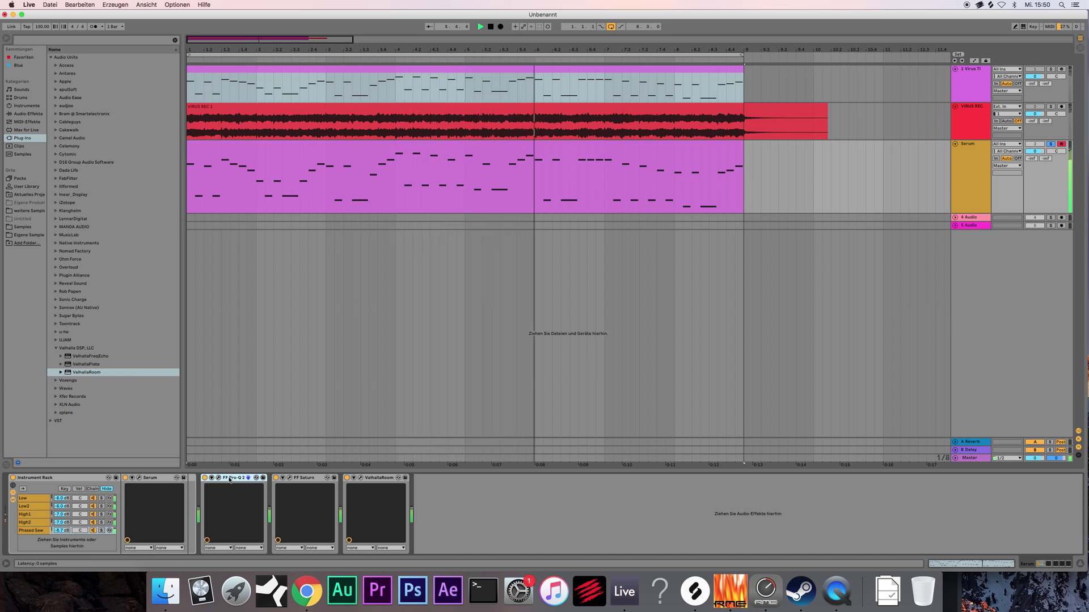
pyautogui.press('space')
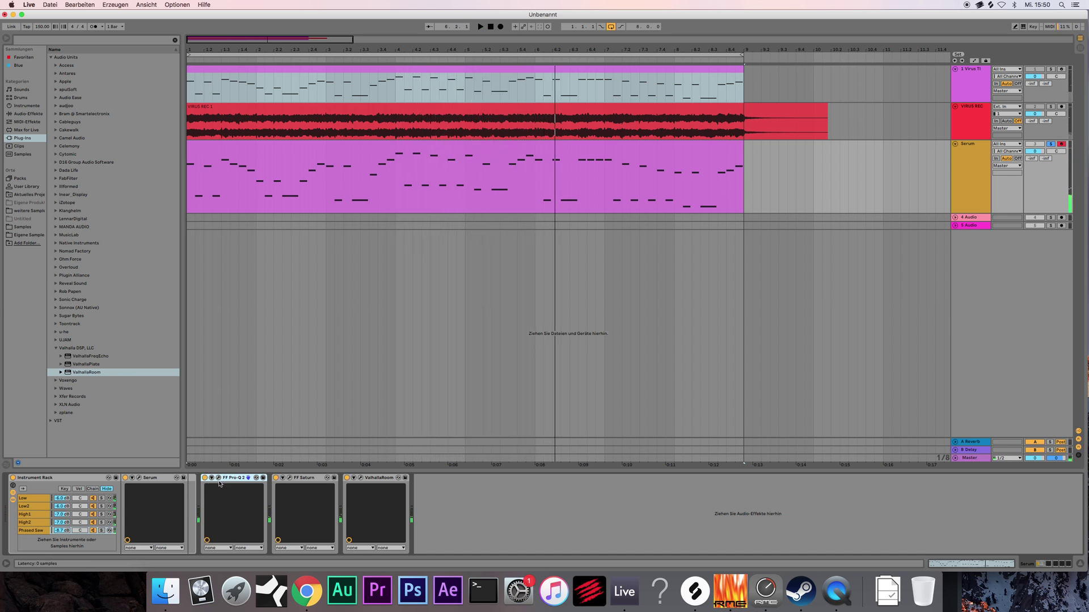
pyautogui.click(219, 478)
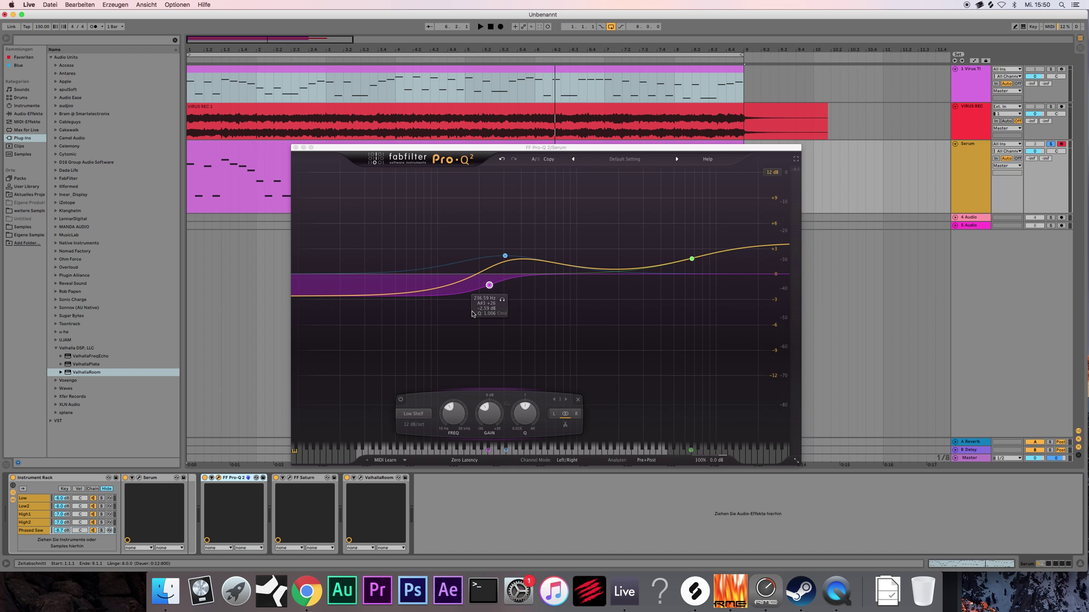
pyautogui.click(294, 148)
# - Open FF Saturn on the Serum track and inspect its distortion style
pyautogui.click(301, 479)
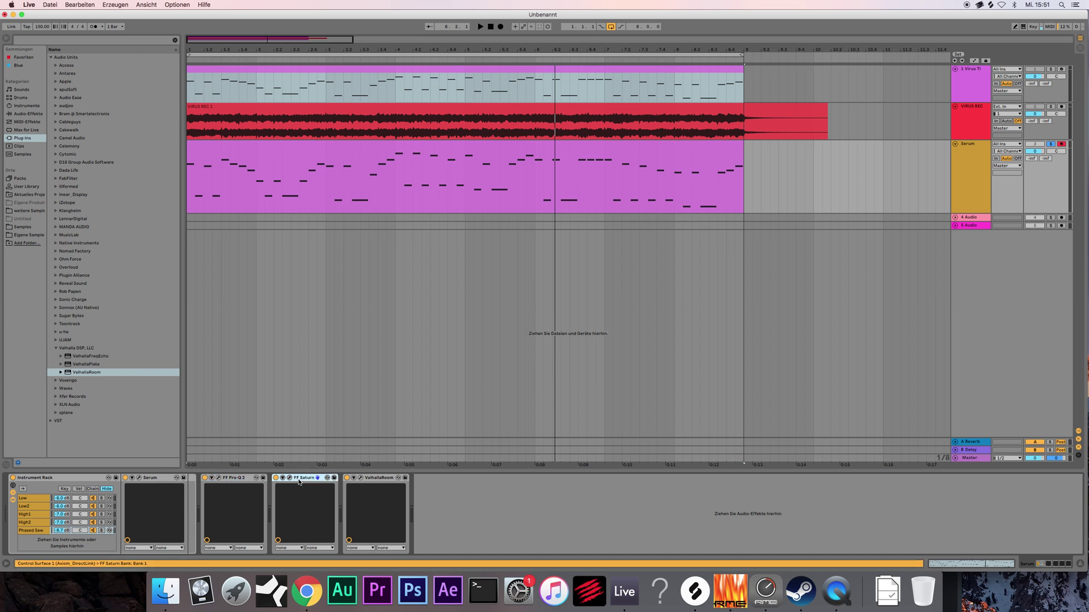
pyautogui.click(289, 479)
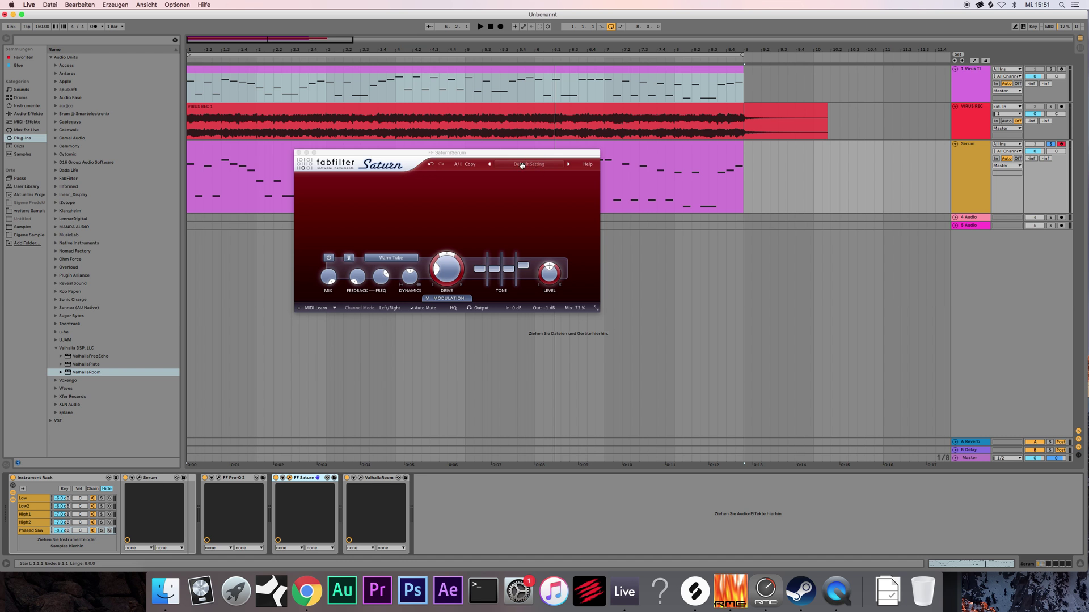
pyautogui.moveTo(522, 152); pyautogui.dragTo(534, 171)
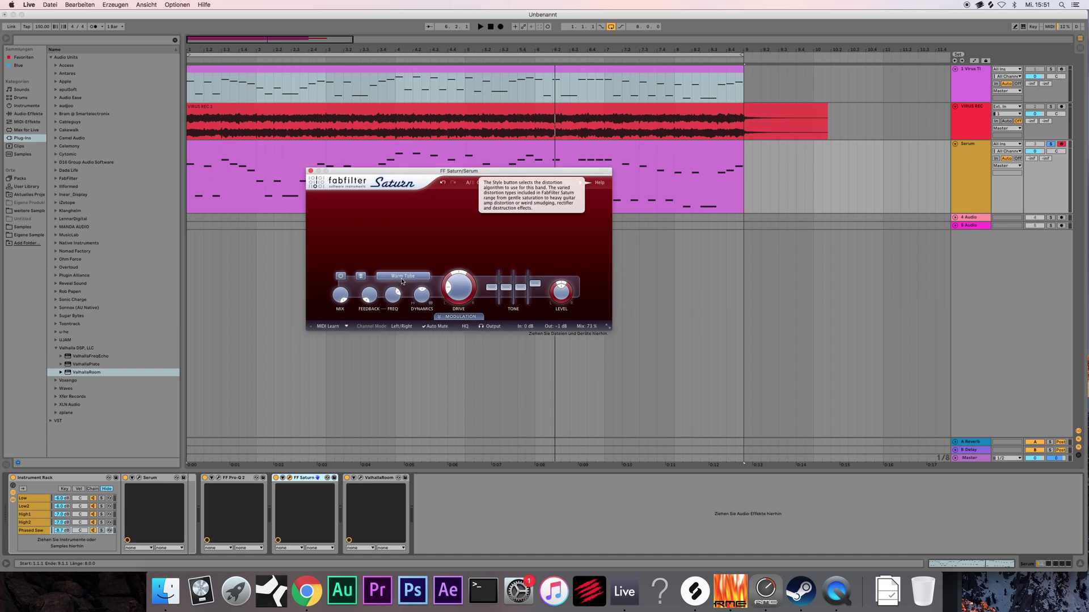
# - Solo the Virus TI track, inspect the character and distortion settings on the synth's FX 1 page, and close its window
pyautogui.click(974, 71)
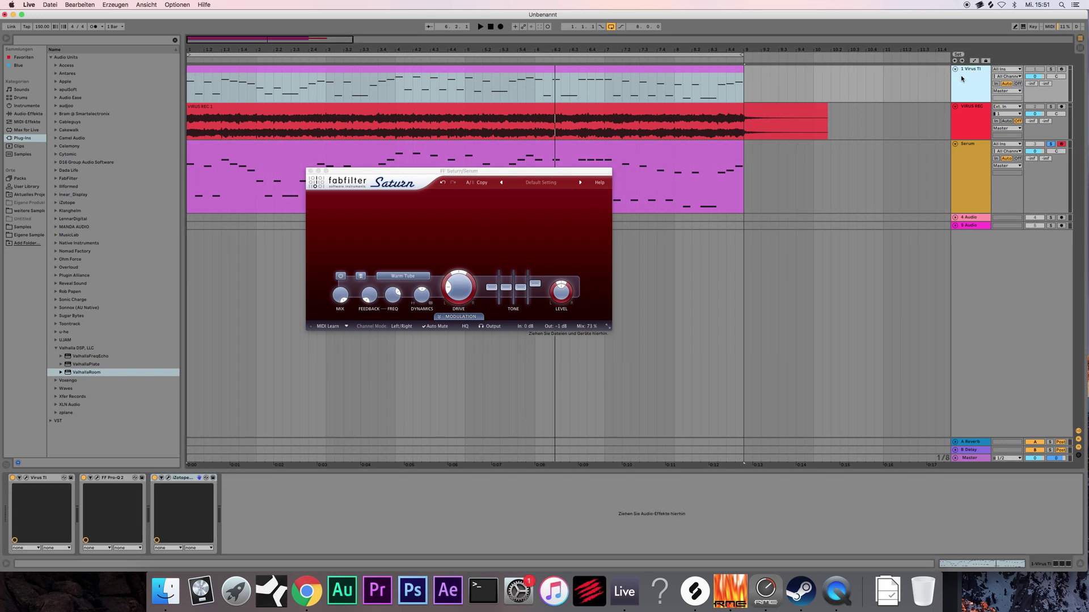
pyautogui.click(1050, 70)
pyautogui.click(979, 77)
pyautogui.click(26, 478)
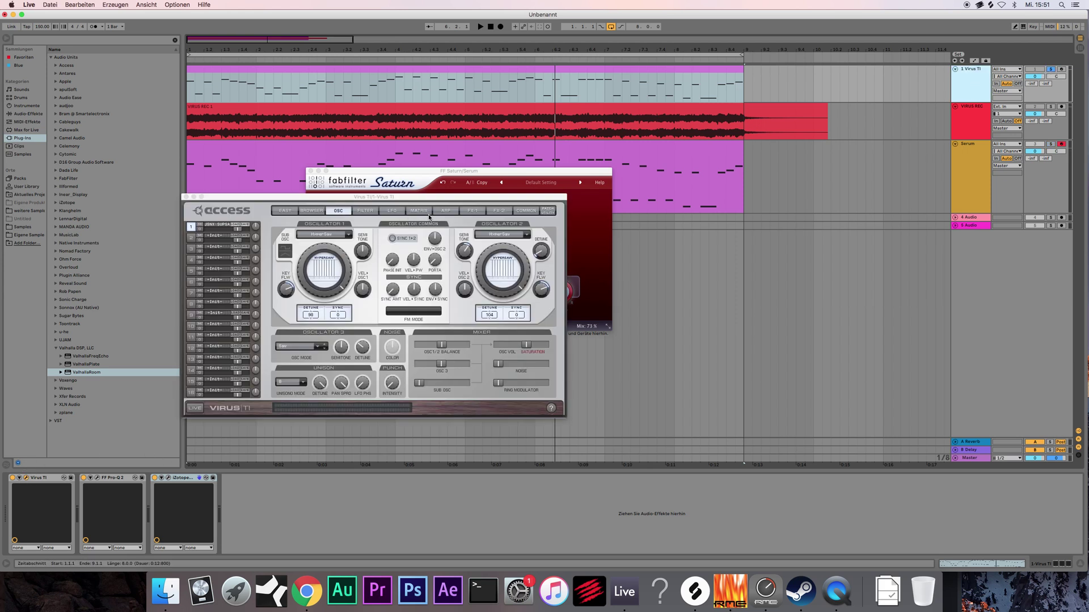
pyautogui.click(491, 212)
pyautogui.click(474, 212)
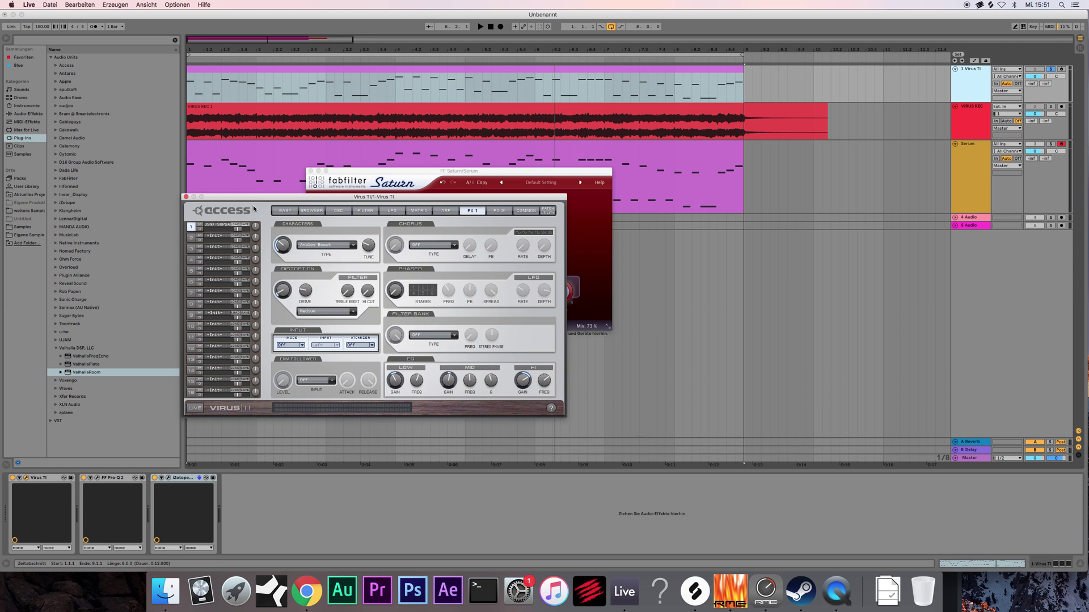
pyautogui.click(186, 197)
# - Return to the Serum track's device chain and inspect FF Saturn's drive, band level and output settings
pyautogui.click(904, 158)
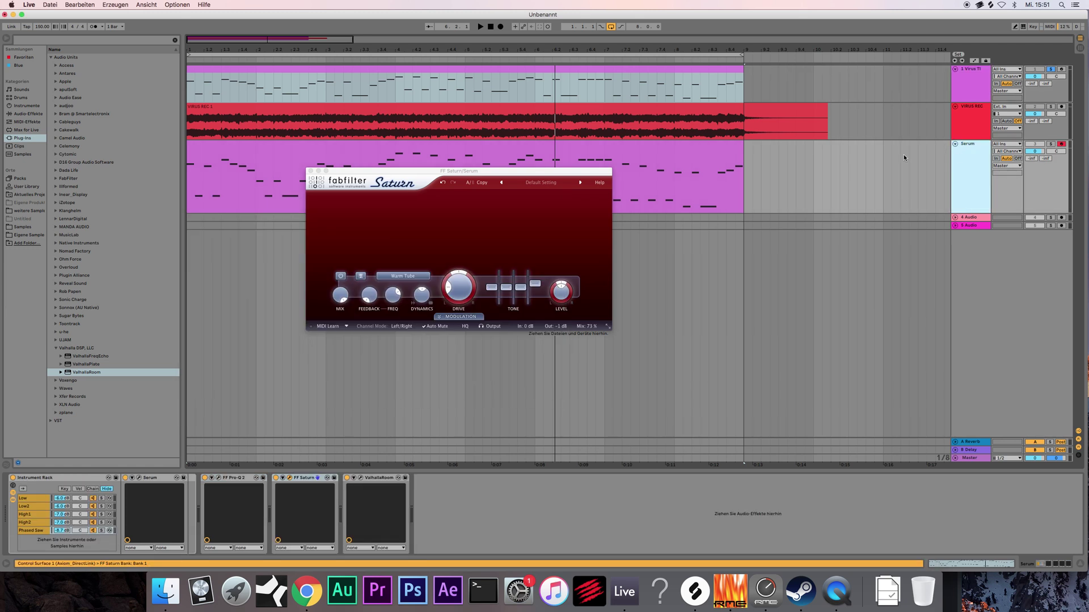
pyautogui.click(302, 479)
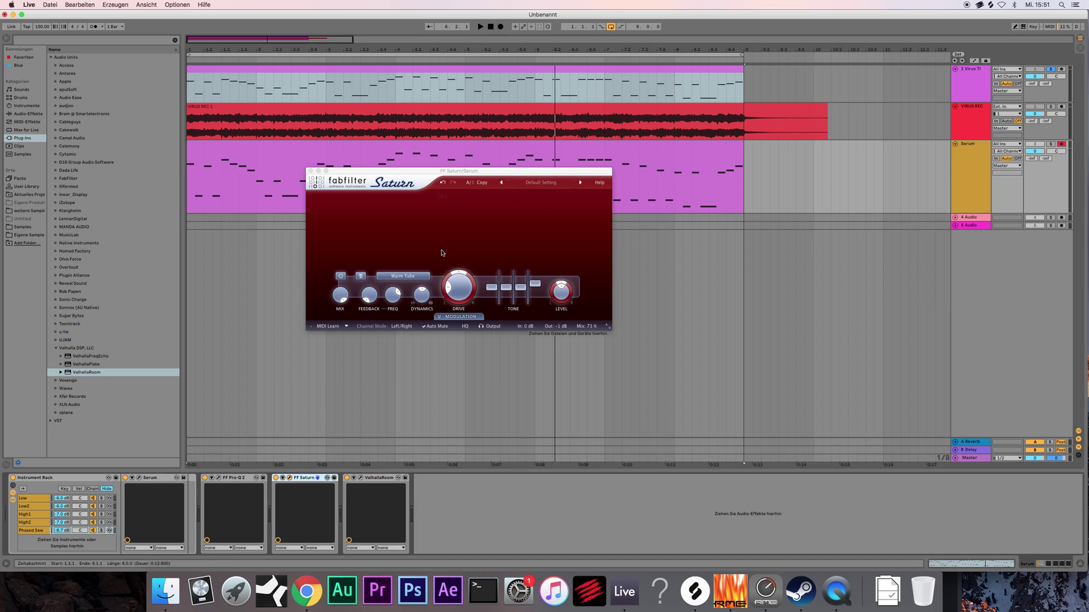
pyautogui.moveTo(459, 293)
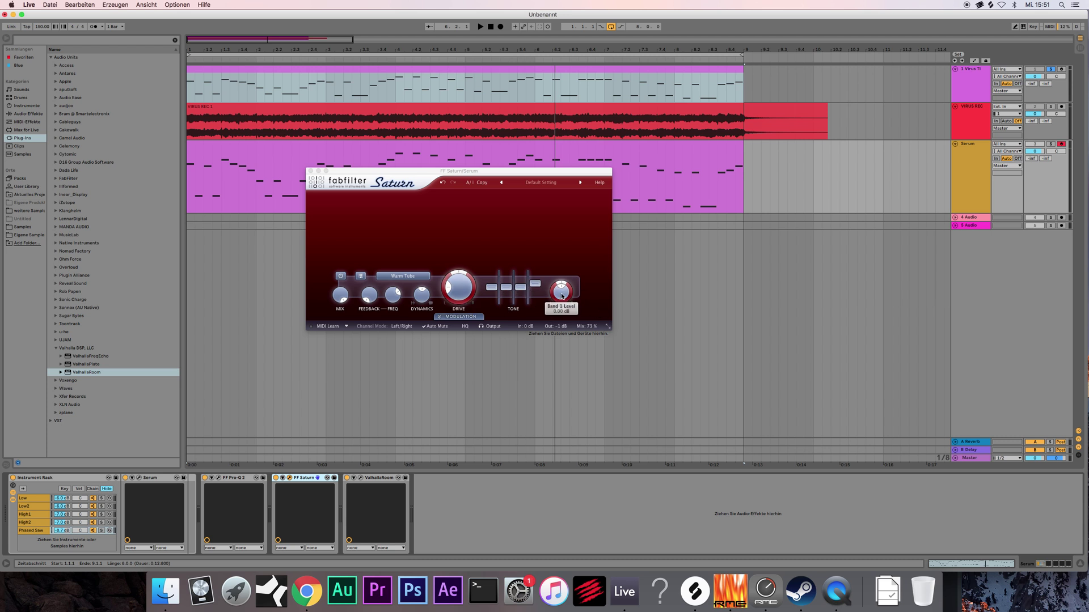
pyautogui.moveTo(589, 331)
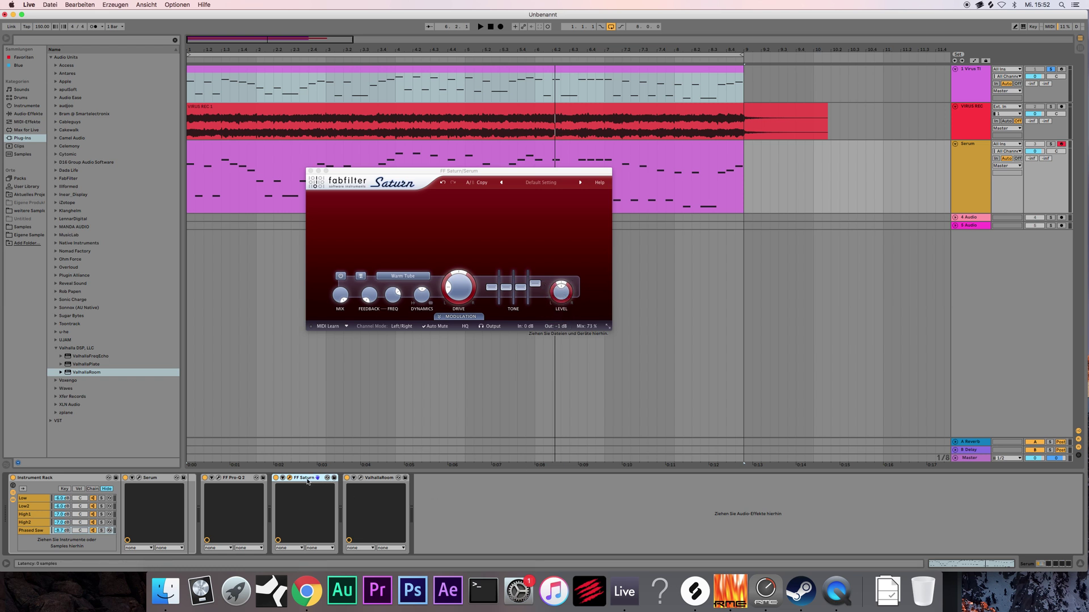
# - Play the arrangement with the Virus TI track still soloed while bypassing and re-enabling FF Saturn
pyautogui.press('space')
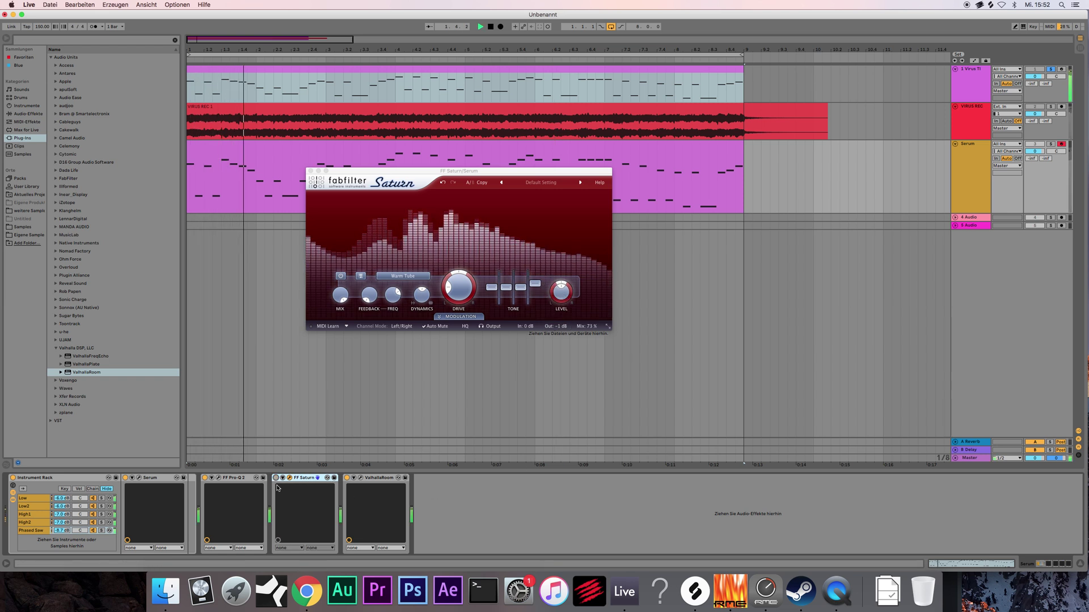
pyautogui.click(275, 478)
pyautogui.click(289, 478)
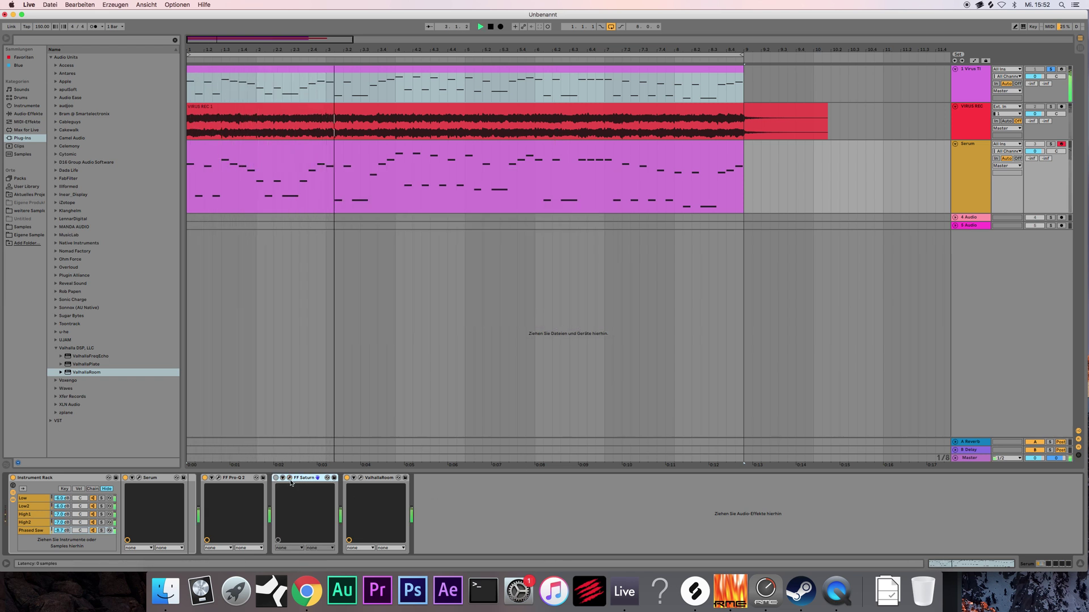
pyautogui.click(275, 478)
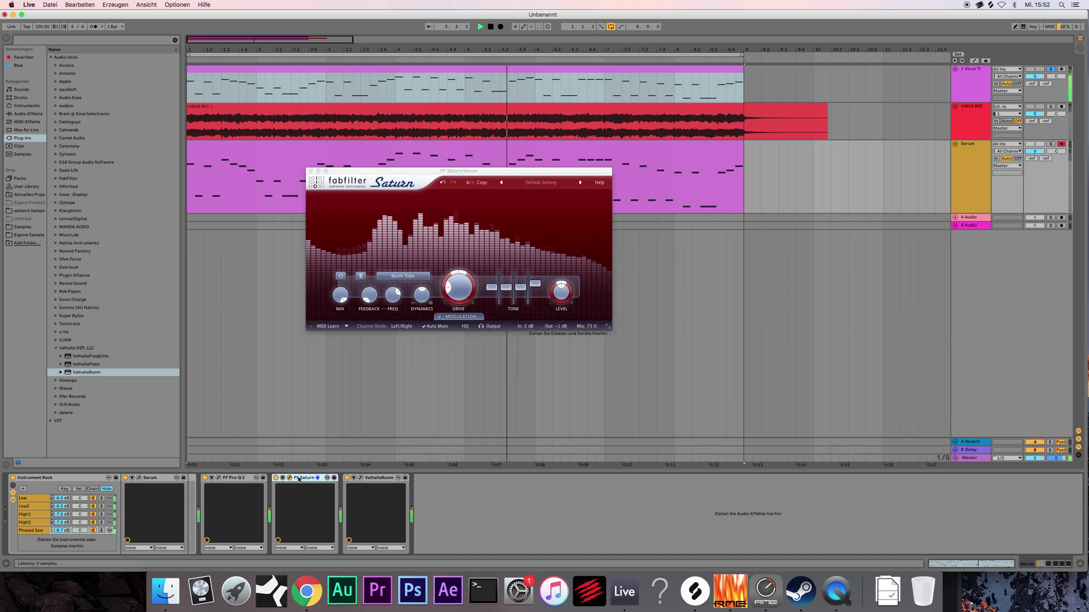
pyautogui.press('space')
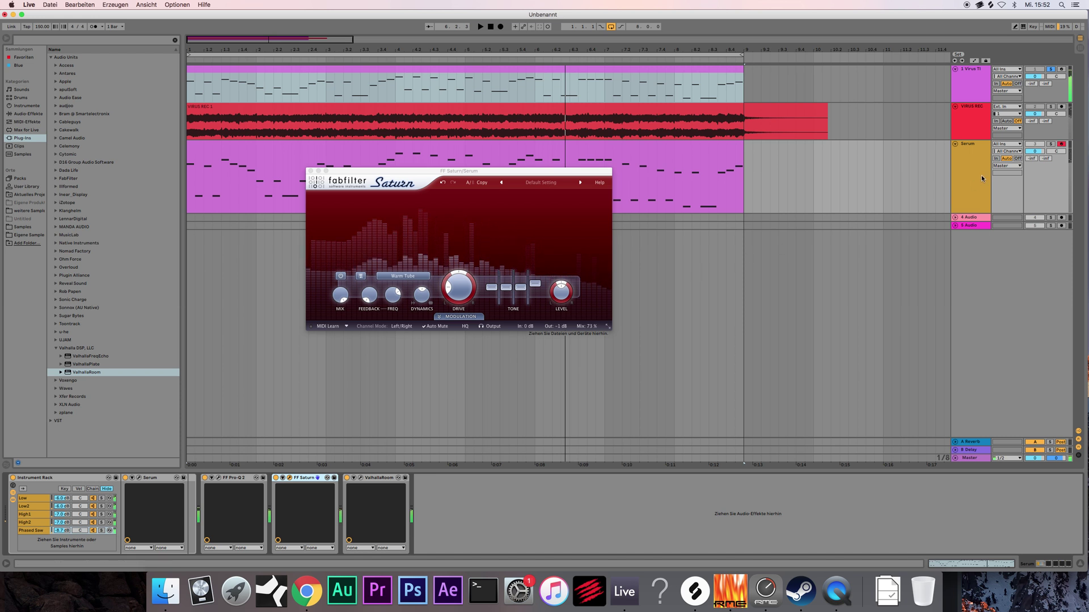
# - Close the FF Saturn window, solo the Serum track and play it with FF Saturn bypassed and re-enabled
pyautogui.click(969, 147)
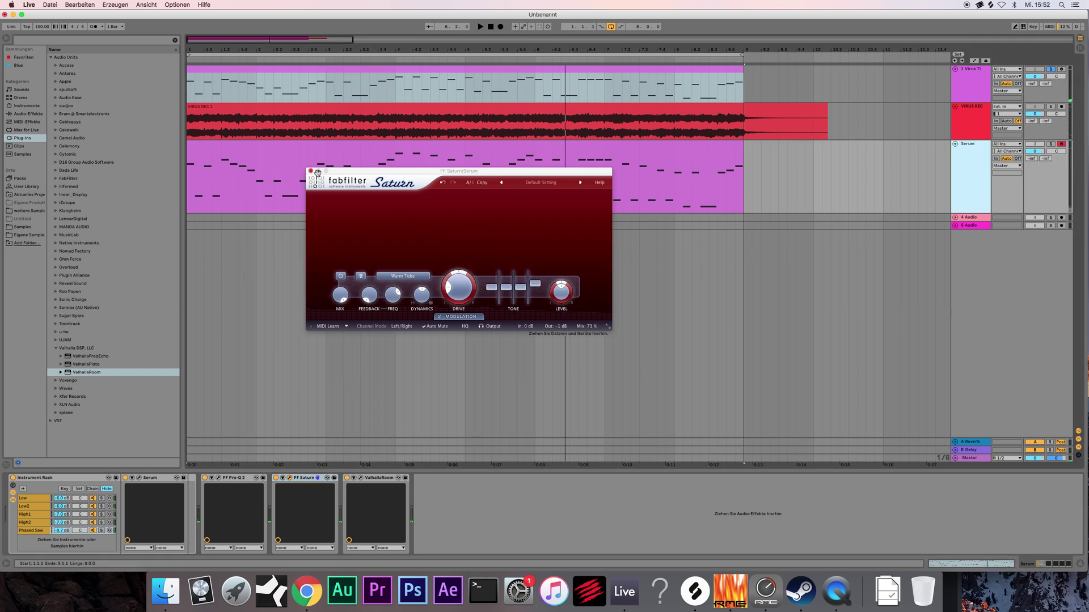
pyautogui.click(310, 170)
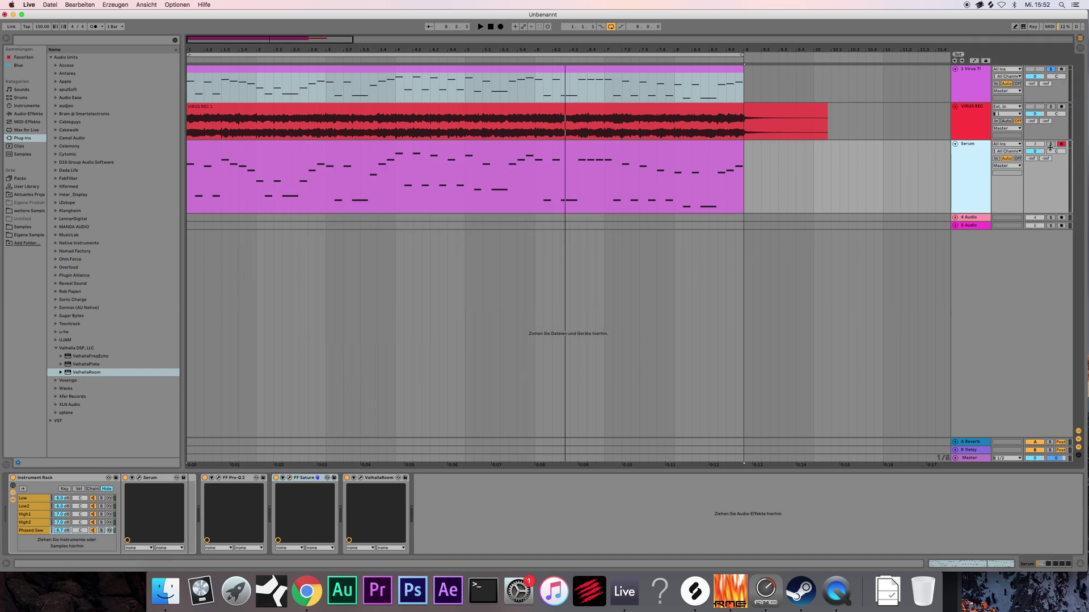
pyautogui.click(1050, 144)
pyautogui.press('space')
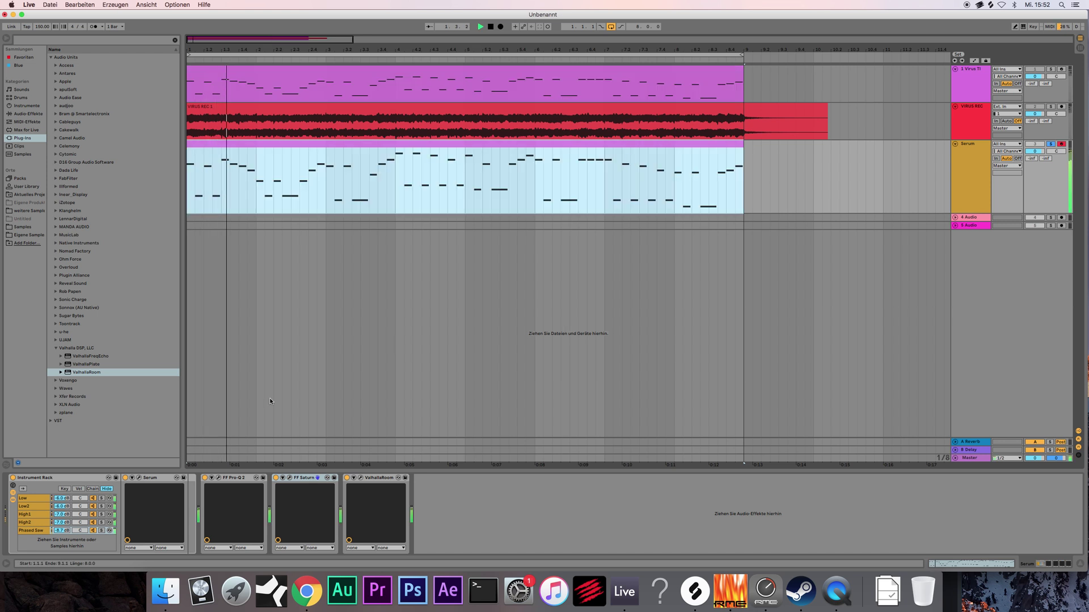
pyautogui.click(275, 478)
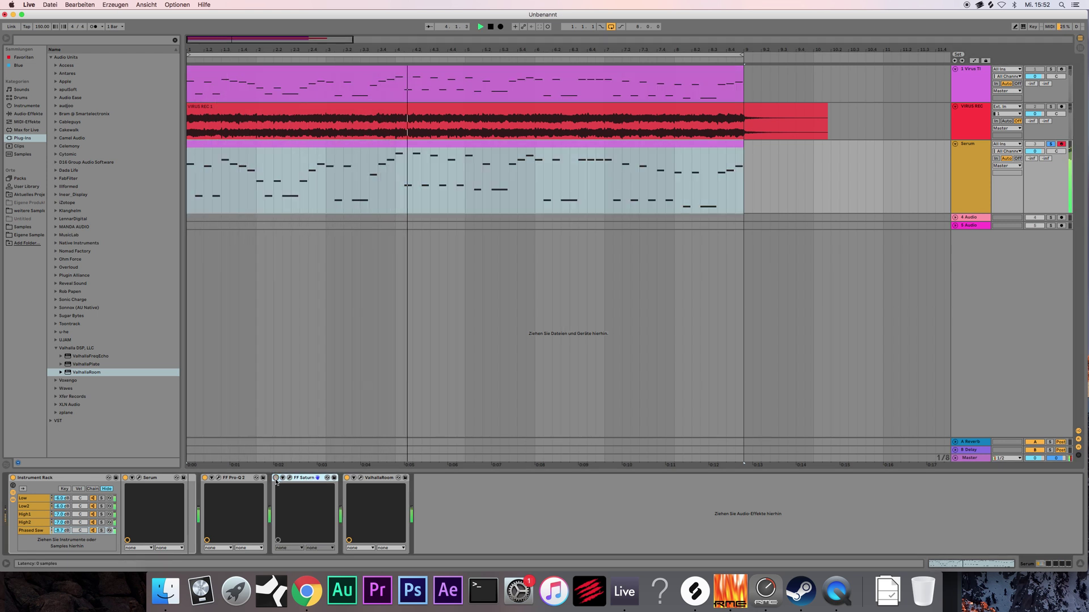
pyautogui.click(275, 478)
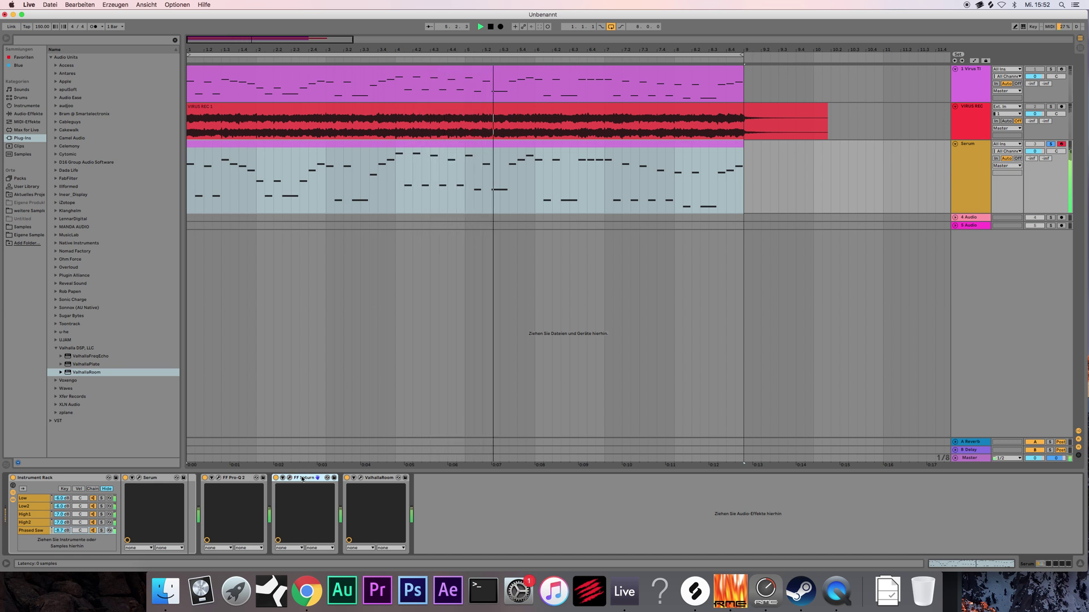
pyautogui.press('space')
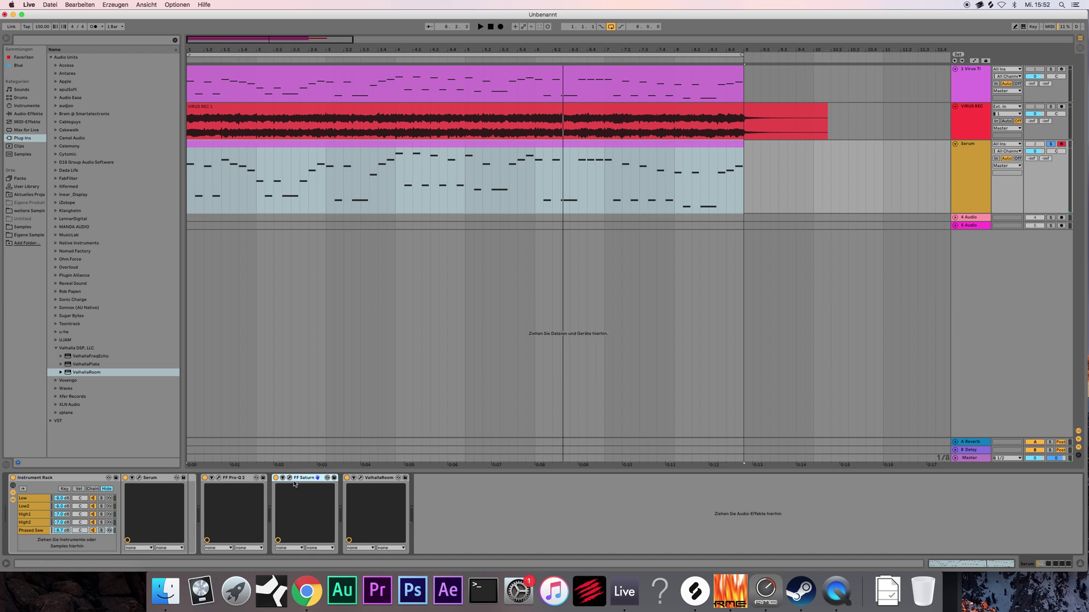
# - Open ValhallaRoom on the Serum track, inspect its reverb mode, mix and decay settings, and close its window
pyautogui.click(360, 478)
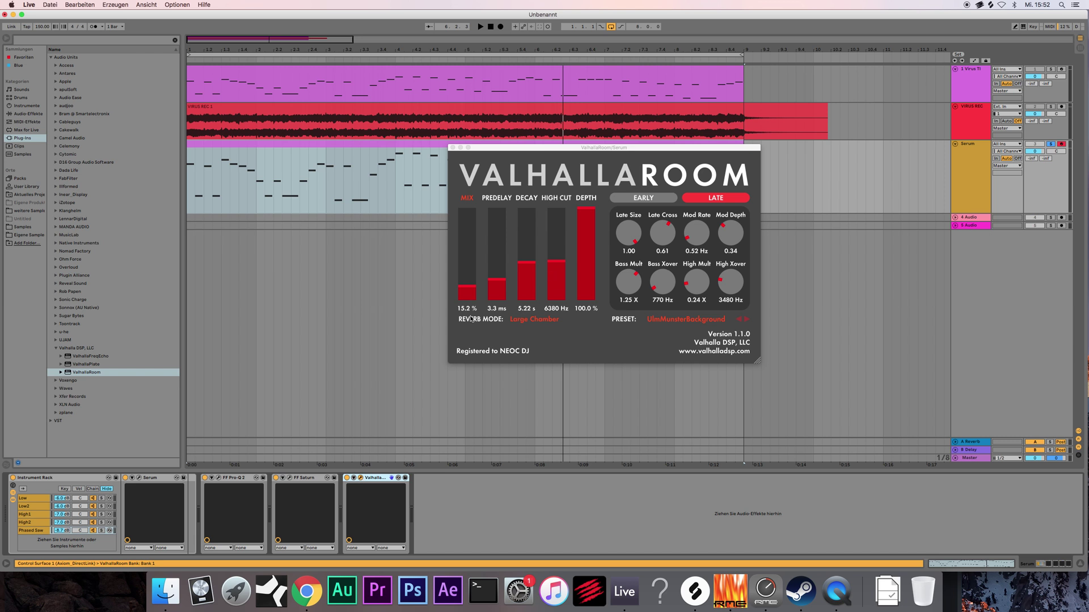
pyautogui.click(453, 148)
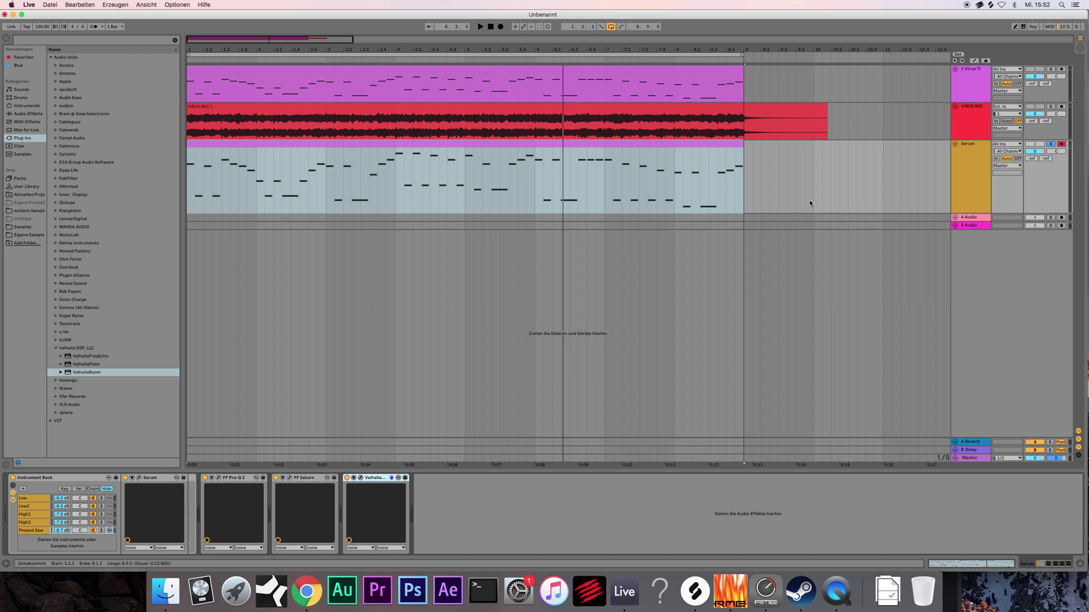
pyautogui.click(967, 160)
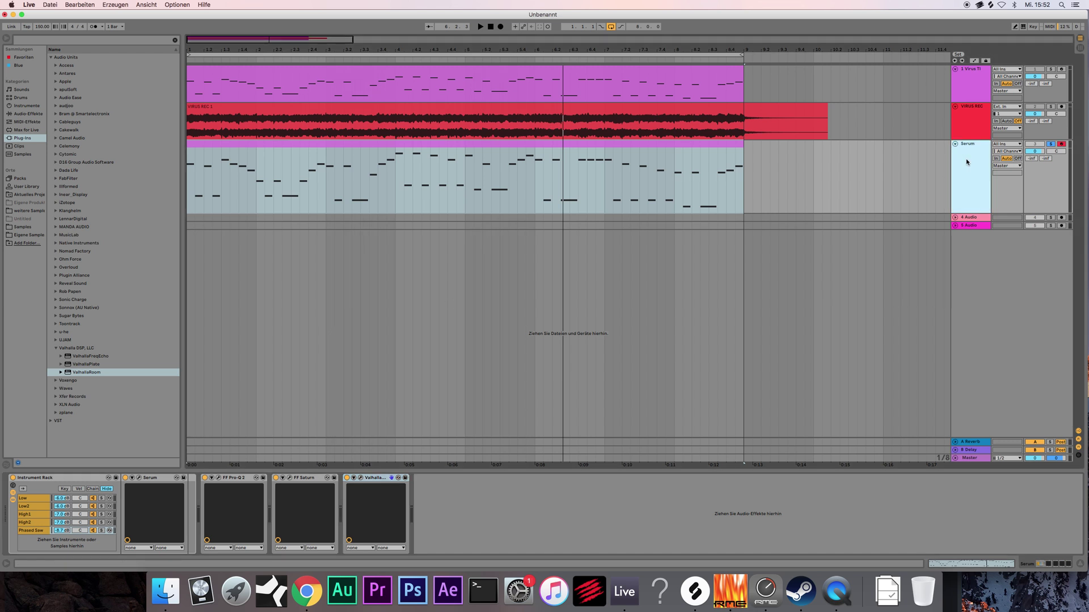
# - Check the VIRUS REC and Virus TI device chains, and open the Serum track's MIDI clip in the note editor
pyautogui.click(971, 130)
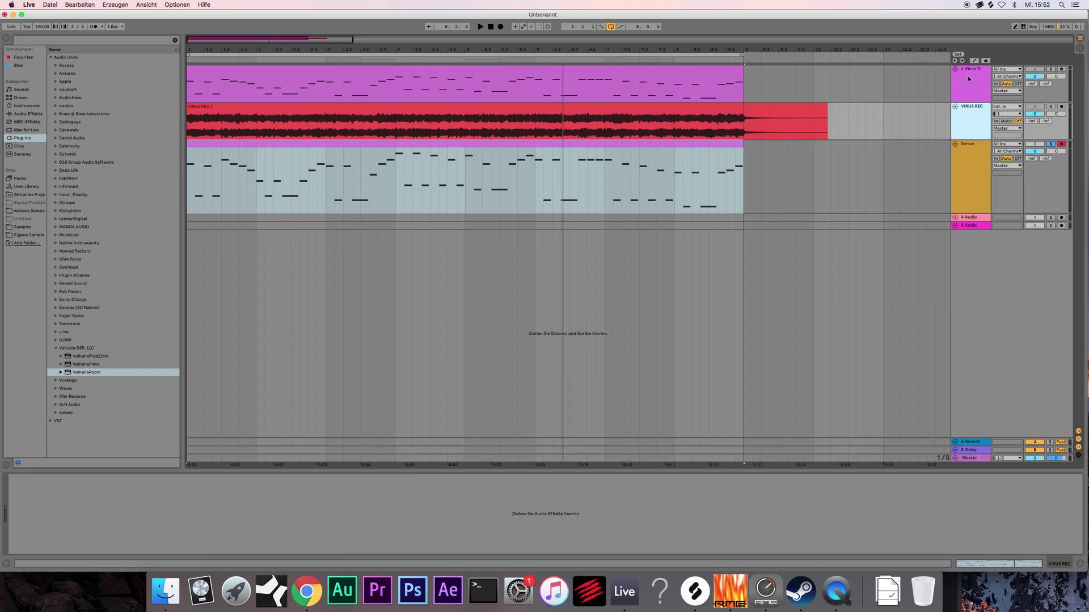
pyautogui.click(969, 69)
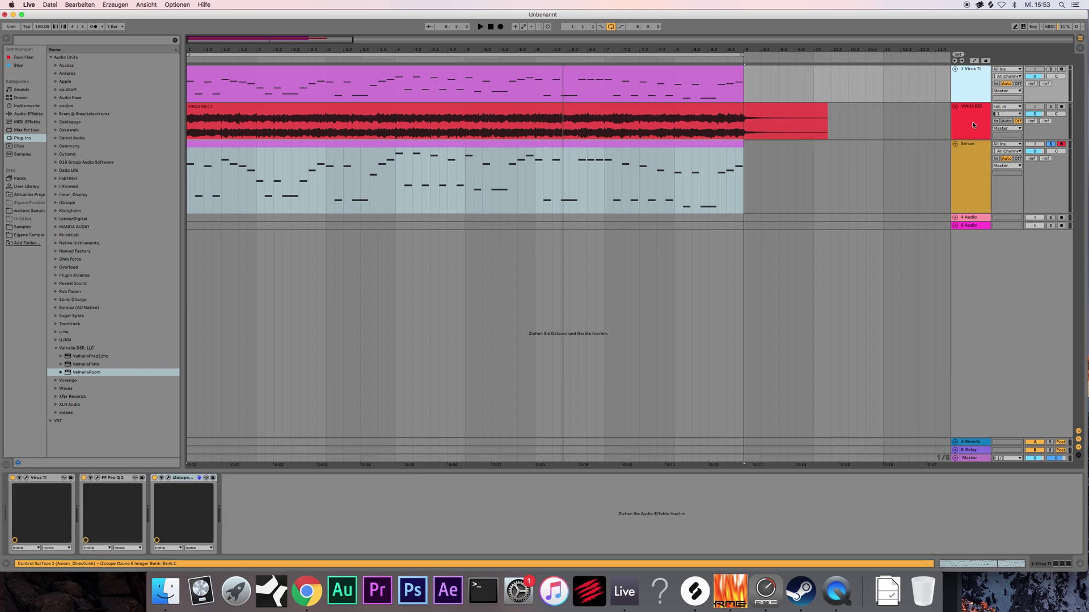
pyautogui.click(970, 153)
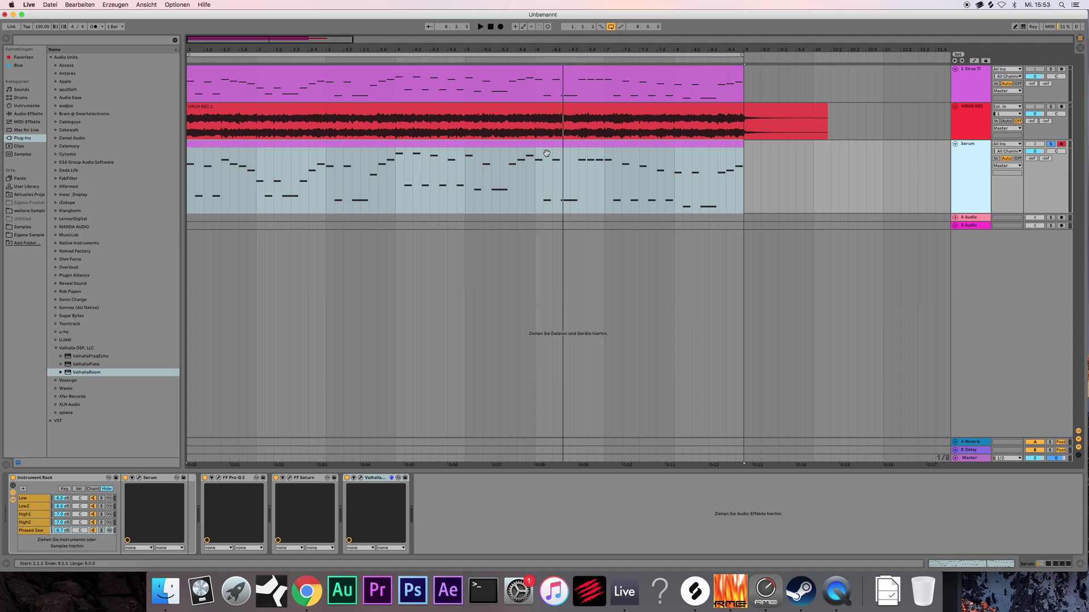
pyautogui.doubleClick(546, 153)
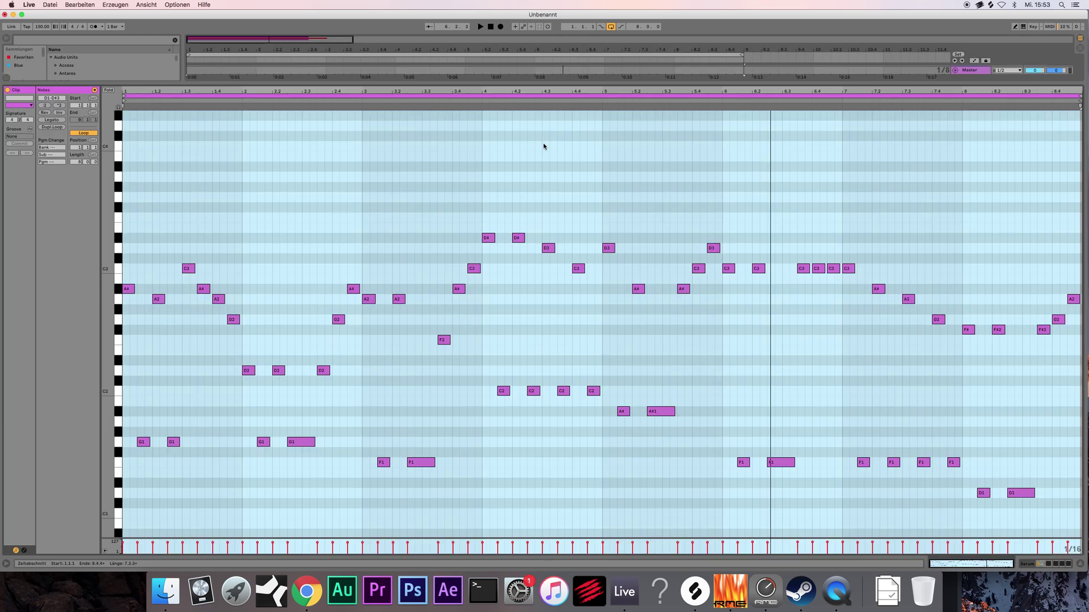
# - Examine the notes of the Serum track's MIDI clip, including the low octaves, in the note editor and return to the arrangement
pyautogui.click(483, 334)
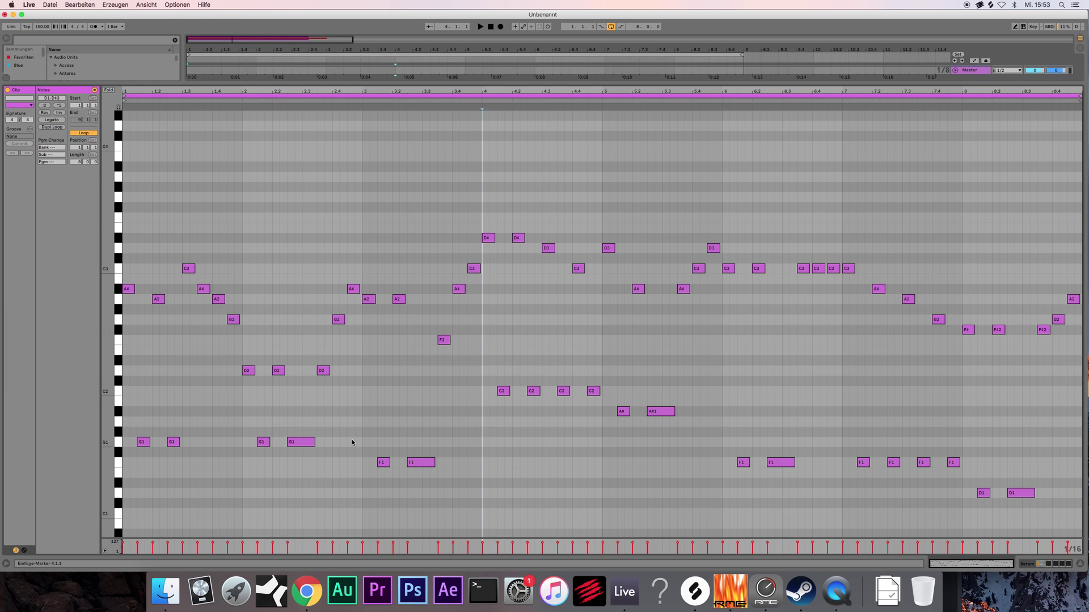
pyautogui.scroll(-4, 351, 439)
pyautogui.scroll(2, 447, 383)
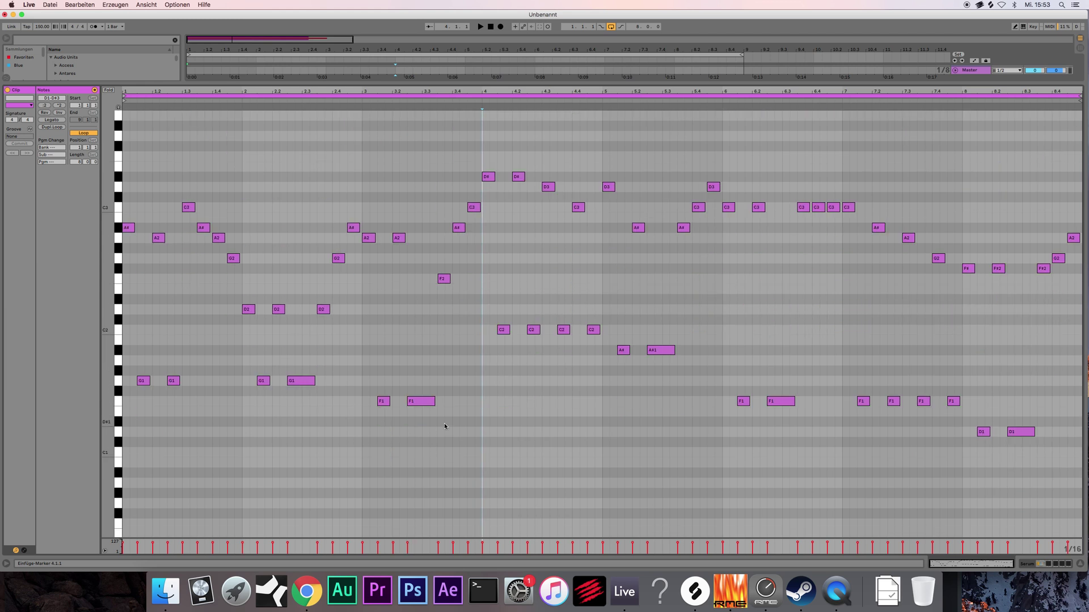
pyautogui.click(1080, 567)
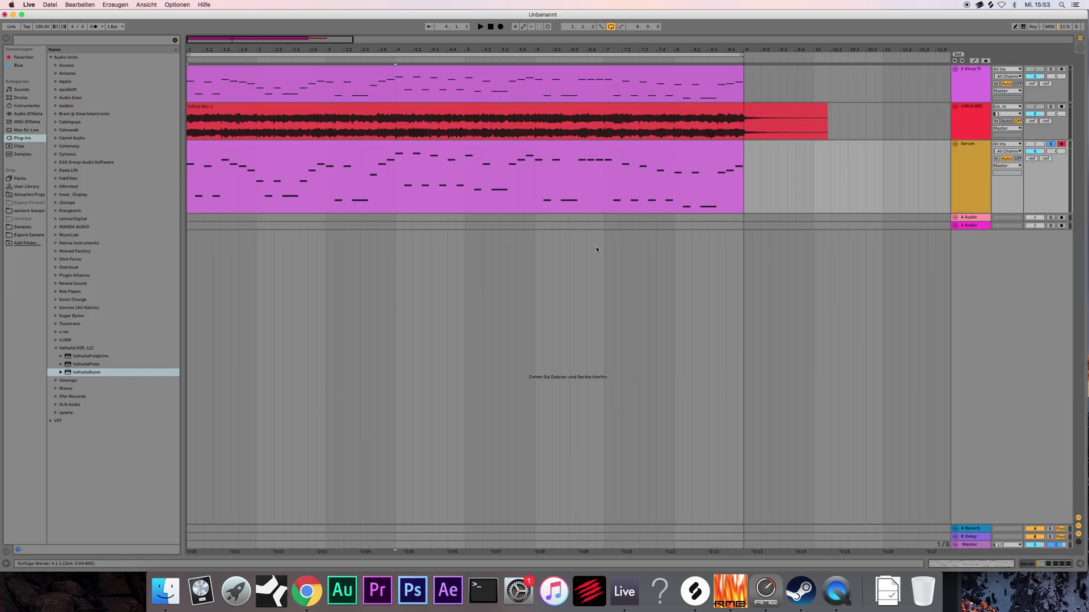
pyautogui.doubleClick(587, 193)
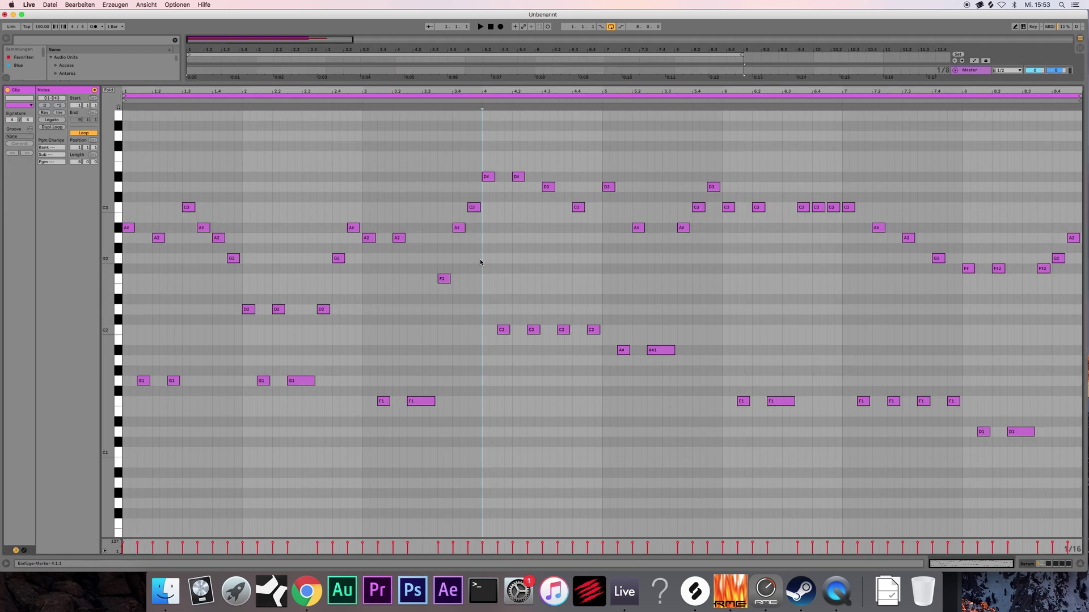
pyautogui.click(1079, 564)
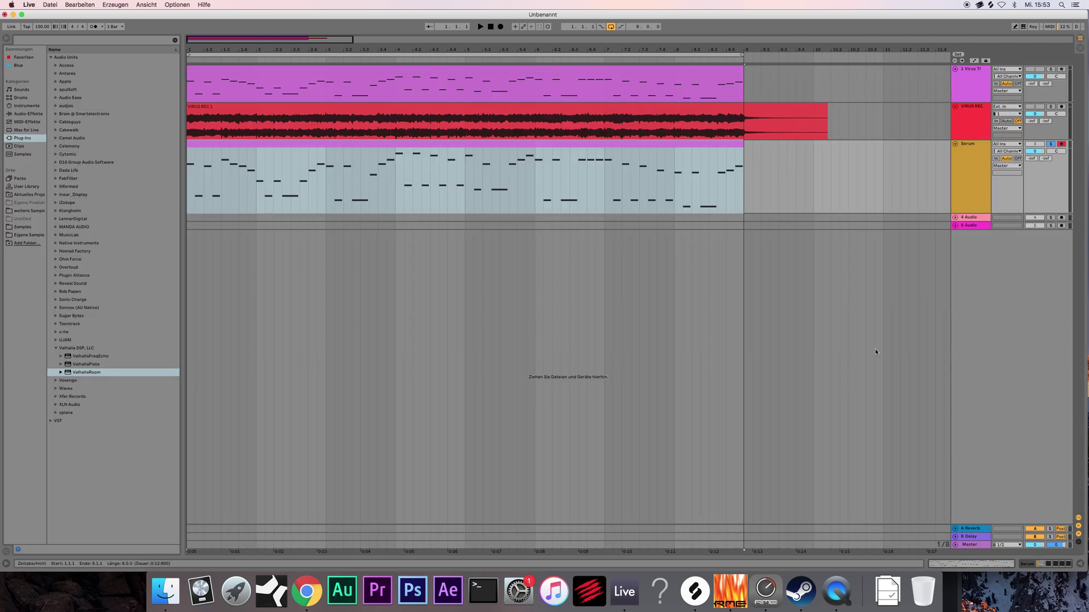
pyautogui.click(714, 154)
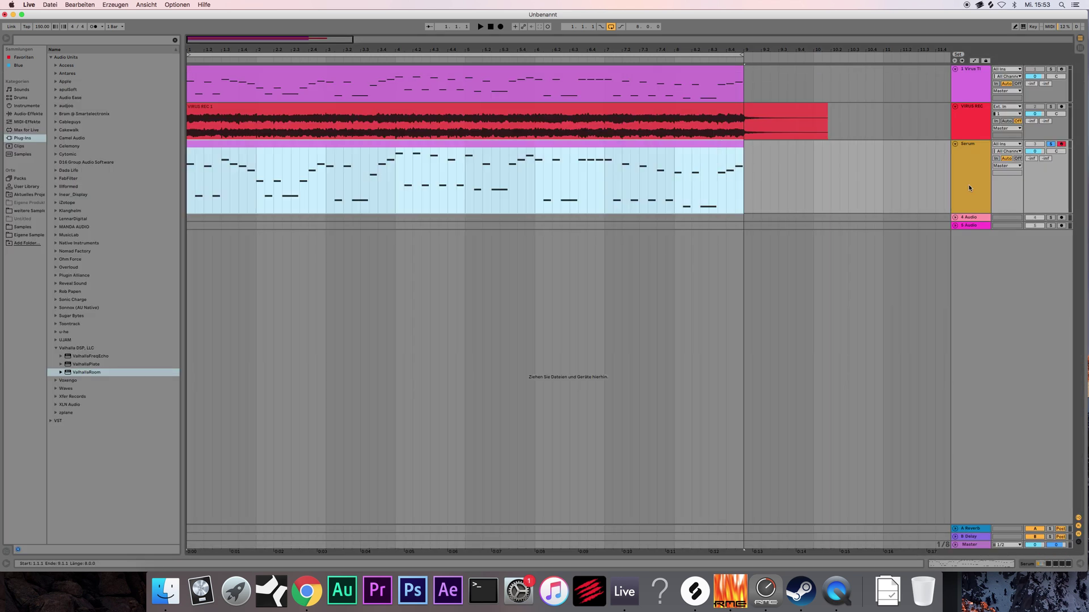
# - Review the device chains of the Serum and Virus TI tracks
pyautogui.doubleClick(973, 151)
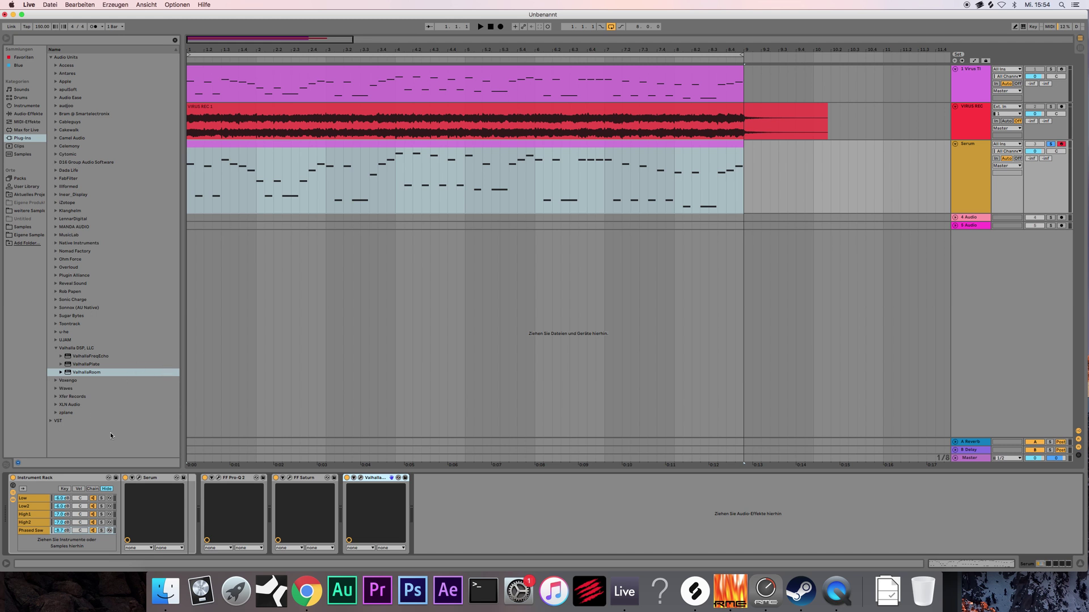
pyautogui.click(70, 476)
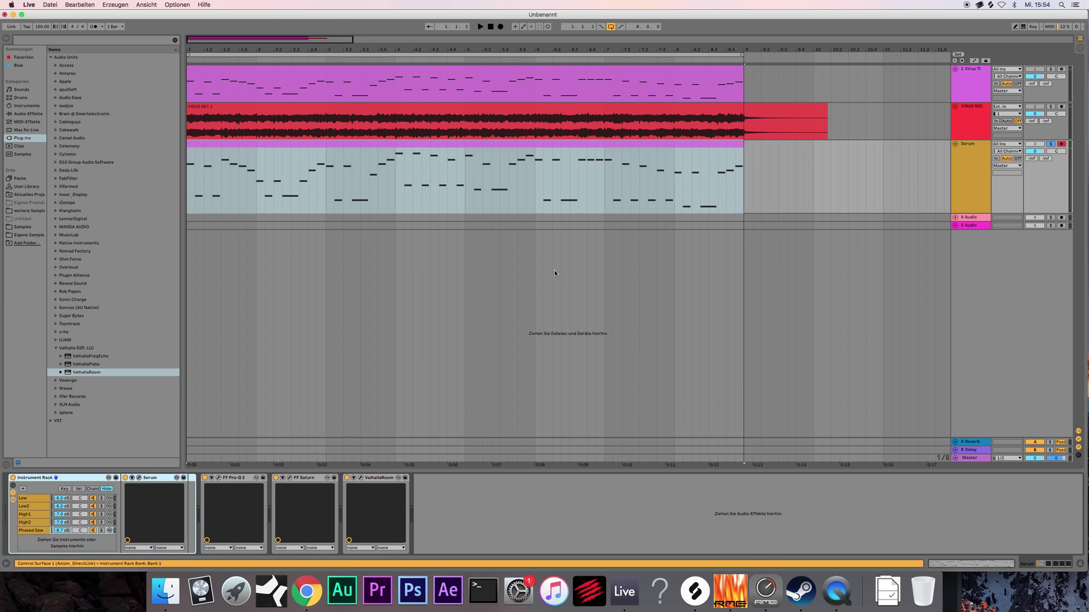
pyautogui.click(972, 72)
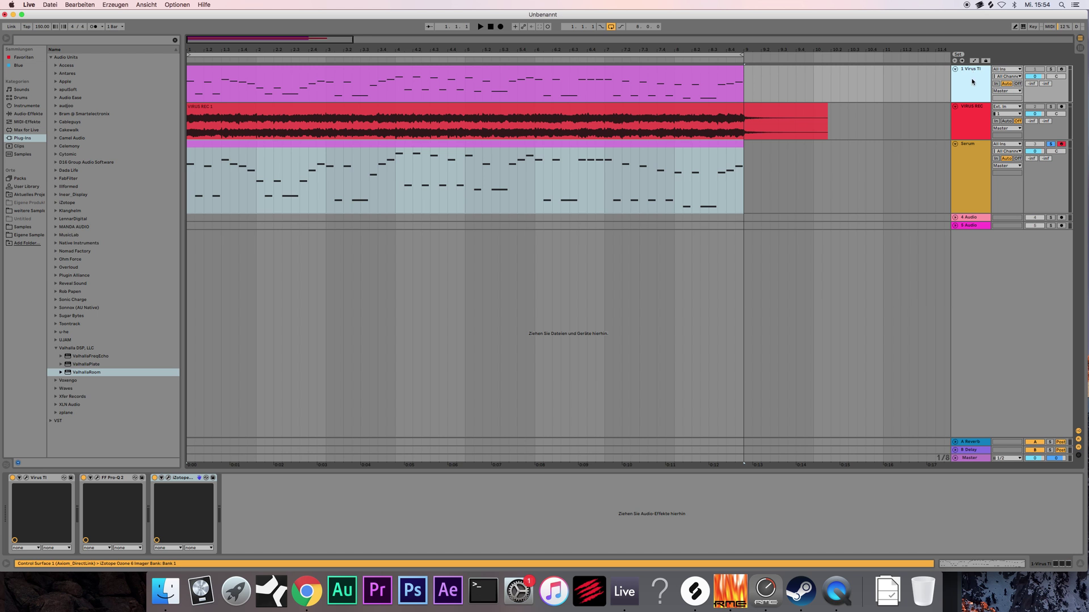
# - Insert a new MIDI track below the Serum track and name it Euphoric
pyautogui.click(763, 207)
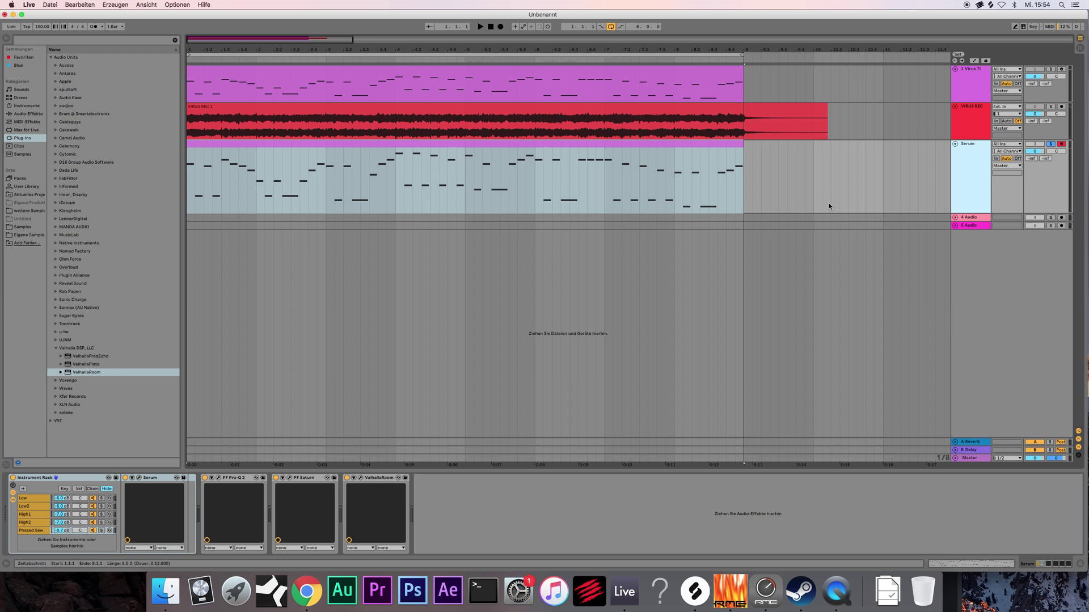
pyautogui.press('super+shift+t')
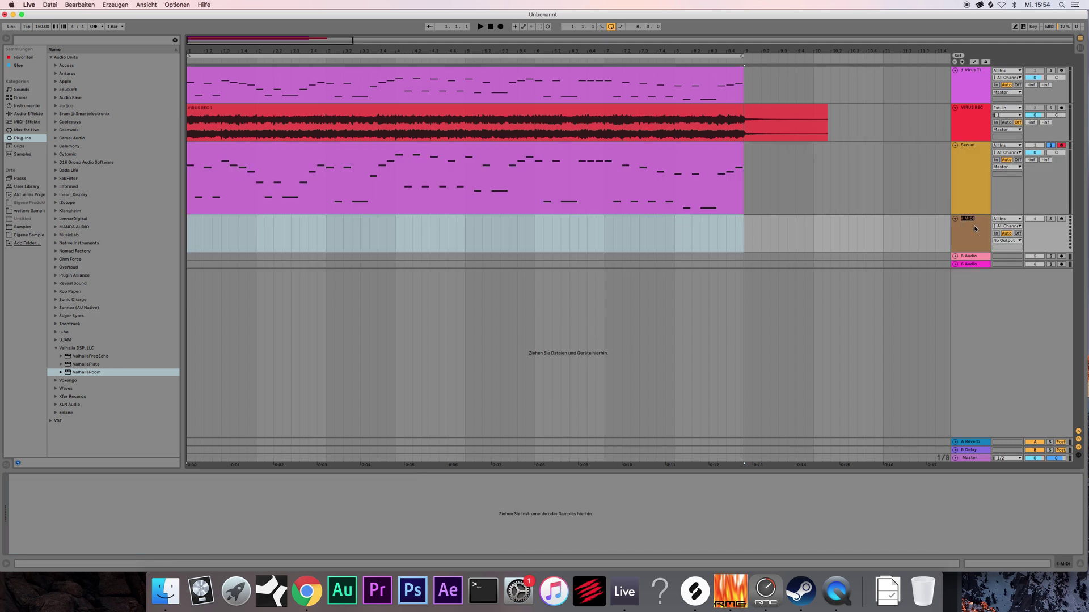
pyautogui.press('super+r')
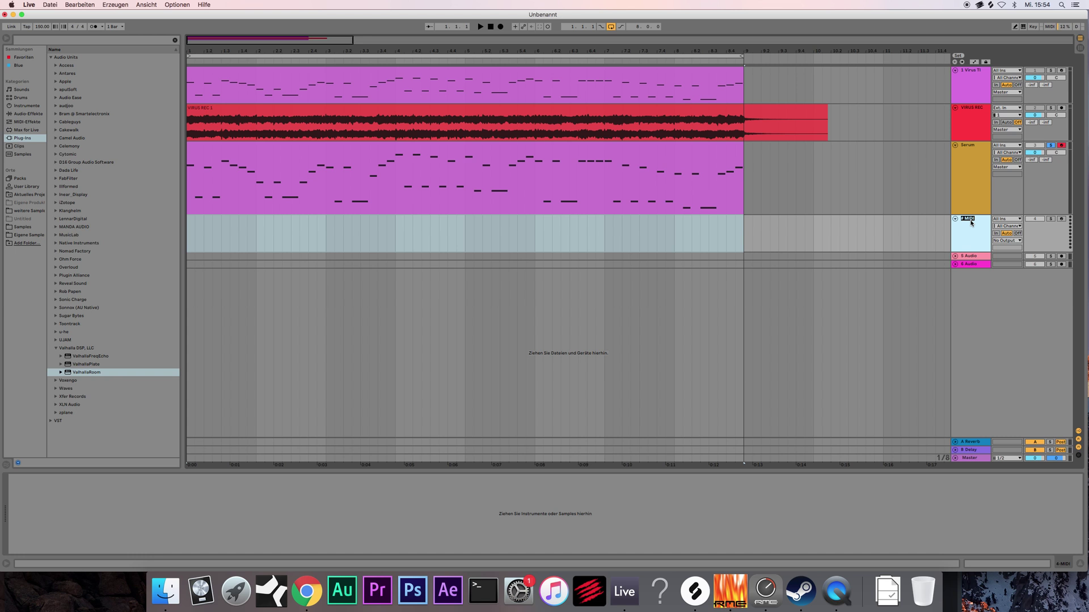
pyautogui.write('Euphoric')
pyautogui.press('Return')
# - Copy the Serum track's MIDI clip to the same position on the Euphoric track and solo that track
pyautogui.click(706, 154)
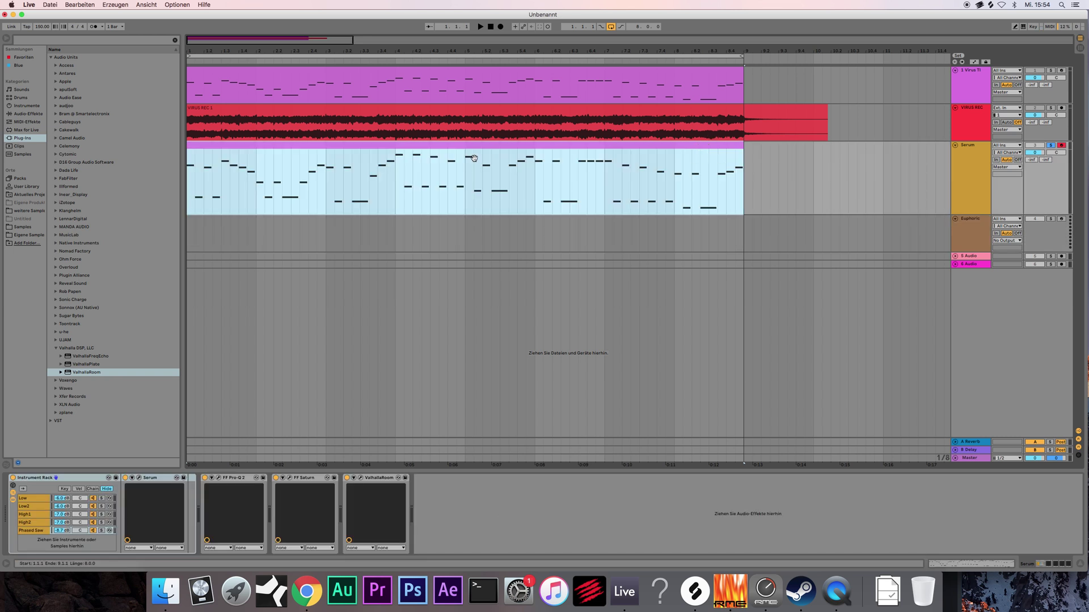
pyautogui.moveTo(462, 146); pyautogui.dragTo(453, 229)
pyautogui.click(973, 222)
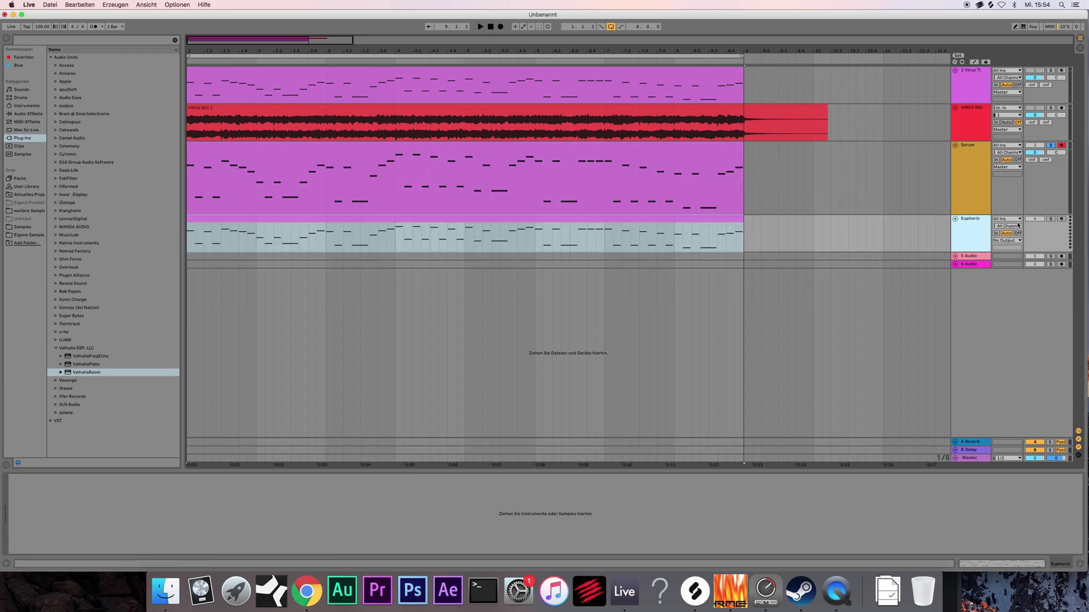
pyautogui.click(1048, 221)
# - Load the LennarDigital Sylenth1 instrument onto the Euphoric track
pyautogui.click(973, 221)
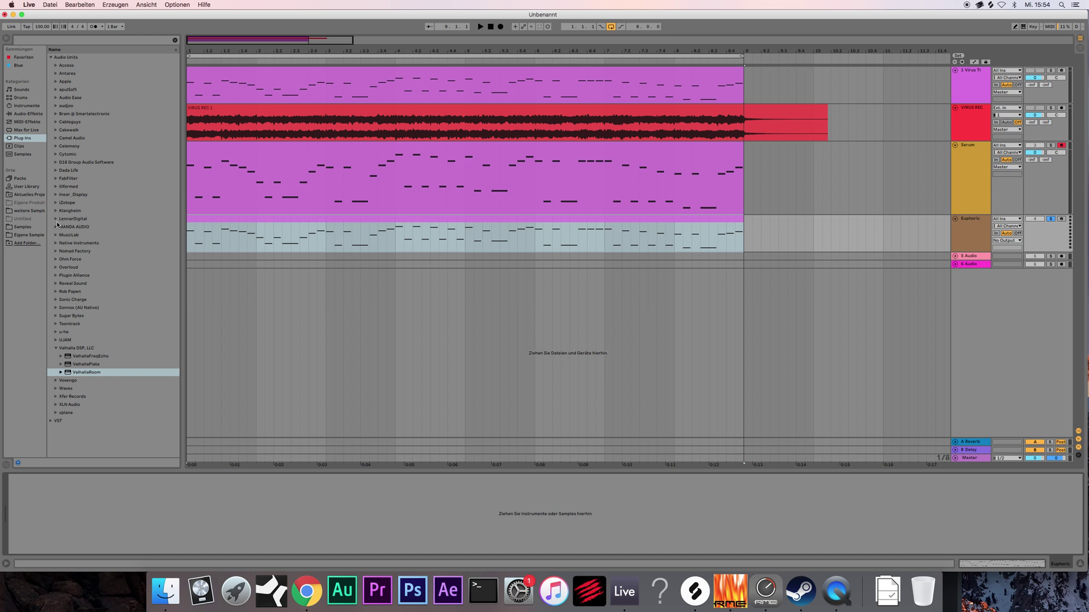
pyautogui.click(65, 222)
pyautogui.moveTo(80, 227); pyautogui.dragTo(217, 242)
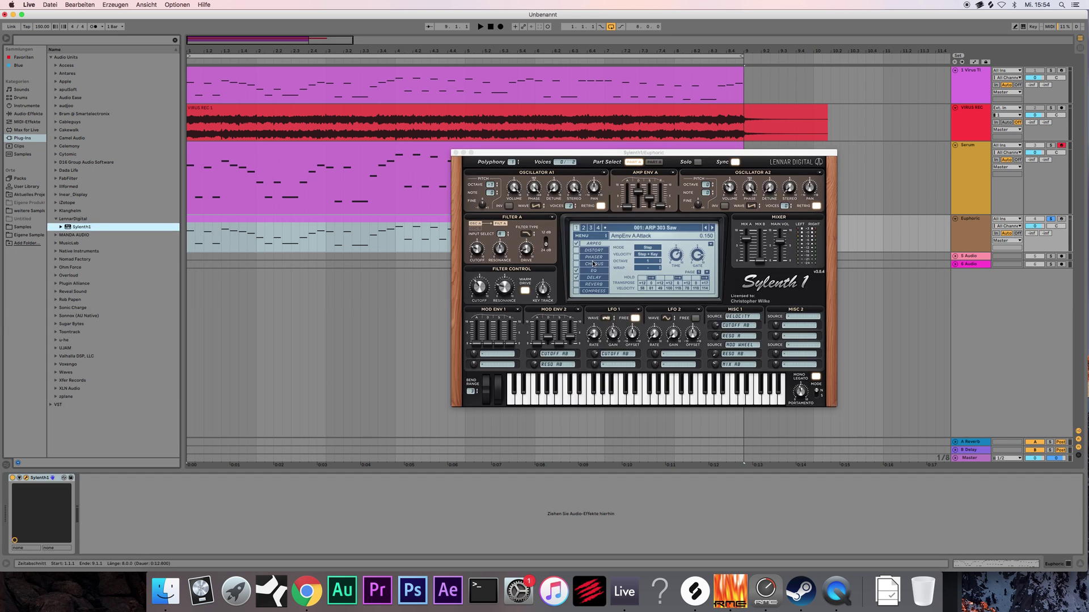
# - Bring up the Serum track's device chain for reference and move the Sylenth1 window clear of the Serum clip
pyautogui.click(969, 225)
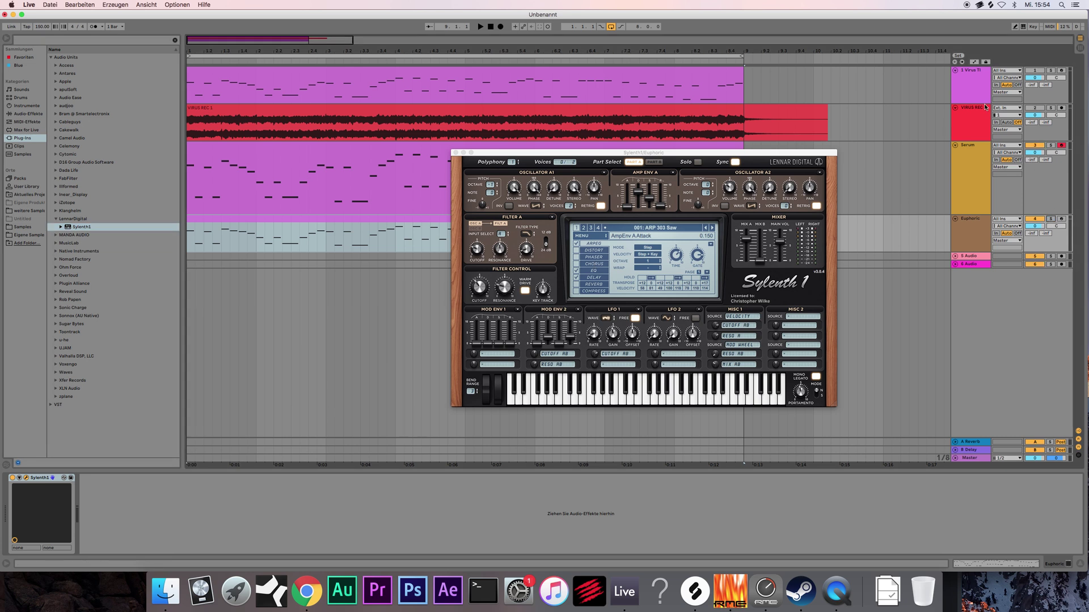
pyautogui.keyDown('shift'); pyautogui.click(969, 191); pyautogui.keyUp('shift')
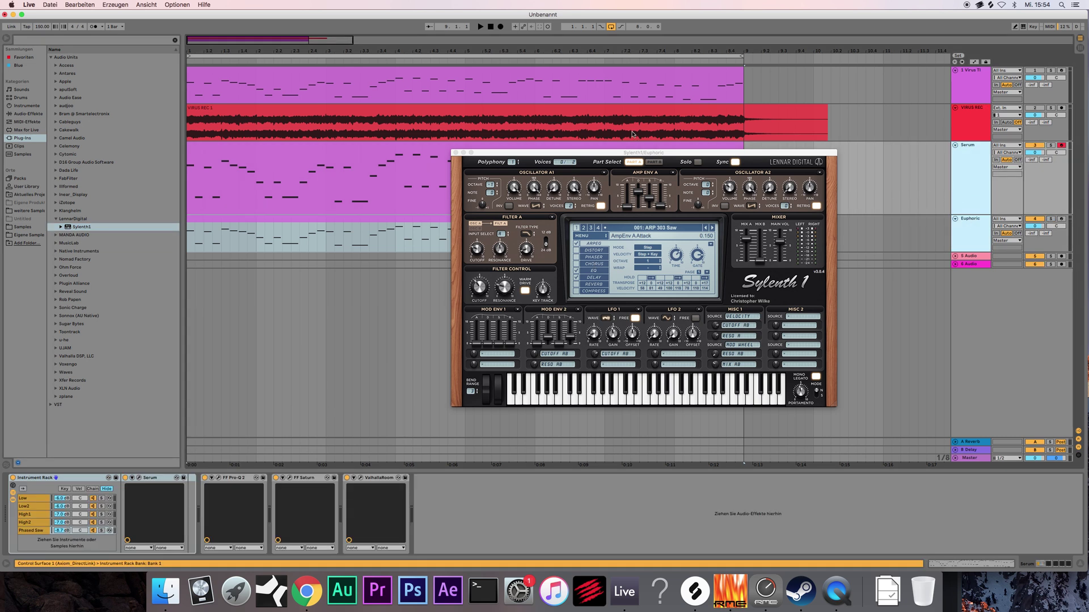
pyautogui.moveTo(560, 152); pyautogui.dragTo(568, 179)
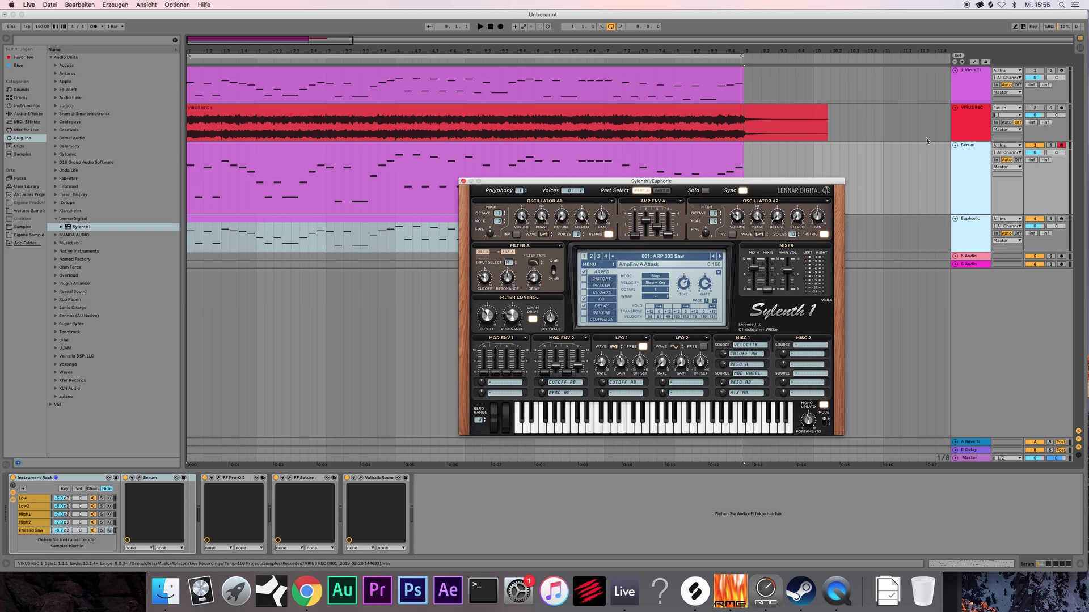
pyautogui.click(972, 151)
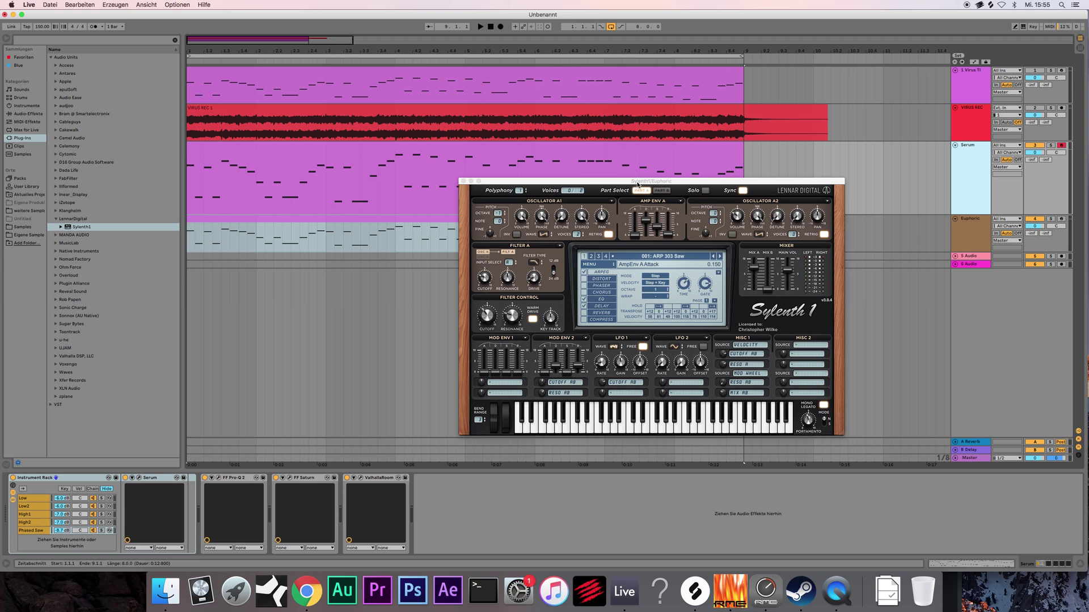
pyautogui.moveTo(635, 182); pyautogui.dragTo(635, 215)
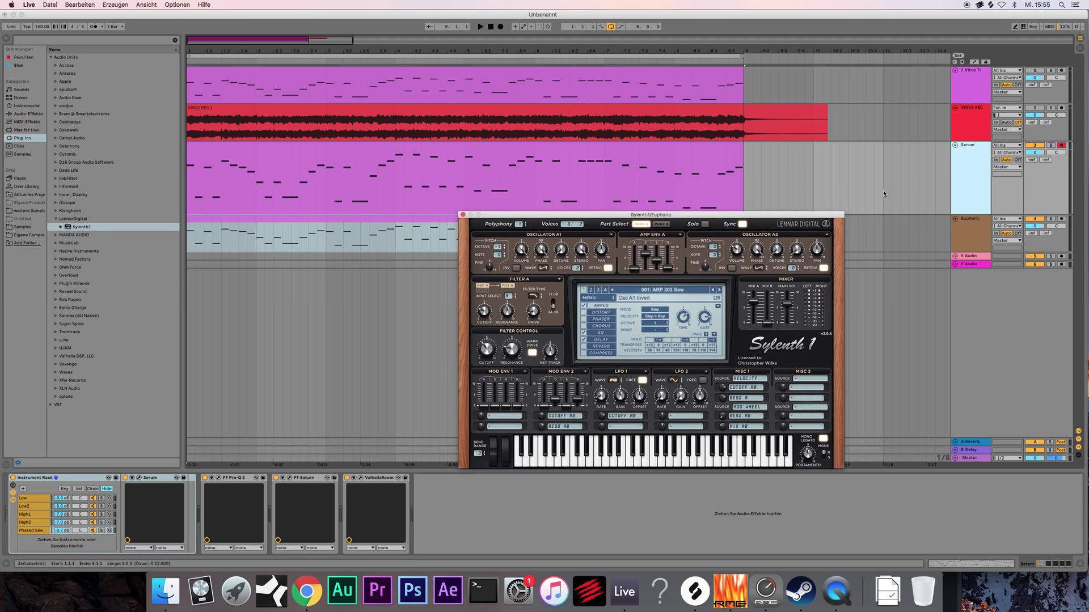
pyautogui.moveTo(515, 214); pyautogui.dragTo(429, 240)
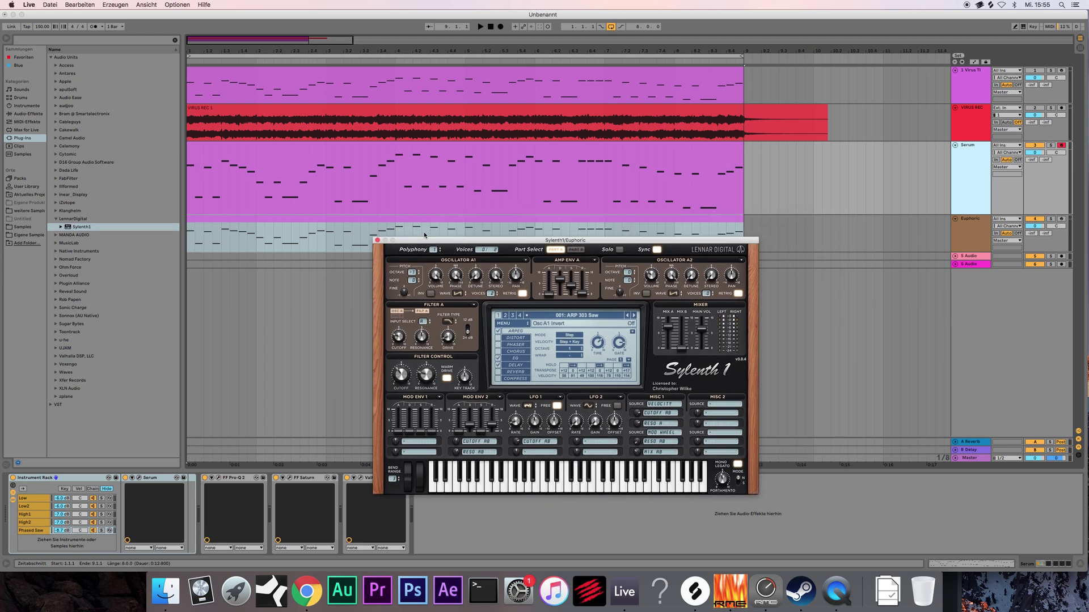
# - Select the Euphoric track again, solo it and shift the Sylenth1 window below its clip
pyautogui.click(447, 223)
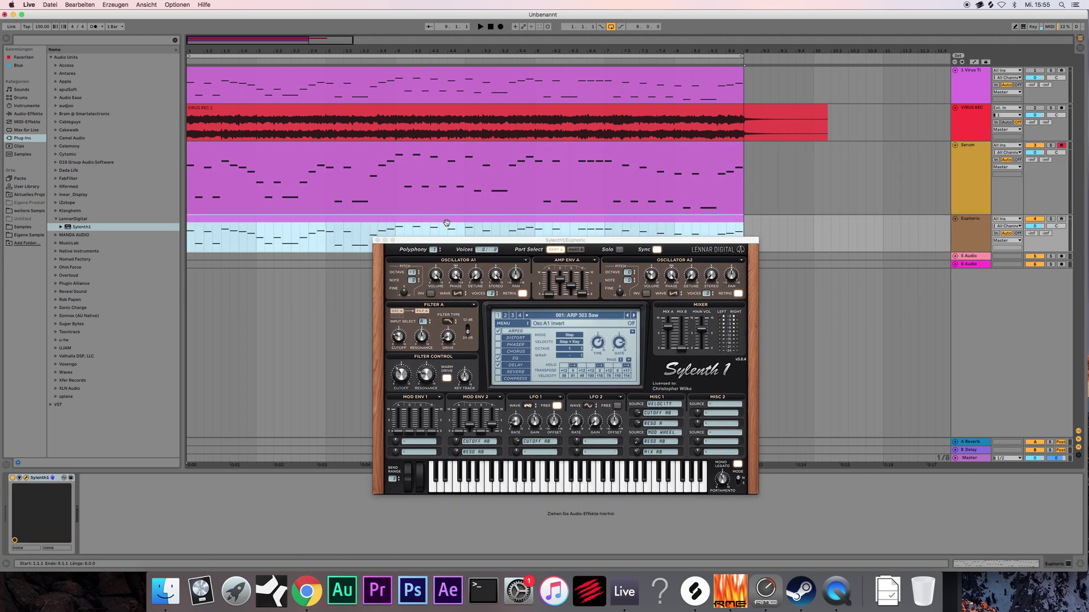
pyautogui.click(967, 223)
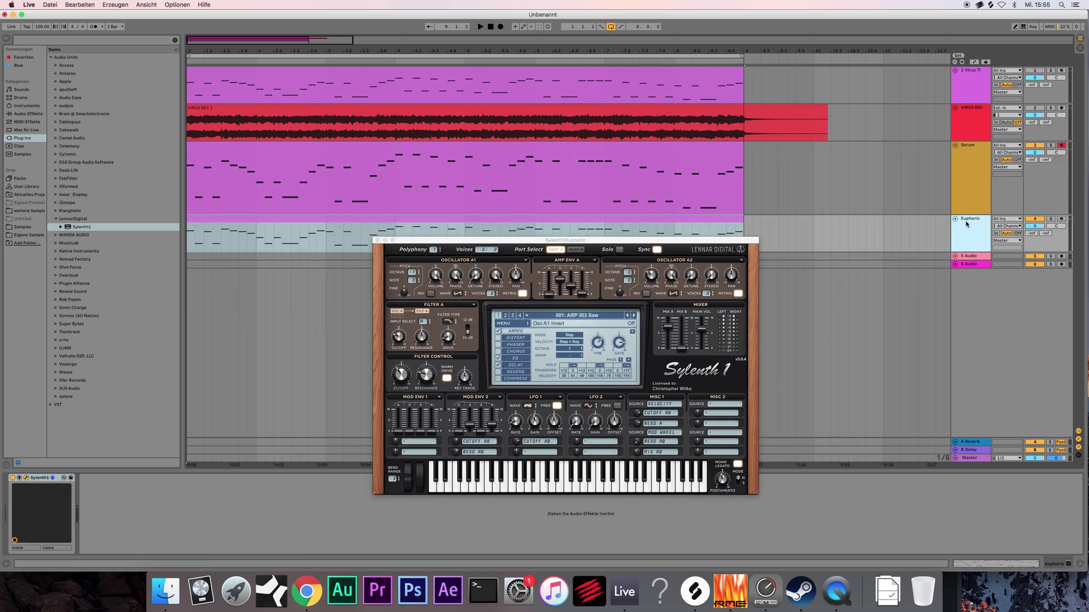
pyautogui.click(1051, 221)
pyautogui.moveTo(627, 239); pyautogui.dragTo(633, 251)
# - Insert a blank Init preset in Sylenth1 in place of ARP 303 Saw and play it briefly
pyautogui.click(527, 335)
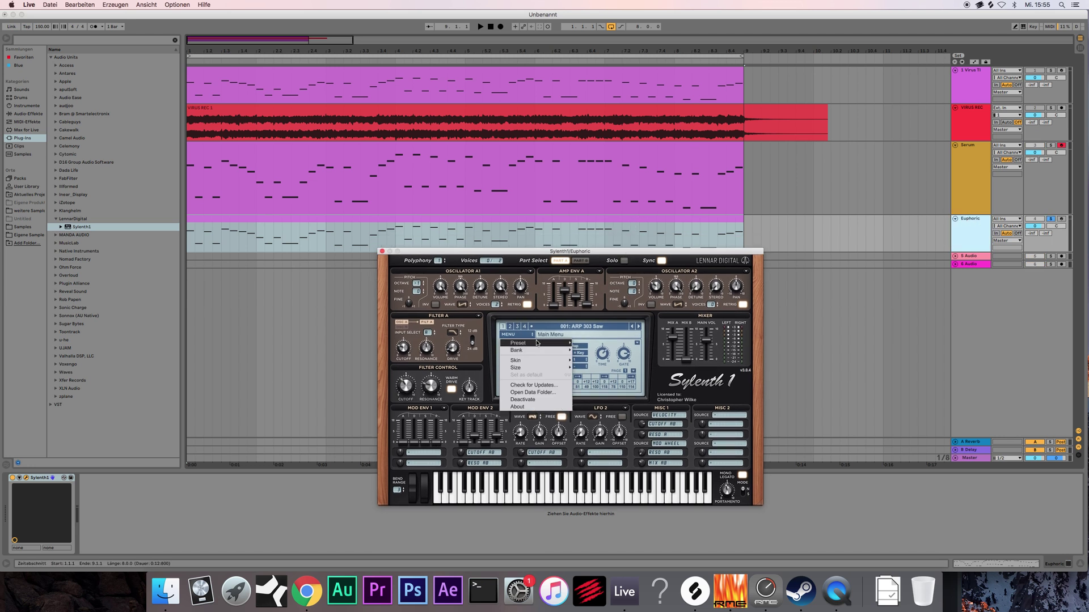
pyautogui.moveTo(537, 342)
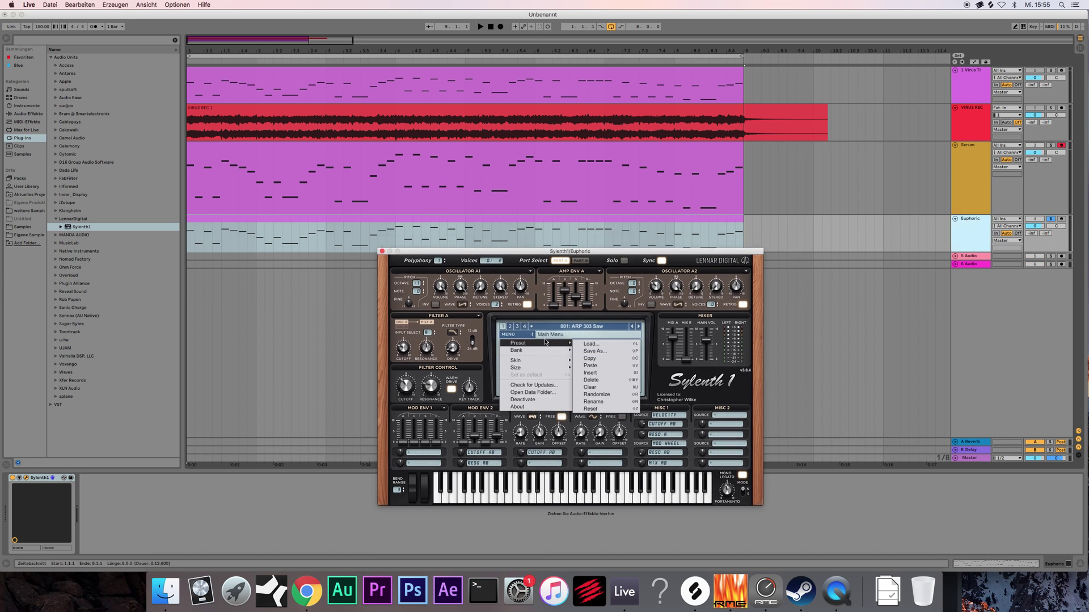
pyautogui.click(591, 373)
pyautogui.press('space')
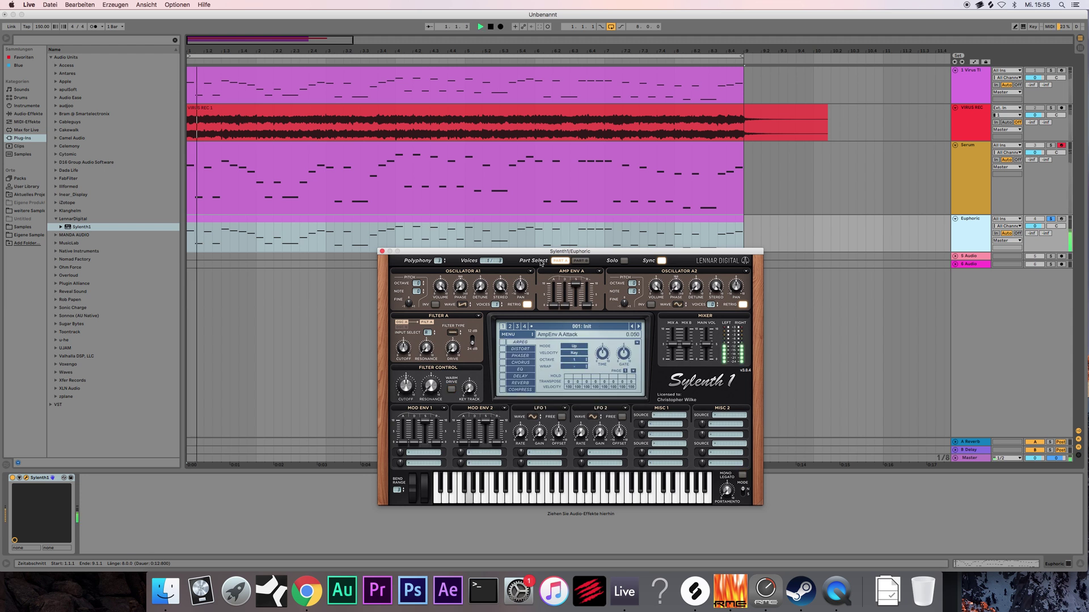
pyautogui.press('space')
pyautogui.moveTo(534, 251); pyautogui.dragTo(543, 258)
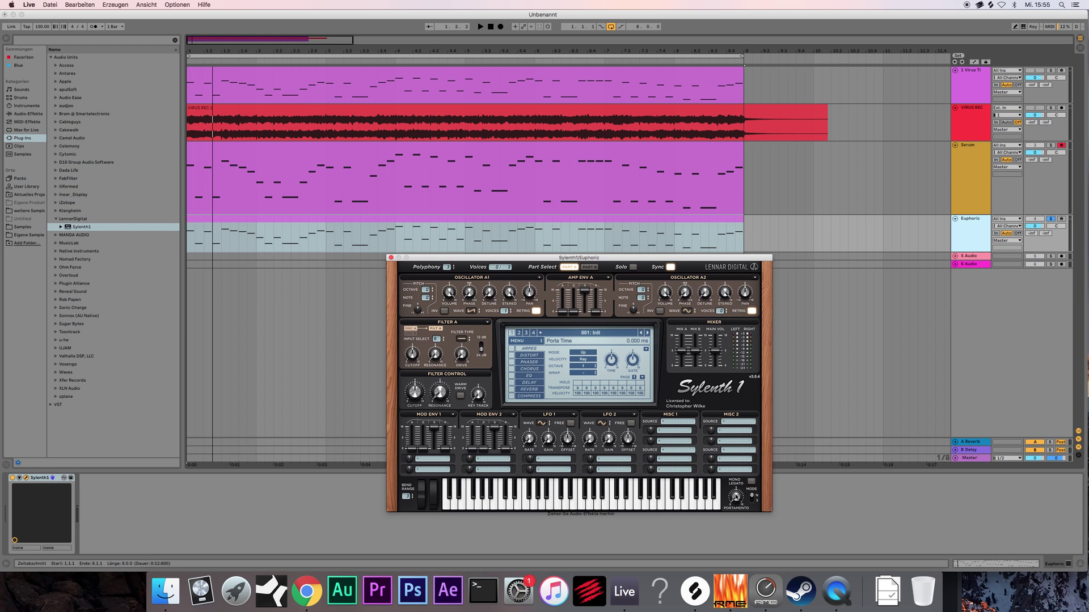
# - Set Sylenth1's portamento time to about 14 ms and enable Mono Legato
pyautogui.moveTo(736, 497); pyautogui.dragTo(748, 460)
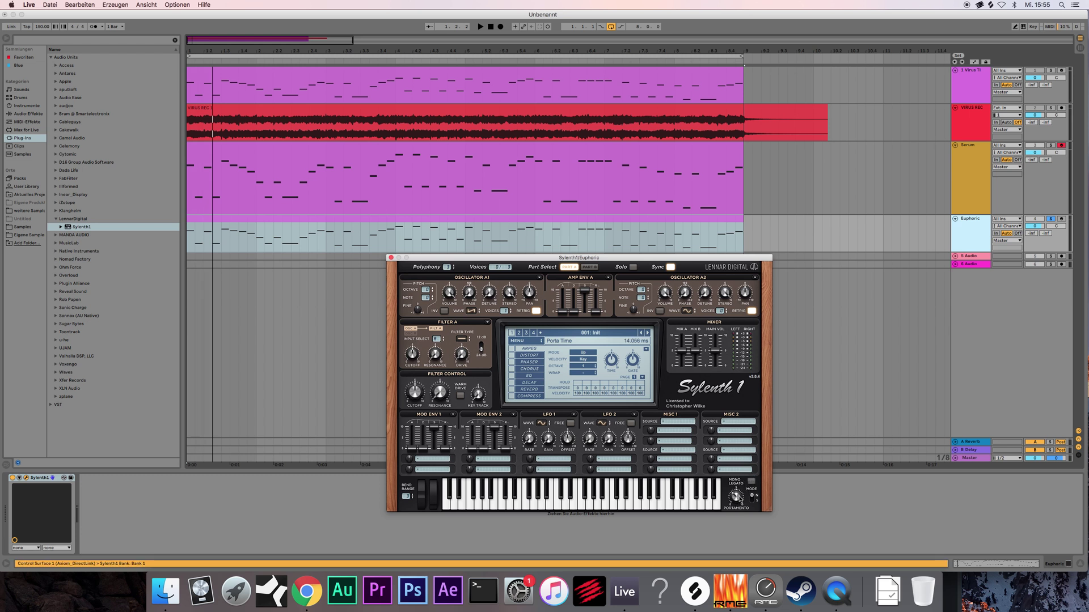
pyautogui.click(751, 482)
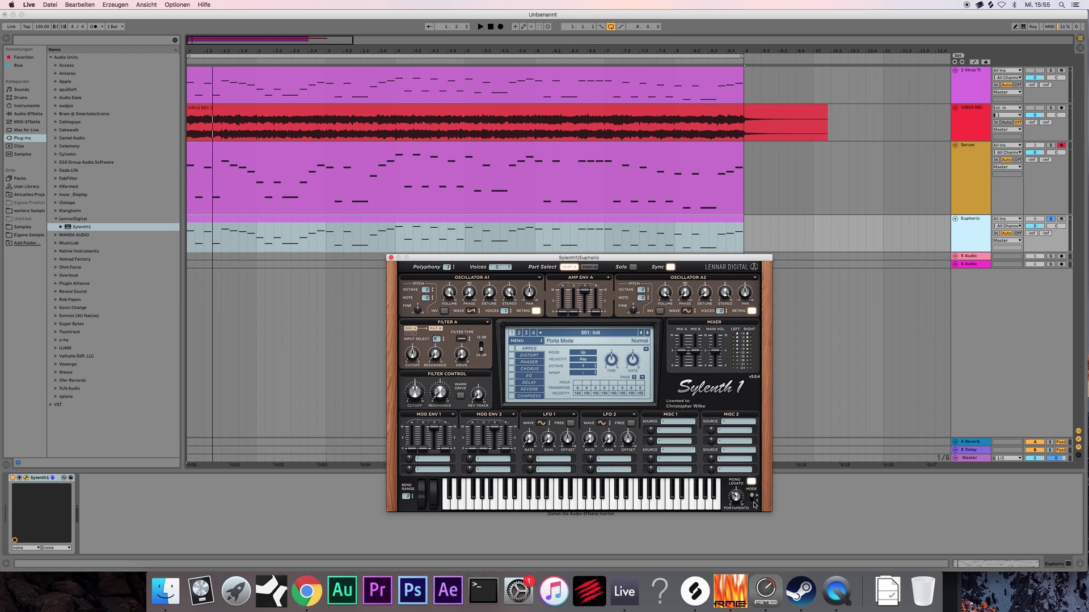
pyautogui.click(755, 504)
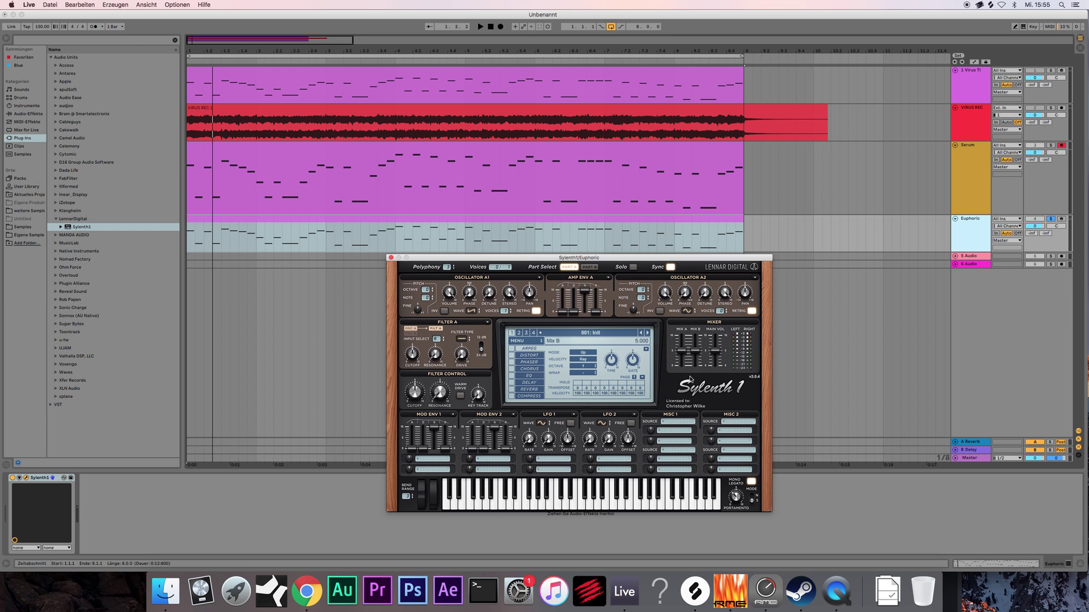
# - Play the Euphoric clip through the Init patch and check the portamento mode and time in Sylenth1
pyautogui.moveTo(619, 257); pyautogui.dragTo(601, 281)
pyautogui.click(536, 217)
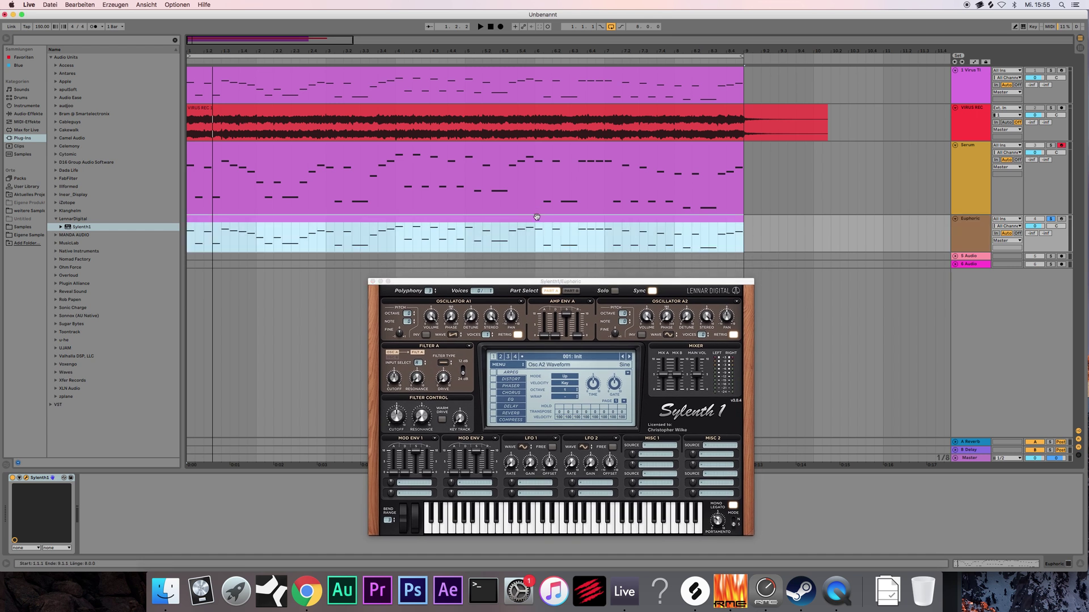
pyautogui.press('space')
pyautogui.click(735, 526)
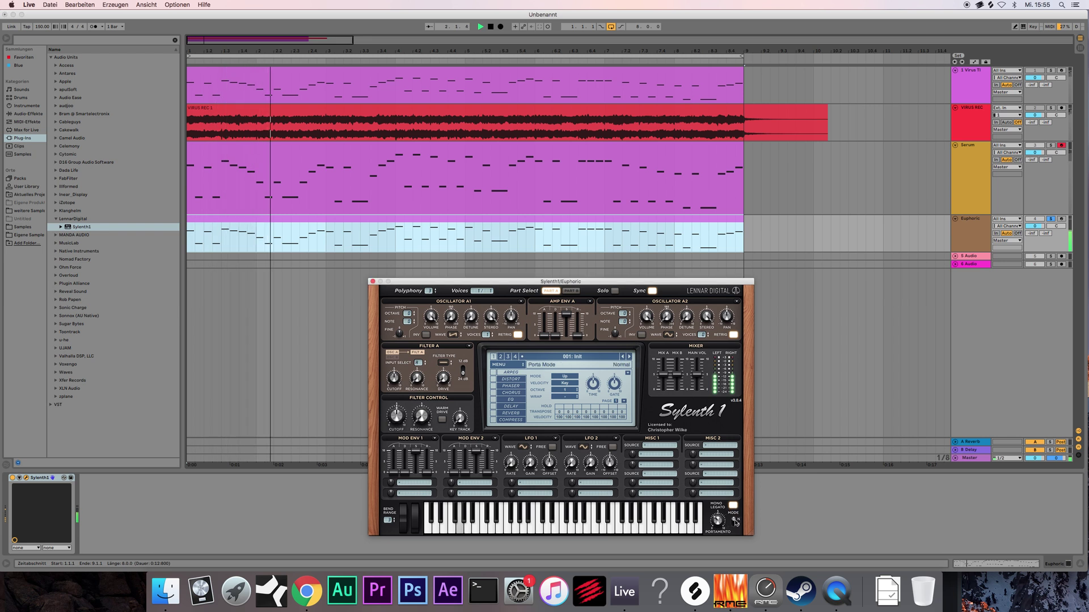
pyautogui.press('space')
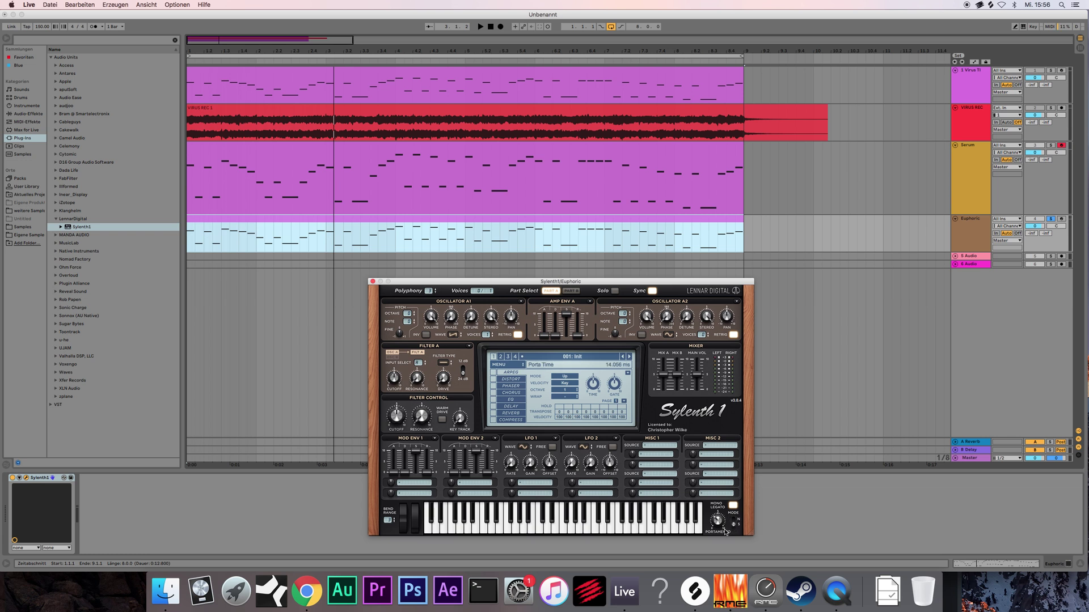
pyautogui.press('space')
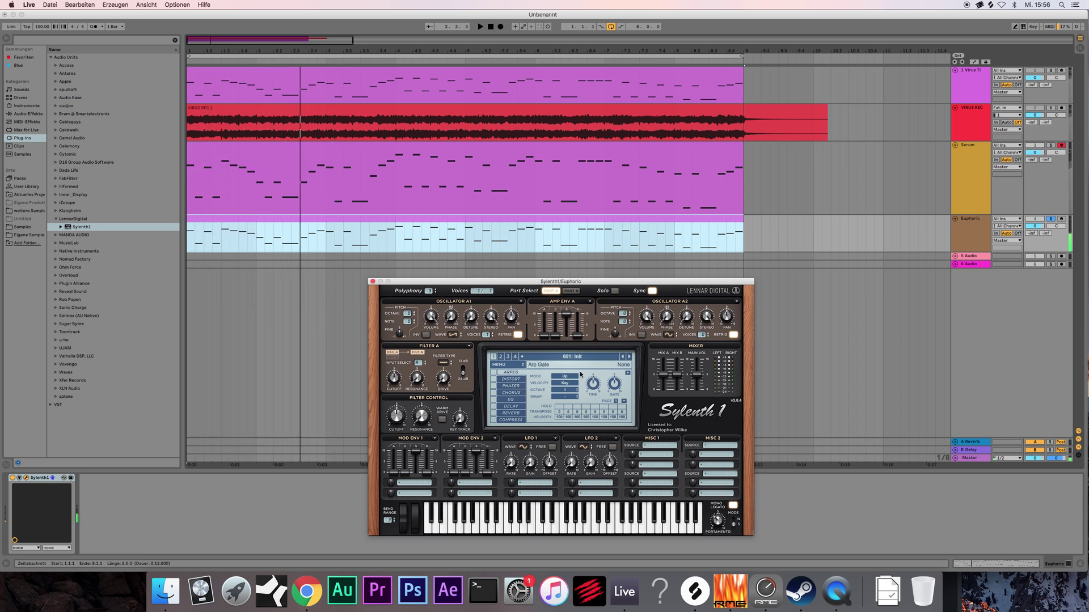
# - Change the number of unison voices on Sylenth1's Oscillator A1 and play the Euphoric clip to hear it
pyautogui.moveTo(476, 281); pyautogui.dragTo(332, 297)
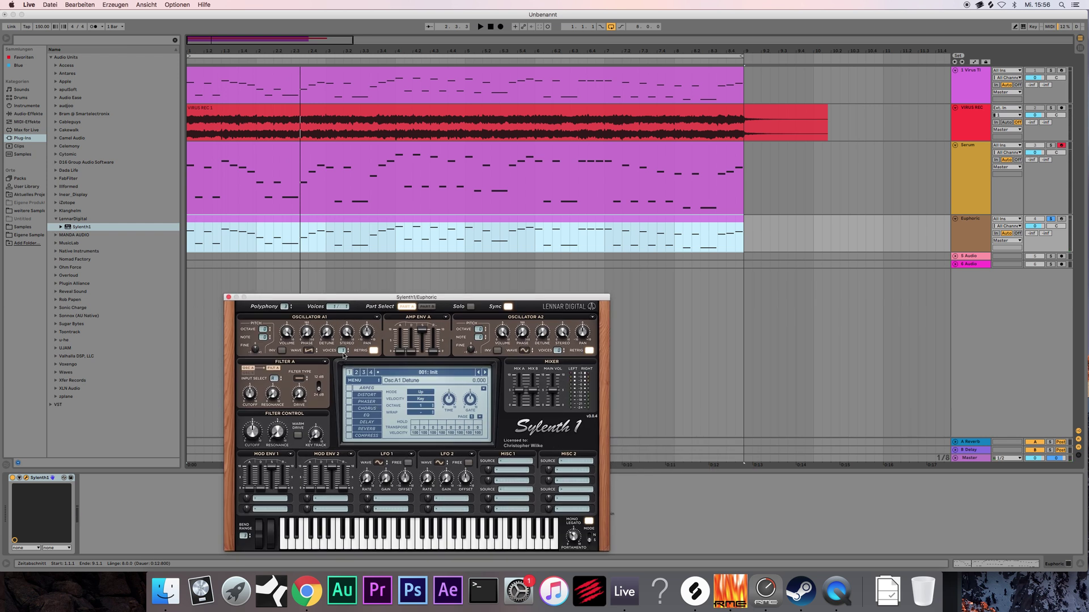
pyautogui.moveTo(343, 355); pyautogui.dragTo(343, 341)
pyautogui.press('space')
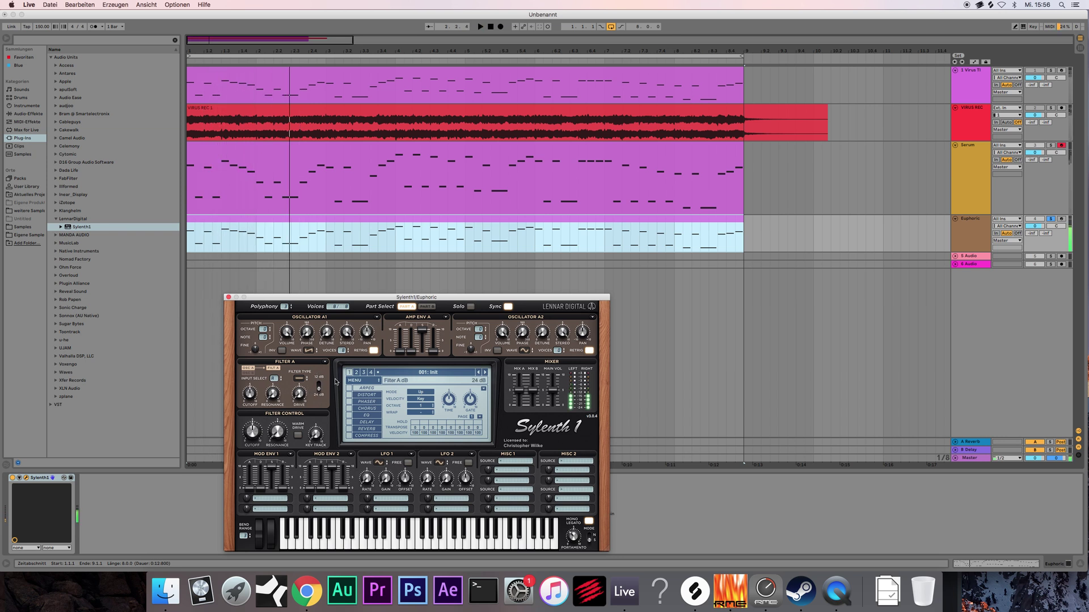
# - Choose a filter type for Filter A with a 12 dB slope and turn on the OverDrive distortion, auditioning the clip
pyautogui.click(298, 381)
pyautogui.click(310, 403)
pyautogui.press('space')
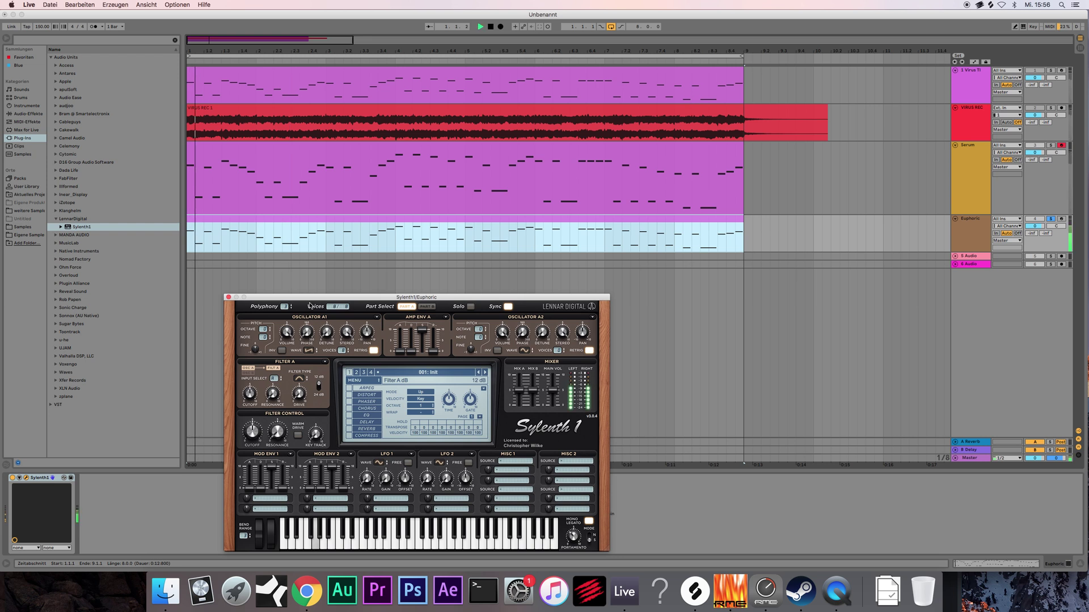
pyautogui.moveTo(310, 297); pyautogui.dragTo(339, 290)
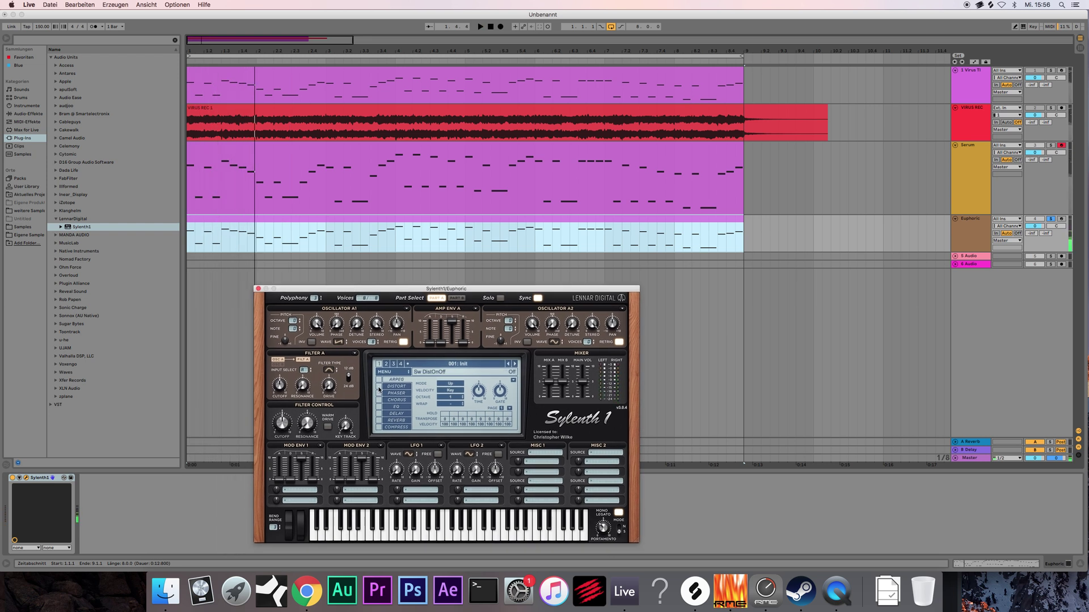
pyautogui.click(393, 389)
pyautogui.press('space')
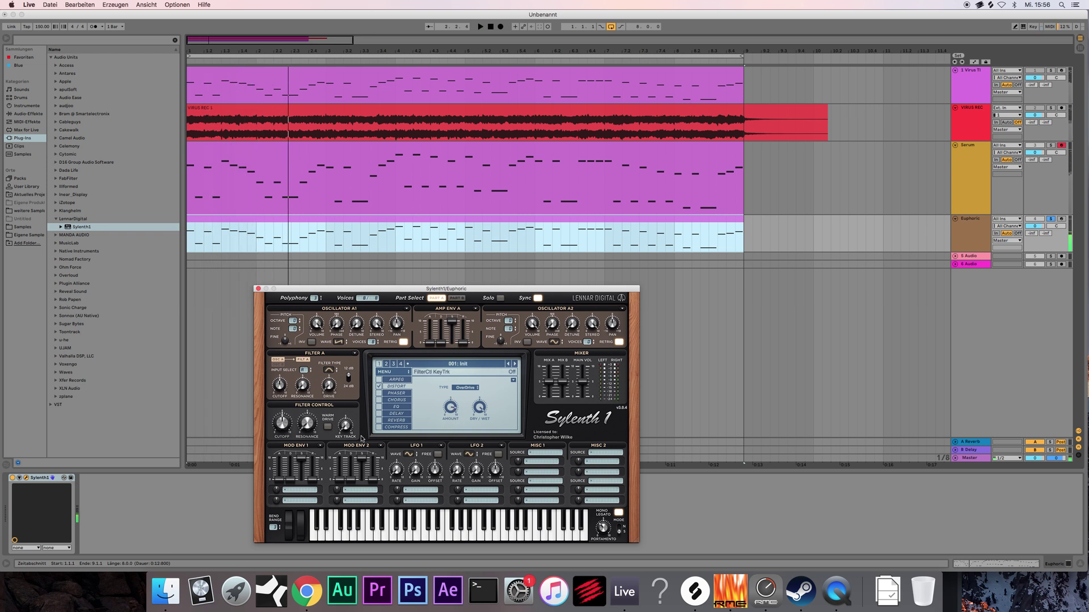
# - Route LFO 1 to Pitch A and set its waveform to Random
pyautogui.click(412, 493)
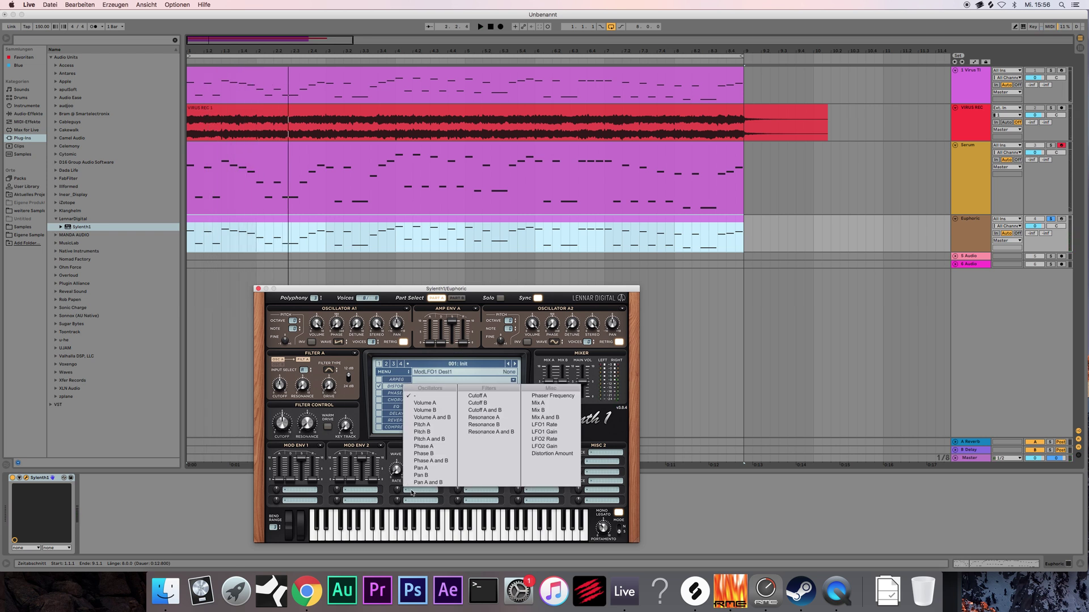
pyautogui.click(421, 425)
pyautogui.click(409, 454)
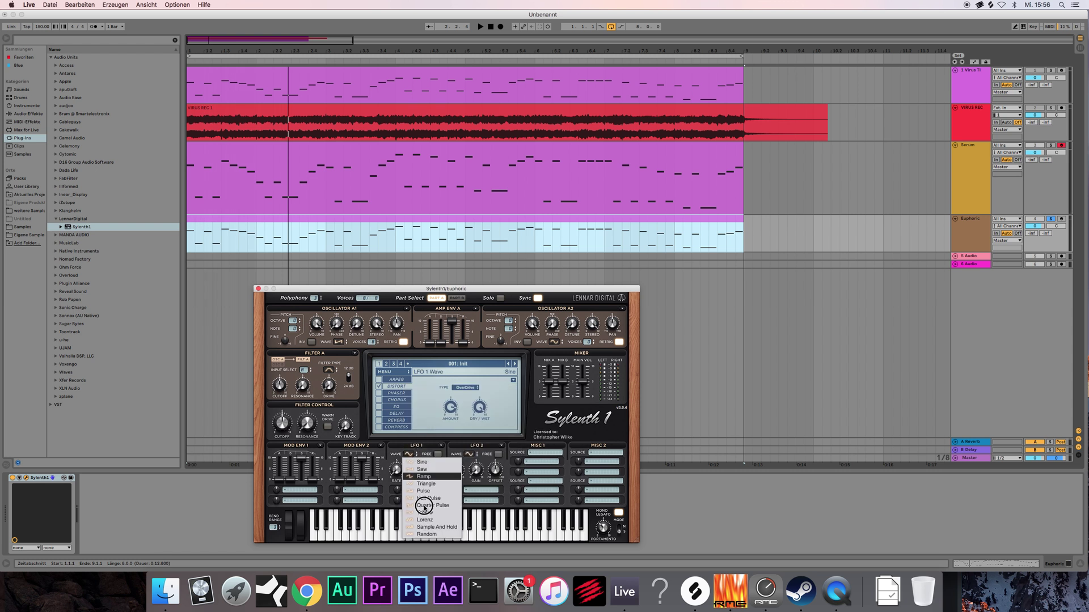
pyautogui.click(421, 534)
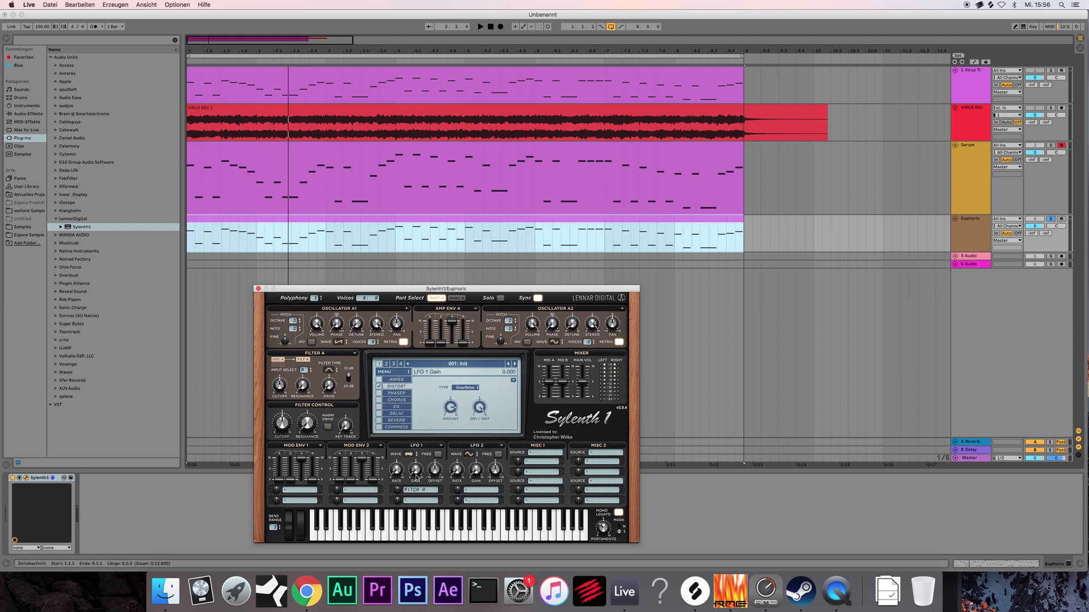
# - Play the Euphoric clip while raising LFO 1's gain and adjusting its Pitch A modulation amount
pyautogui.press('space')
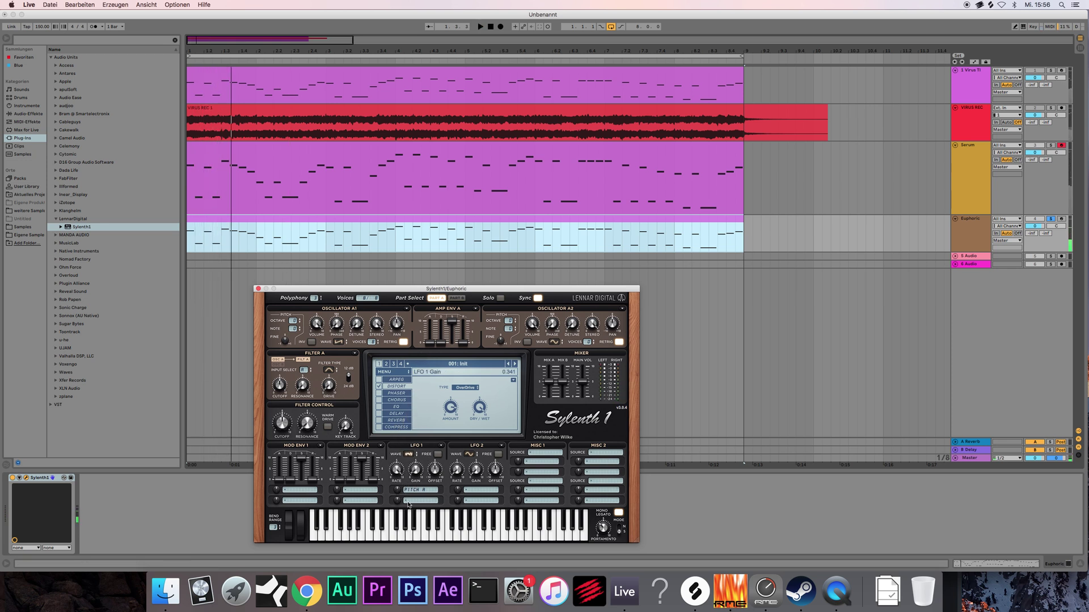
pyautogui.moveTo(403, 488); pyautogui.dragTo(397, 493)
pyautogui.press('space')
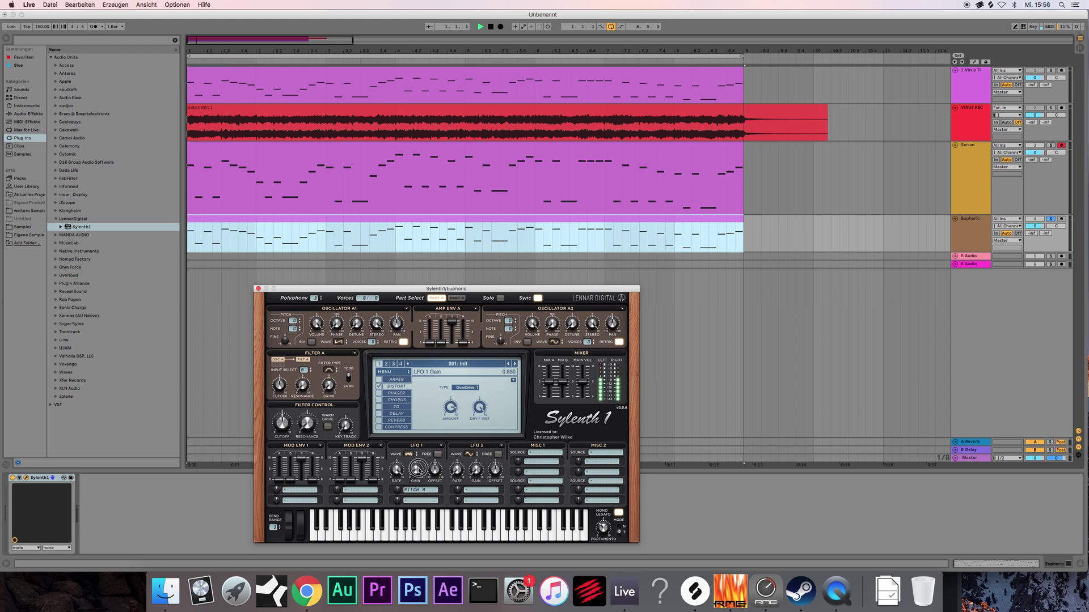
pyautogui.moveTo(420, 468); pyautogui.dragTo(415, 462)
pyautogui.press('space')
# - Change LFO 1's waveform to Saw and set its gain to about 1.59 and its Pitch A amount to about 3.03
pyautogui.click(408, 455)
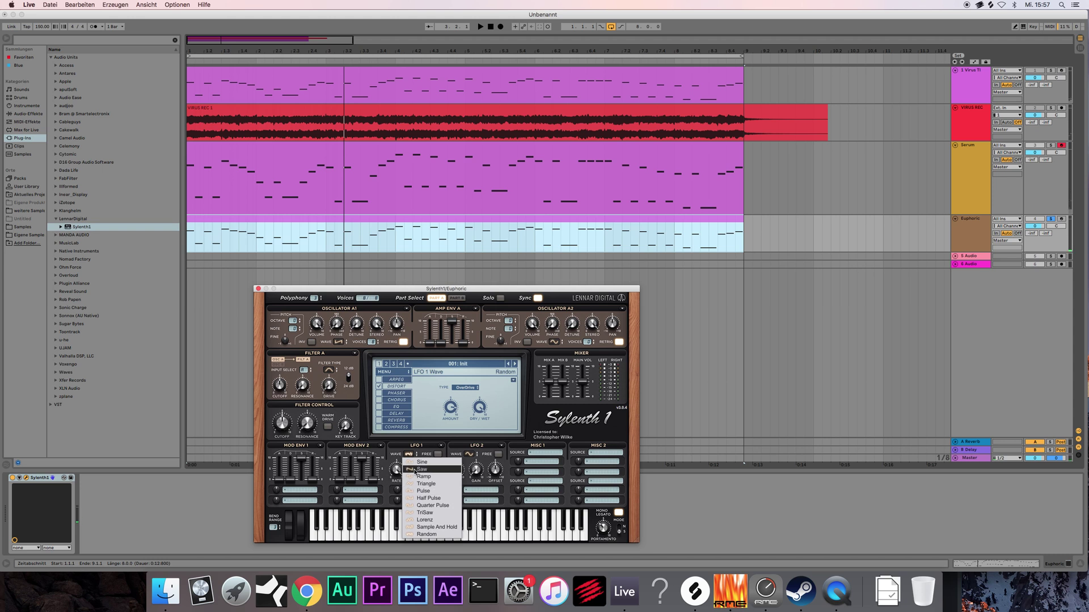
pyautogui.click(423, 471)
pyautogui.press('space')
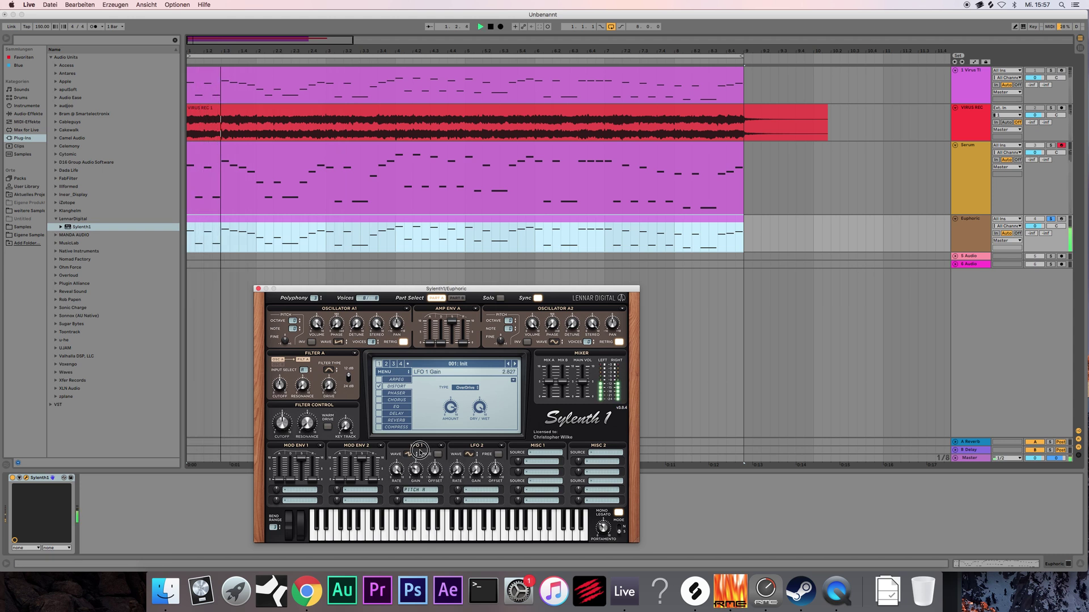
pyautogui.click(403, 482)
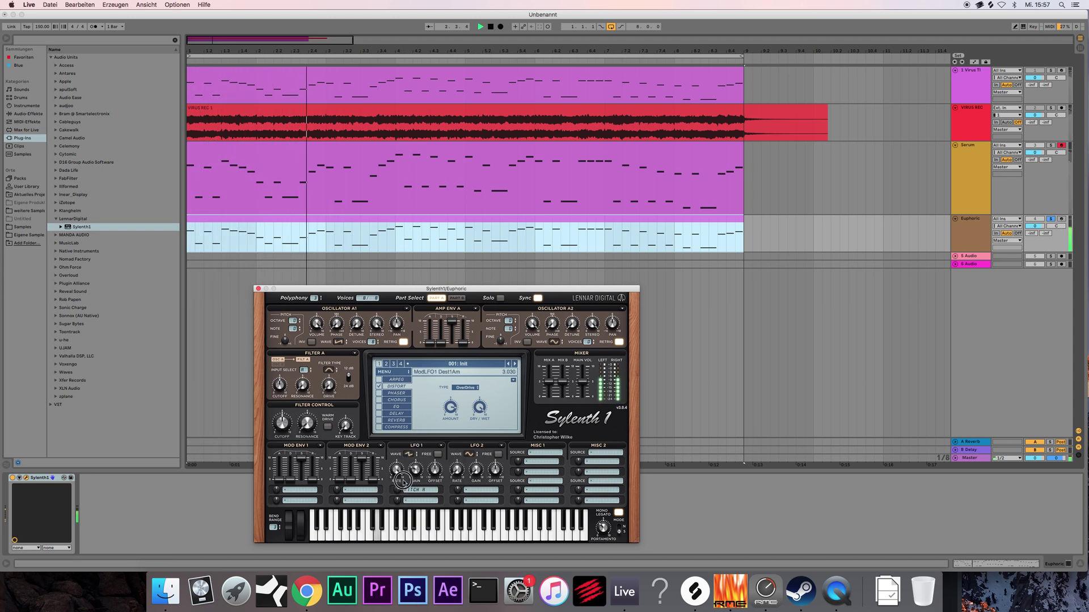
pyautogui.click(415, 483)
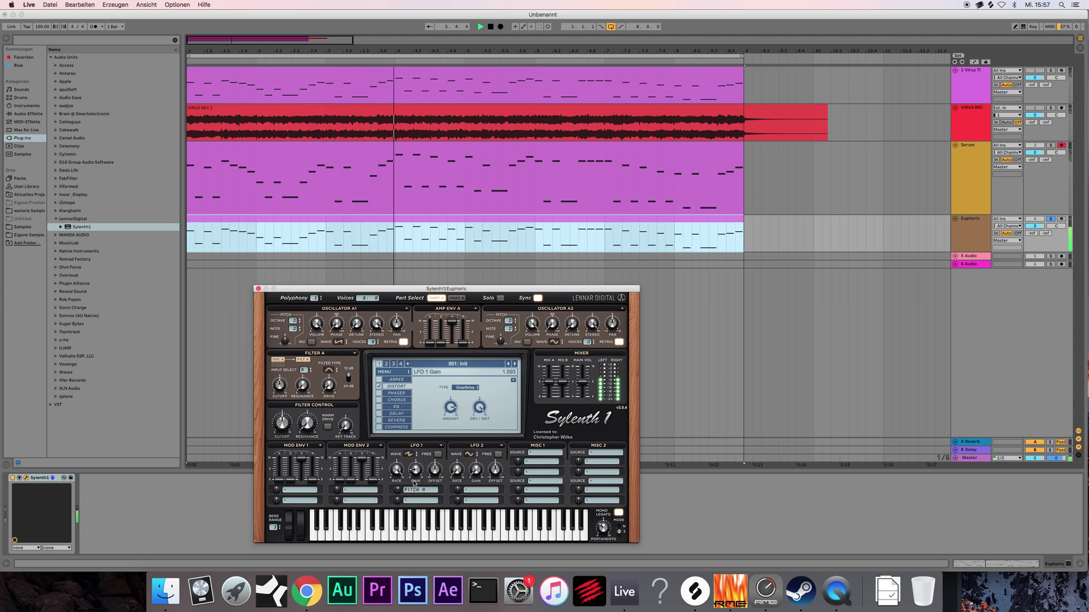
pyautogui.press('space')
# - Adjust Filter A's cutoff and set its drive to about 3.01 while the clip plays
pyautogui.moveTo(389, 292); pyautogui.dragTo(404, 291)
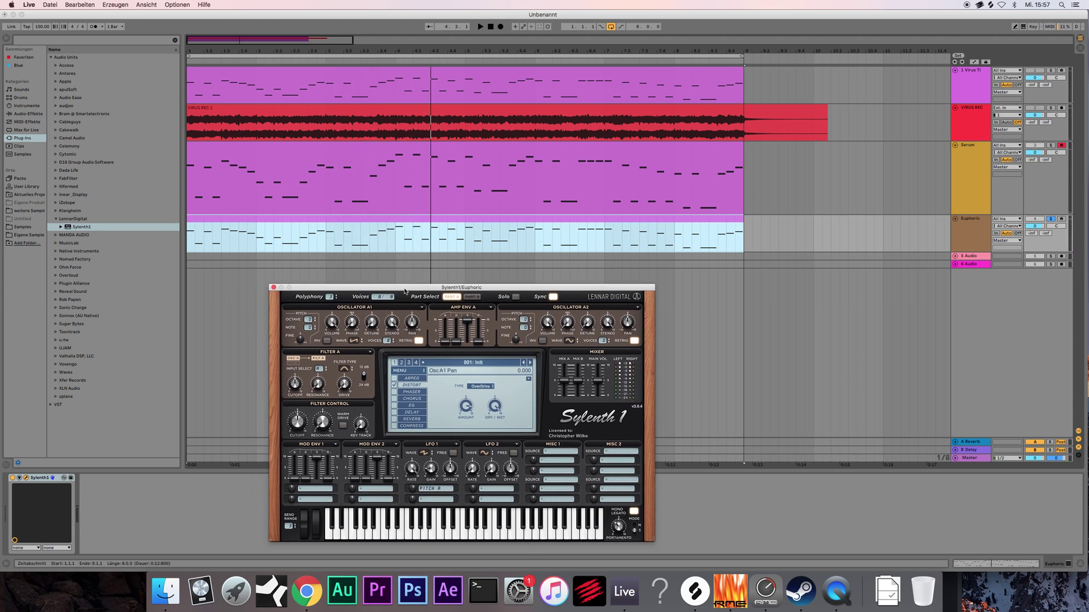
pyautogui.press('space')
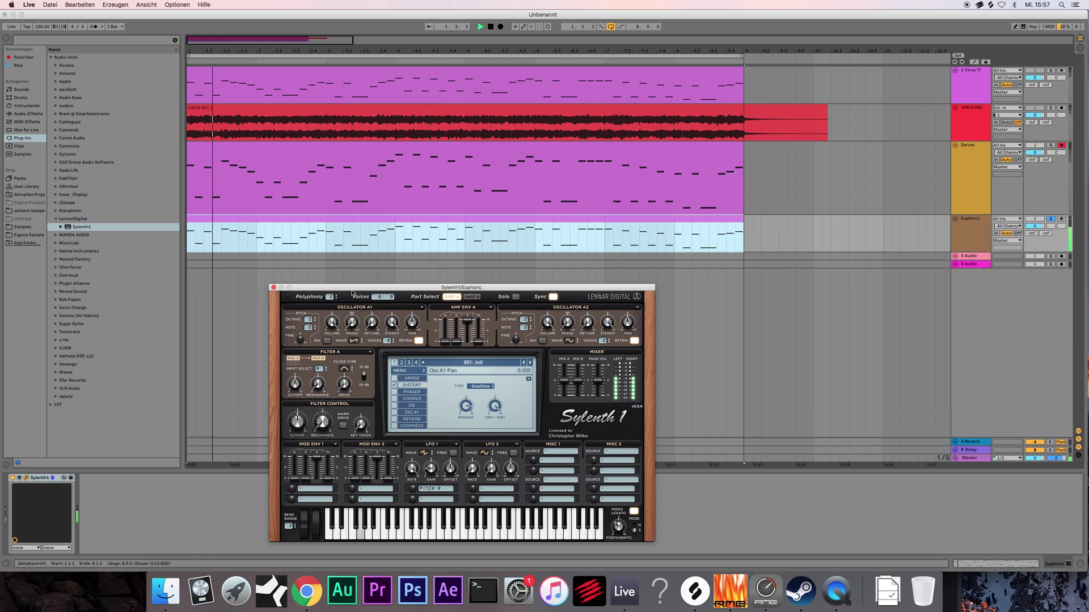
pyautogui.moveTo(404, 289); pyautogui.dragTo(408, 286)
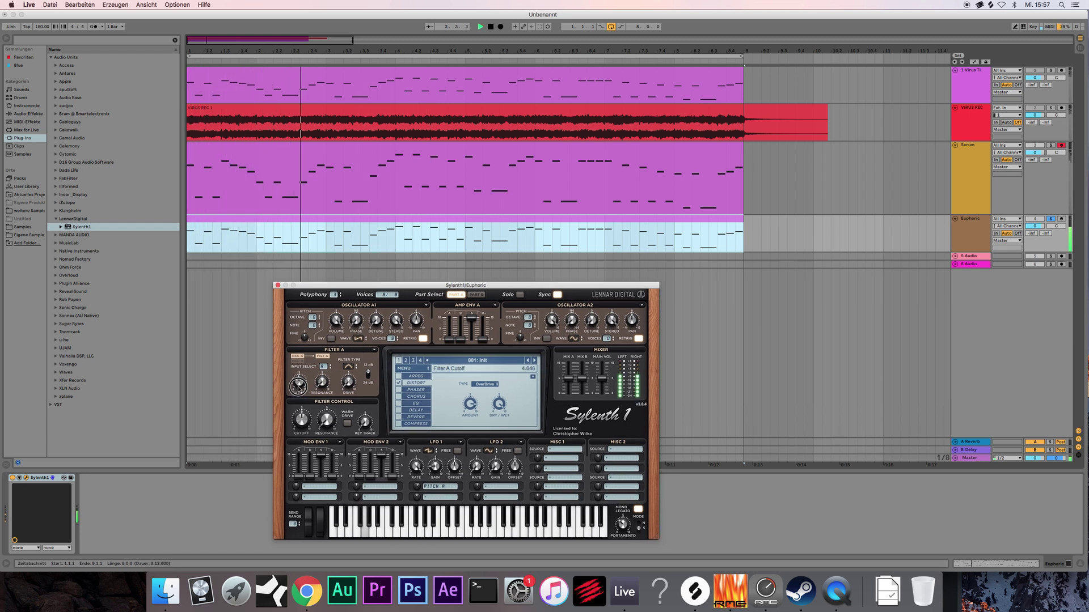
pyautogui.press('space')
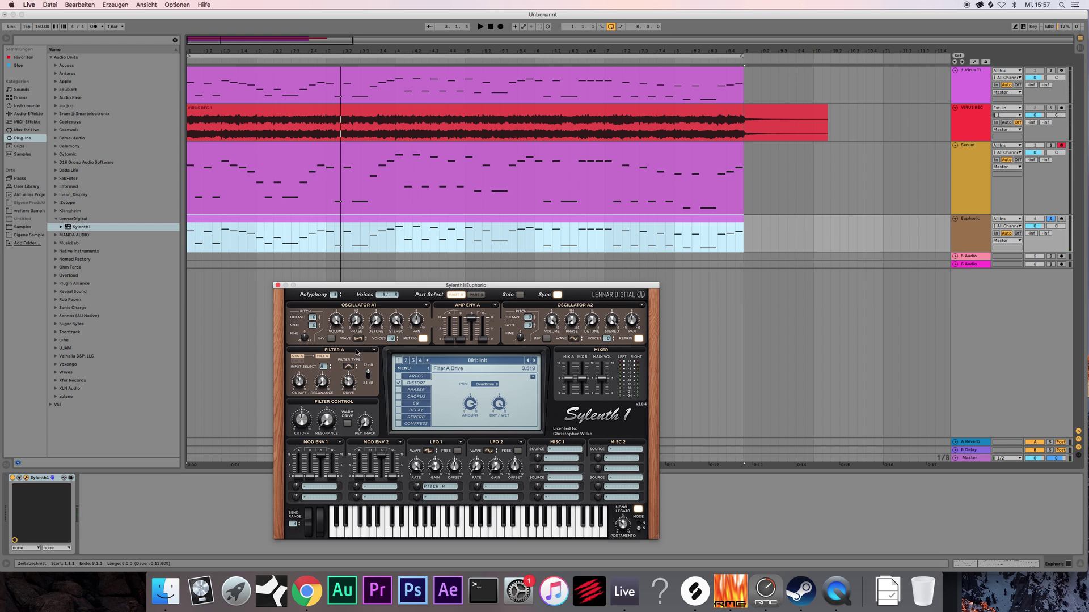
# - Set the Filter Control cutoff to about 5.04 and lower Filter A's cutoff to about 3.99 during playback
pyautogui.scroll(3, 349, 384)
pyautogui.press('space')
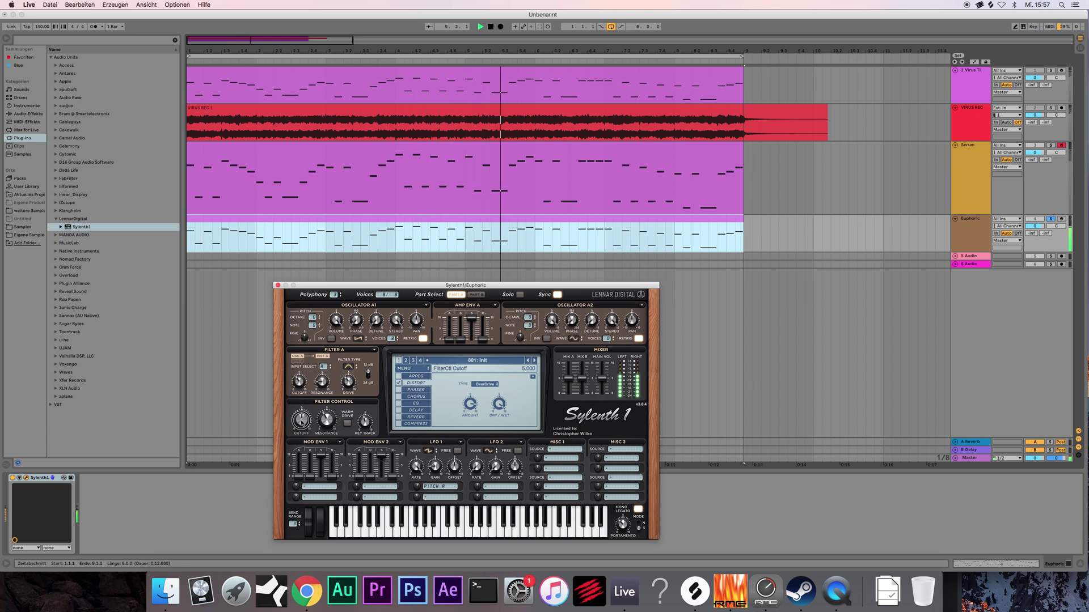
pyautogui.moveTo(302, 433); pyautogui.dragTo(303, 418)
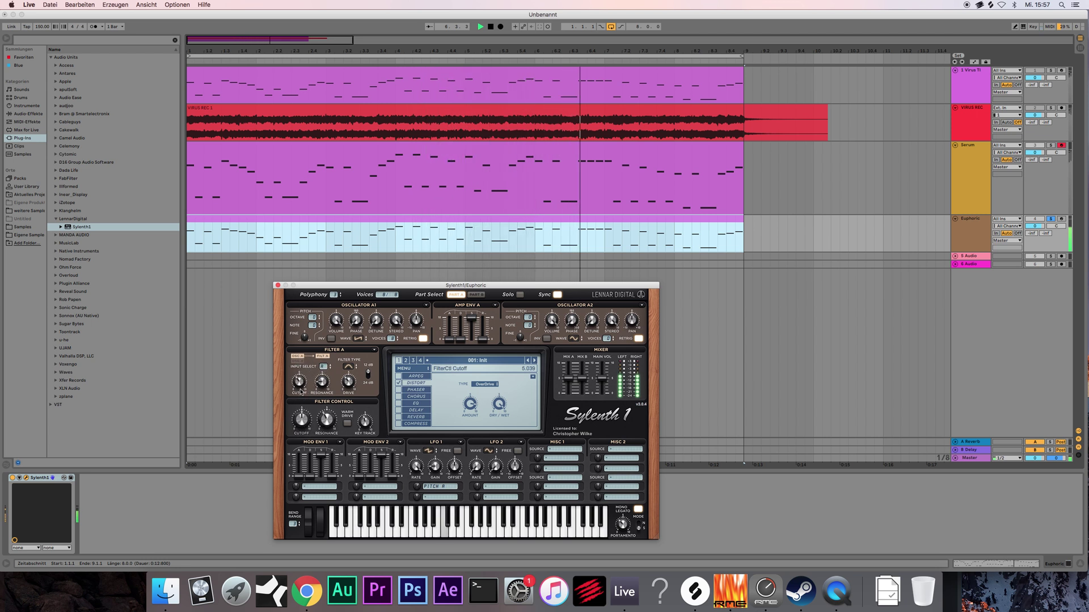
pyautogui.moveTo(303, 376)
pyautogui.mouseDown()
pyautogui.moveTo(308, 359)
pyautogui.moveTo(298, 389)
pyautogui.mouseUp()
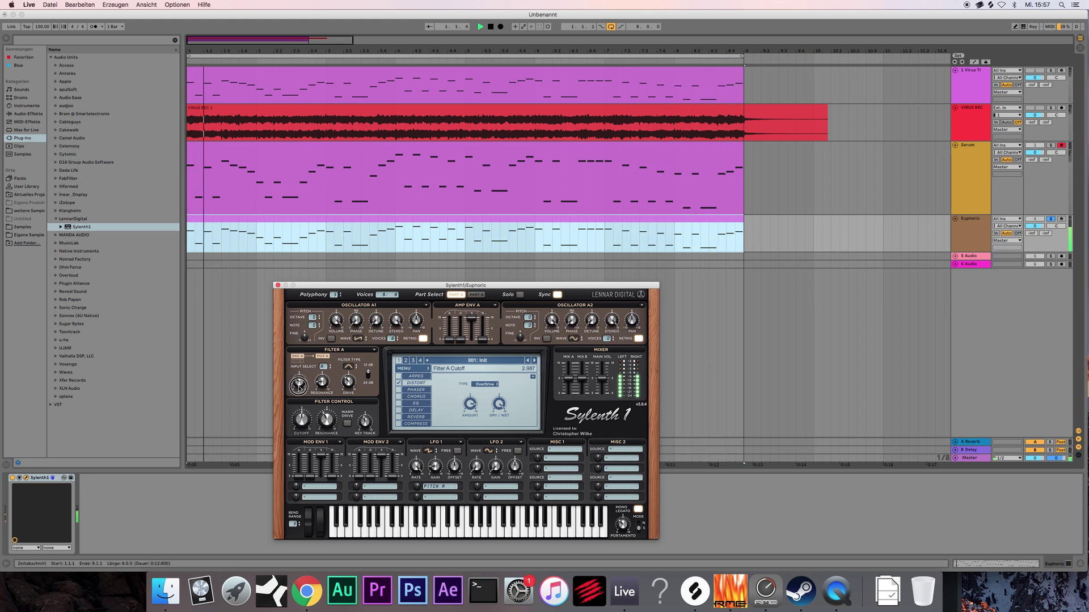
# - Raise Oscillator A1 to octave +1, then unsolo the Euphoric track and play it together with Serum
pyautogui.click(313, 319)
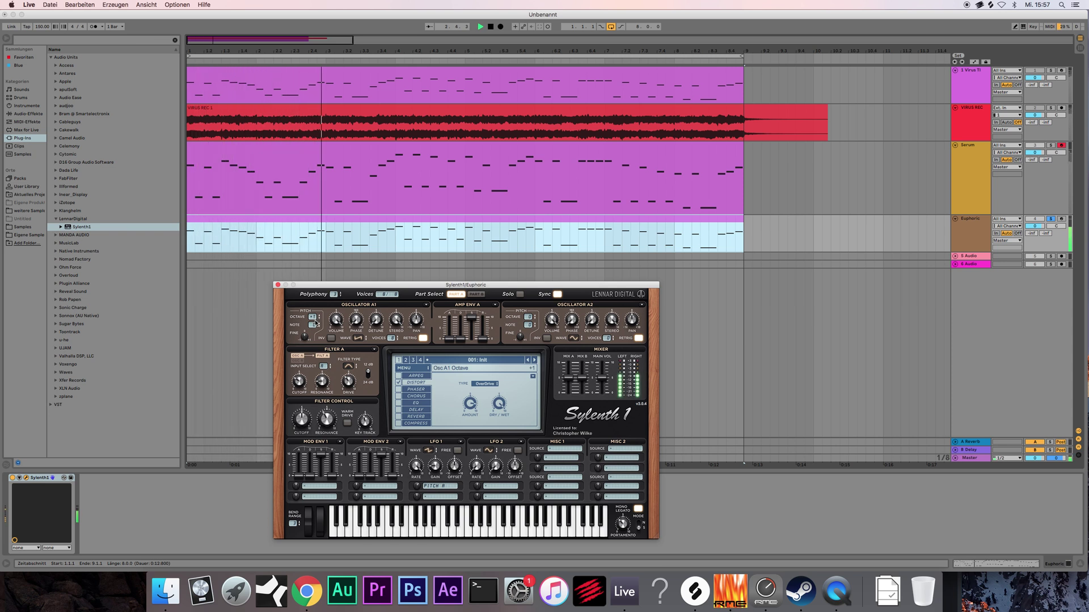
pyautogui.click(968, 220)
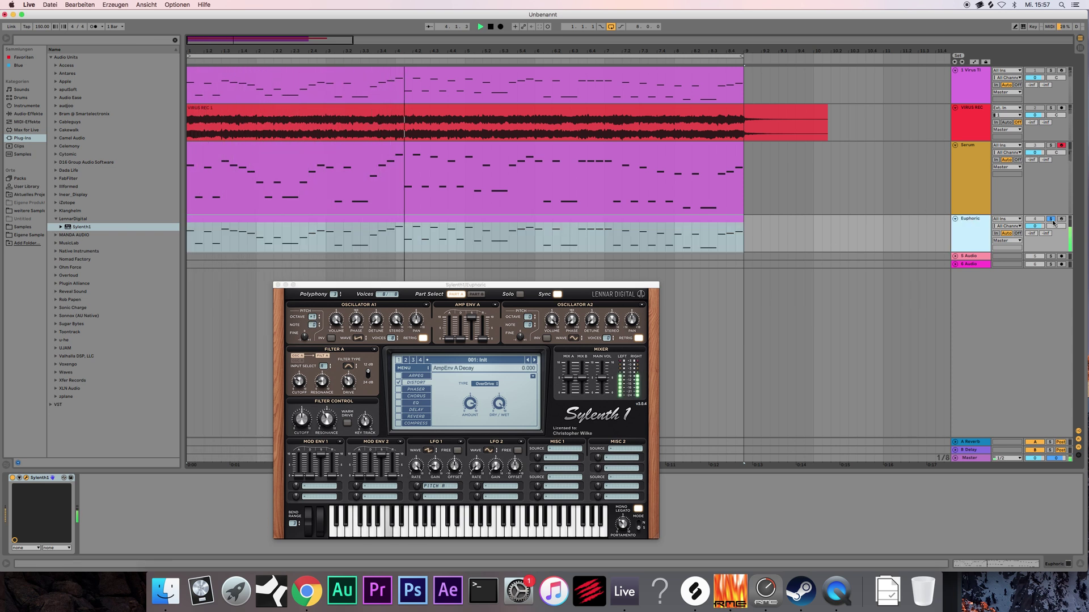
pyautogui.press('space')
pyautogui.click(1052, 220)
pyautogui.click(972, 222)
pyautogui.press('space')
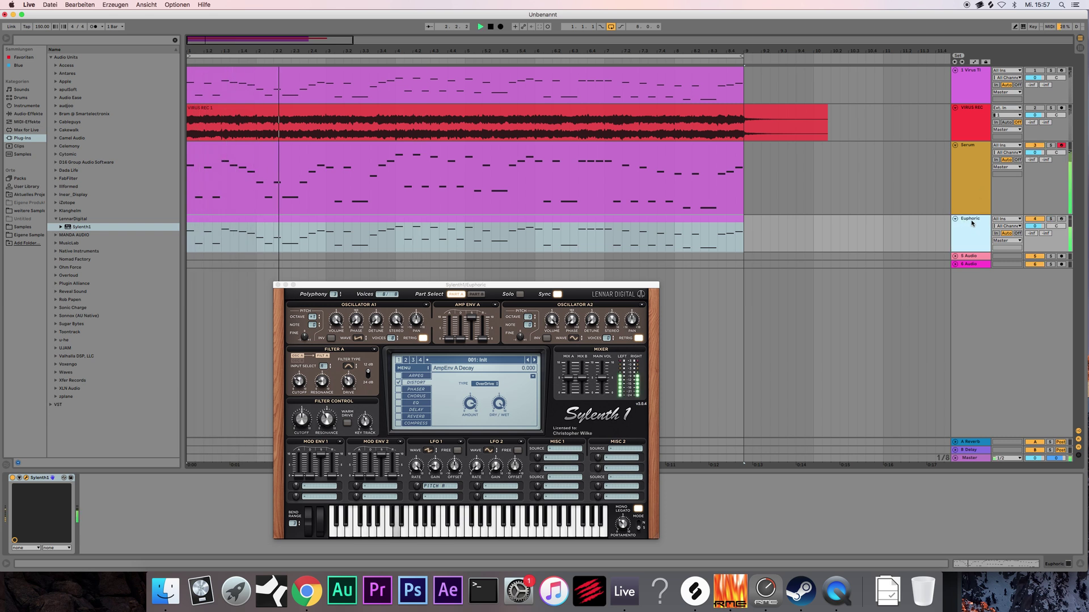
pyautogui.click(971, 149)
# - Set Filter A's cutoff to about 4.7, adjust its drive and bring the Filter Control resonance to about 4.0 against the Serum sound
pyautogui.click(305, 376)
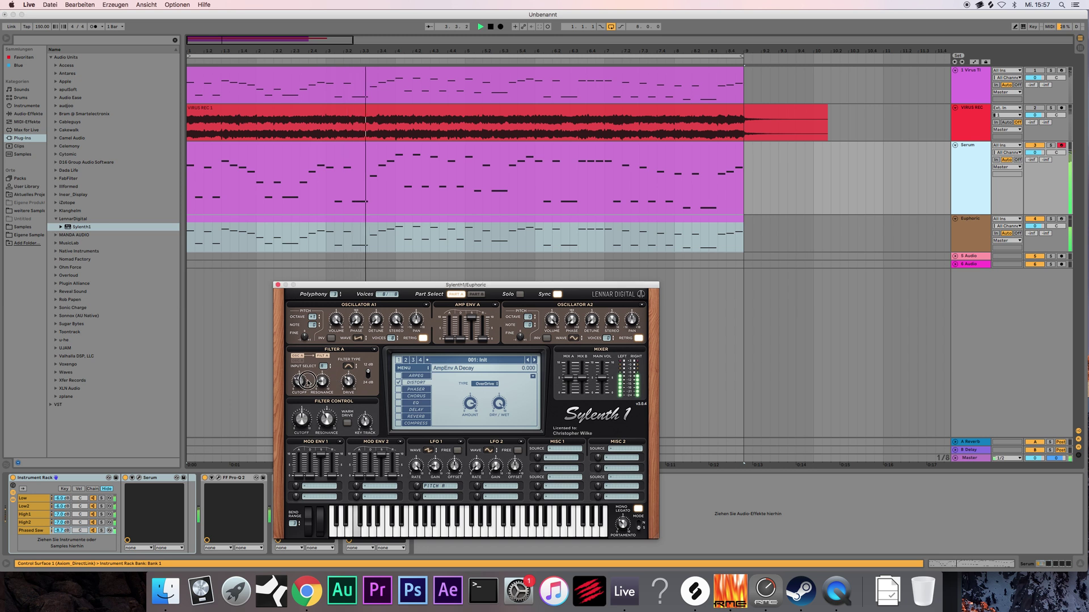
pyautogui.moveTo(305, 375); pyautogui.dragTo(306, 372)
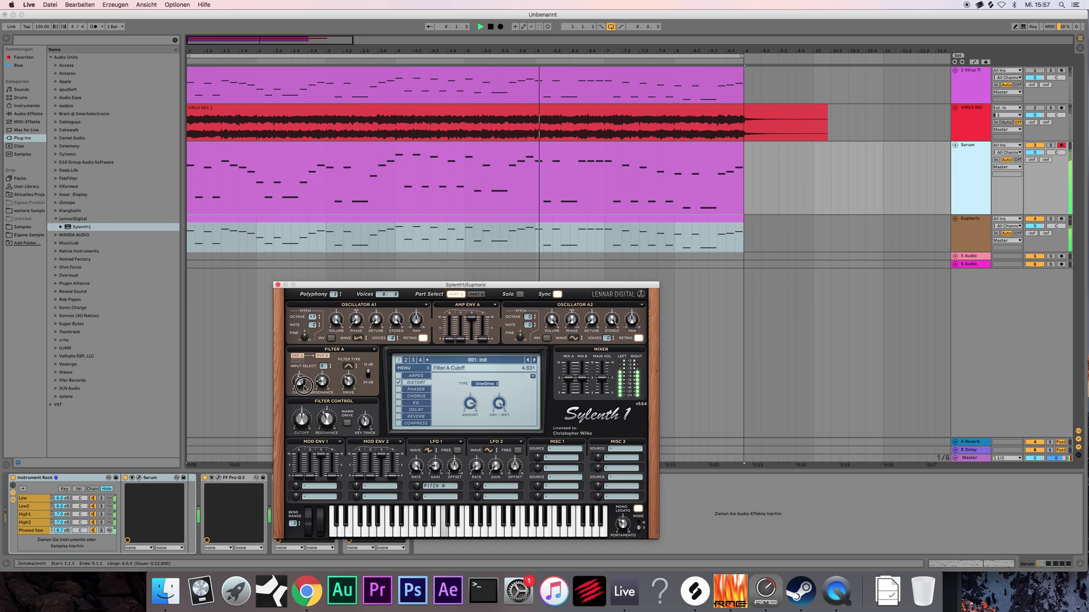
pyautogui.click(320, 388)
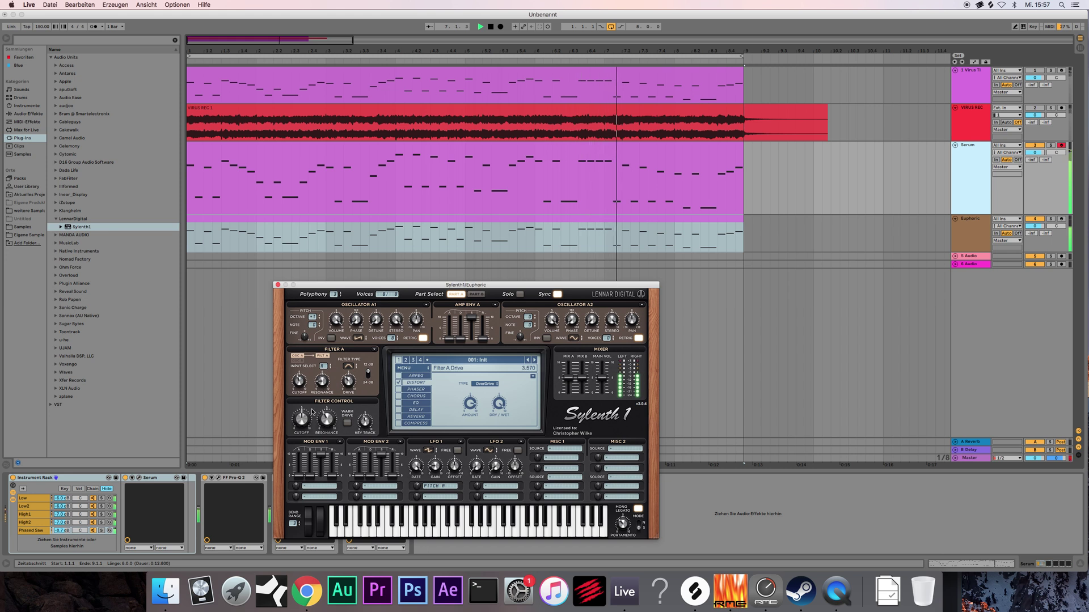
pyautogui.click(307, 409)
pyautogui.click(328, 409)
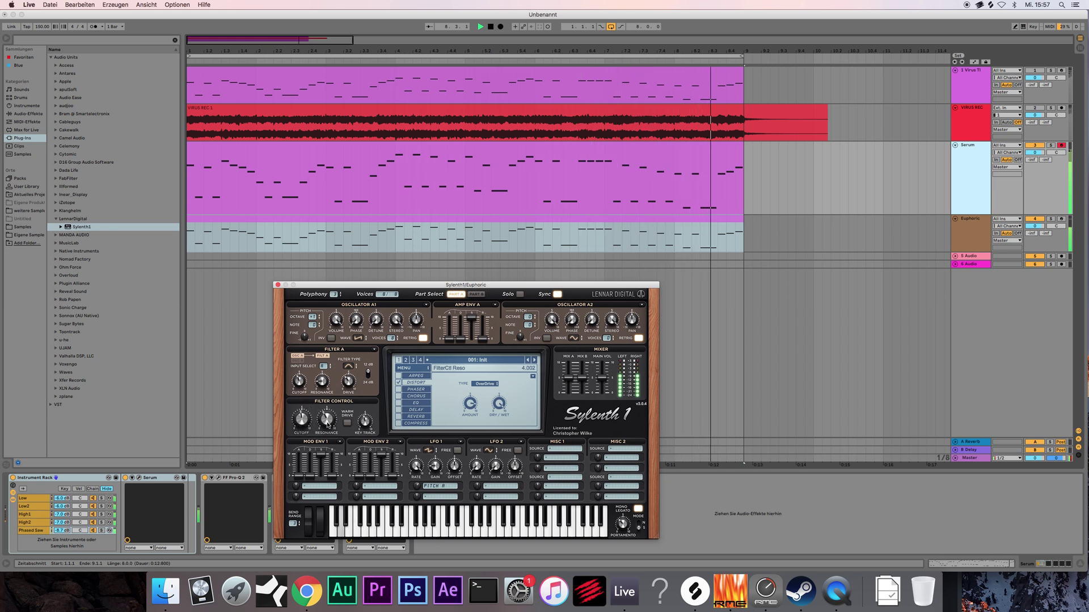
pyautogui.moveTo(323, 382)
pyautogui.mouseDown()
pyautogui.moveTo(322, 357)
pyautogui.moveTo(335, 379)
pyautogui.moveTo(353, 362)
pyautogui.moveTo(359, 328)
pyautogui.moveTo(357, 371)
pyautogui.moveTo(306, 385)
pyautogui.mouseUp()
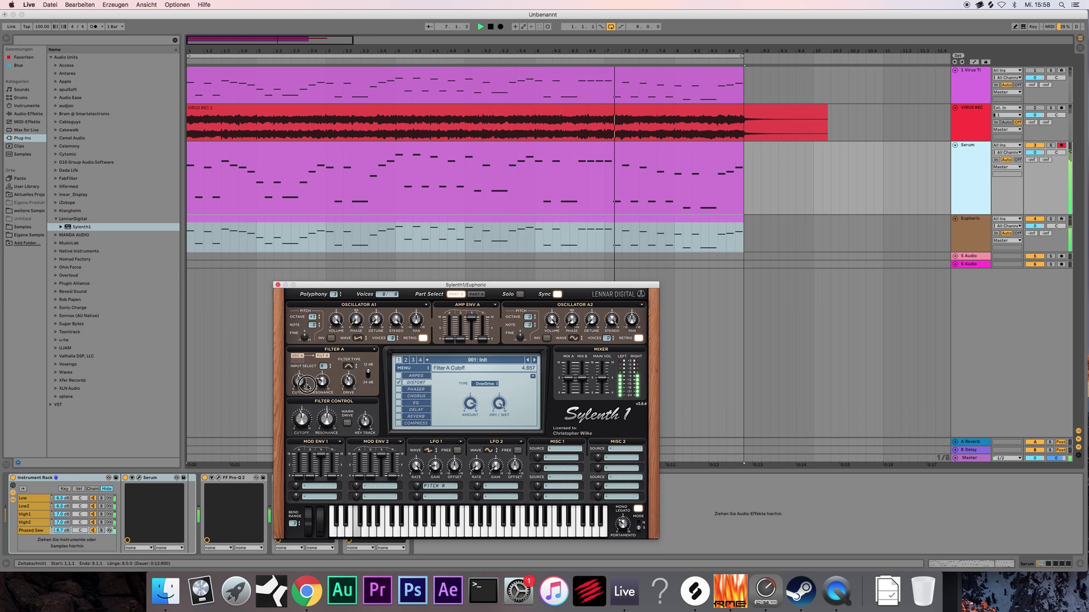
# - Set the filter key track to about 5.13, turn on Warm Drive and raise the Filter Control resonance to about 4.58
pyautogui.click(308, 426)
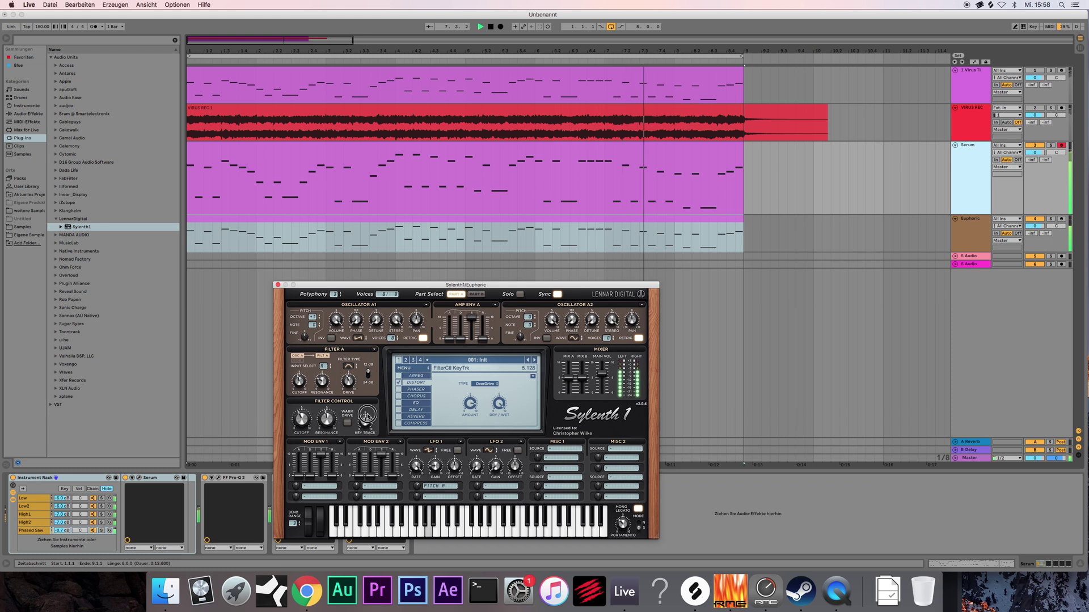
pyautogui.click(347, 424)
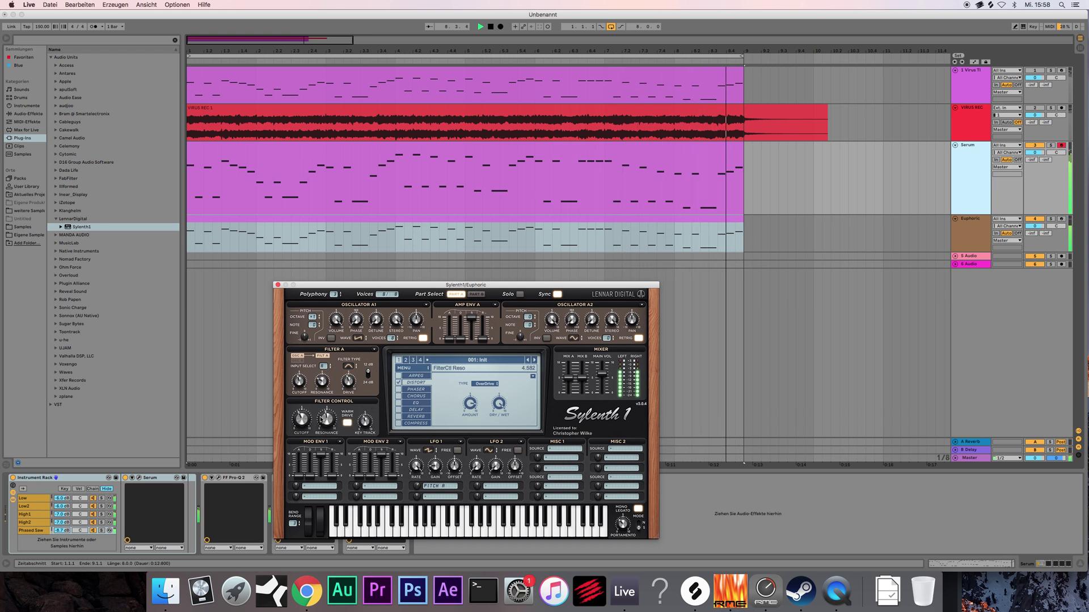
pyautogui.moveTo(305, 421); pyautogui.dragTo(302, 381)
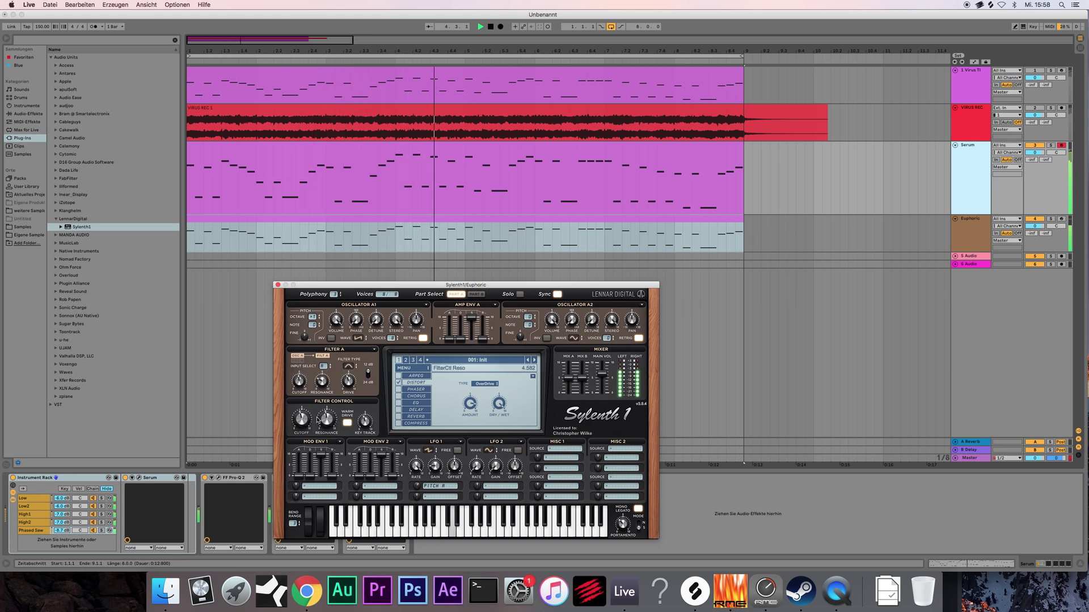
pyautogui.moveTo(302, 421); pyautogui.dragTo(304, 425)
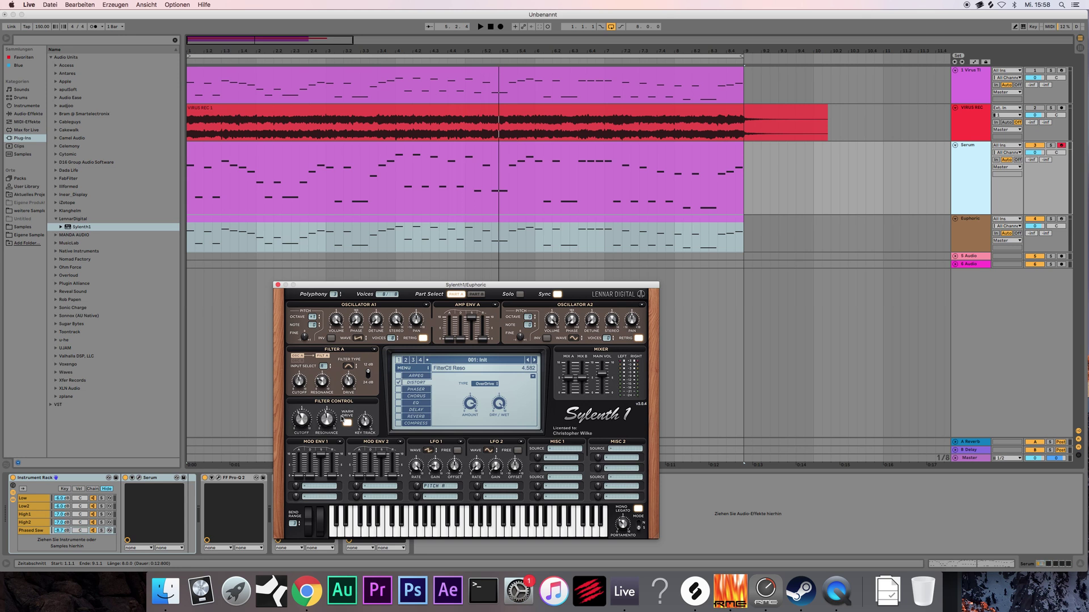
# - Solo the Euphoric track again and select its MIDI clip
pyautogui.click(1052, 222)
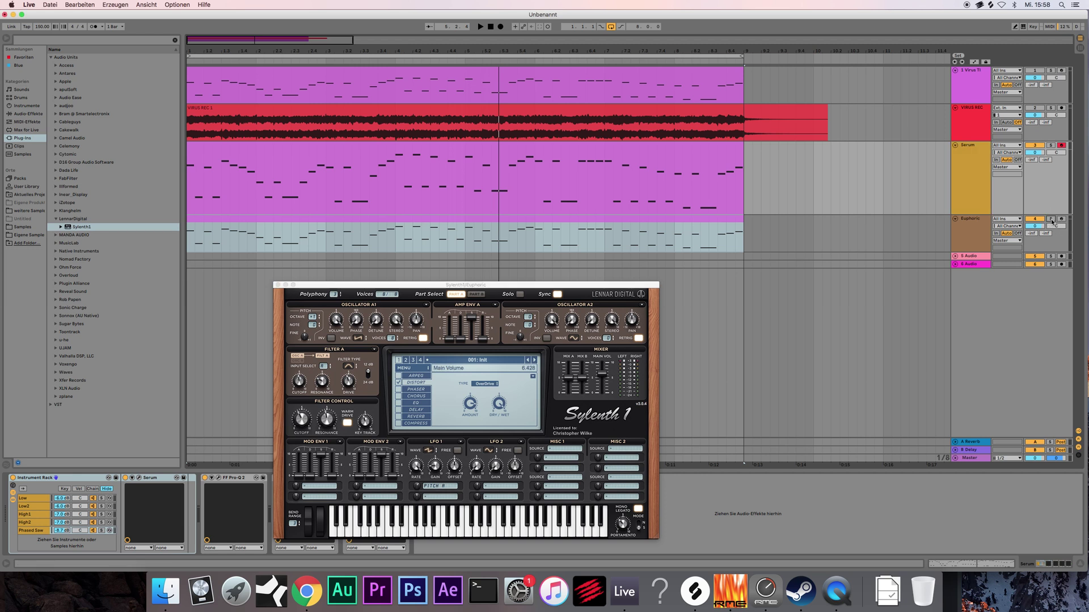
pyautogui.click(1050, 219)
pyautogui.click(532, 252)
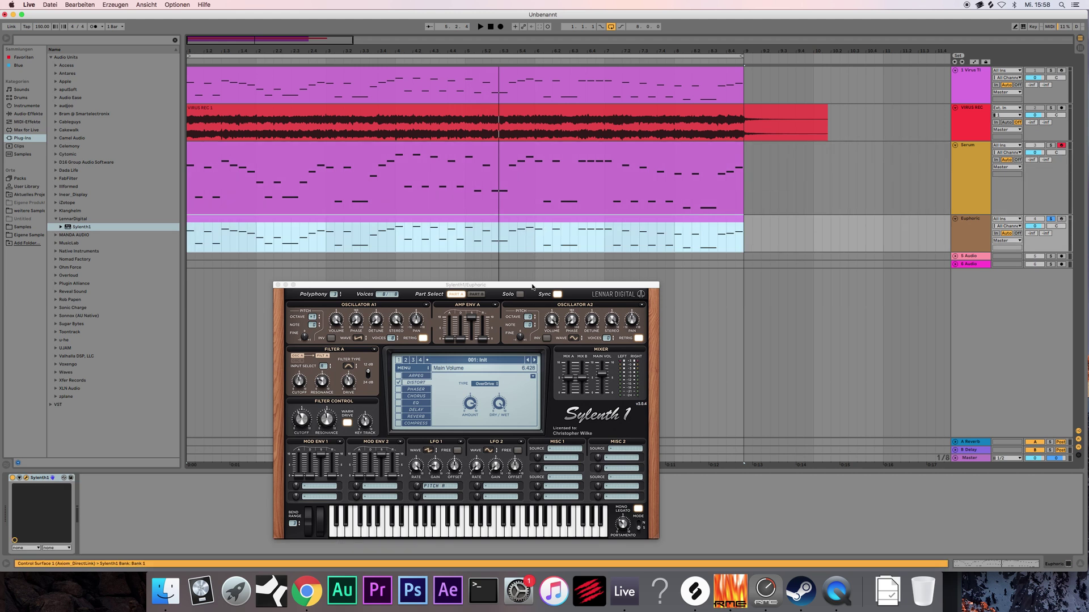
# - Move the Sylenth1 window clear of the tracks, unsolo the Euphoric track and play it together with Serum
pyautogui.moveTo(532, 286); pyautogui.dragTo(680, 293)
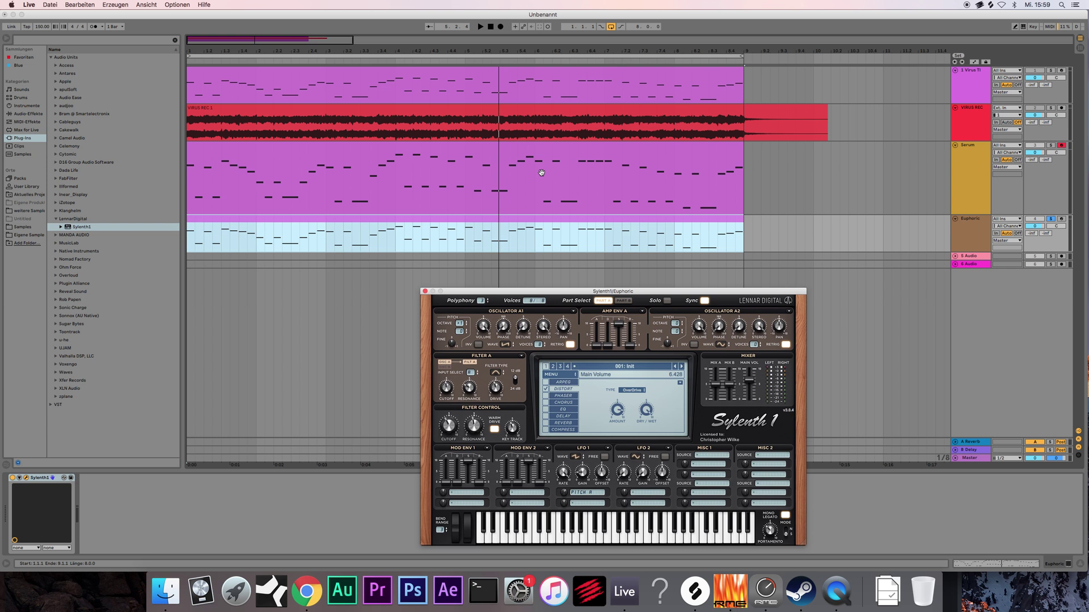
pyautogui.click(972, 222)
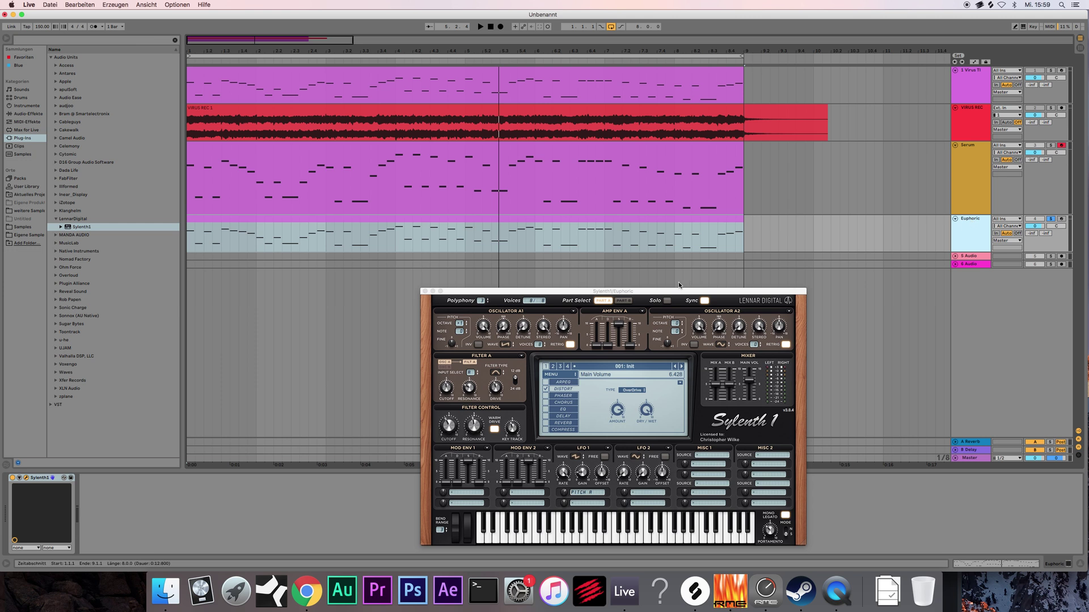
pyautogui.click(652, 287)
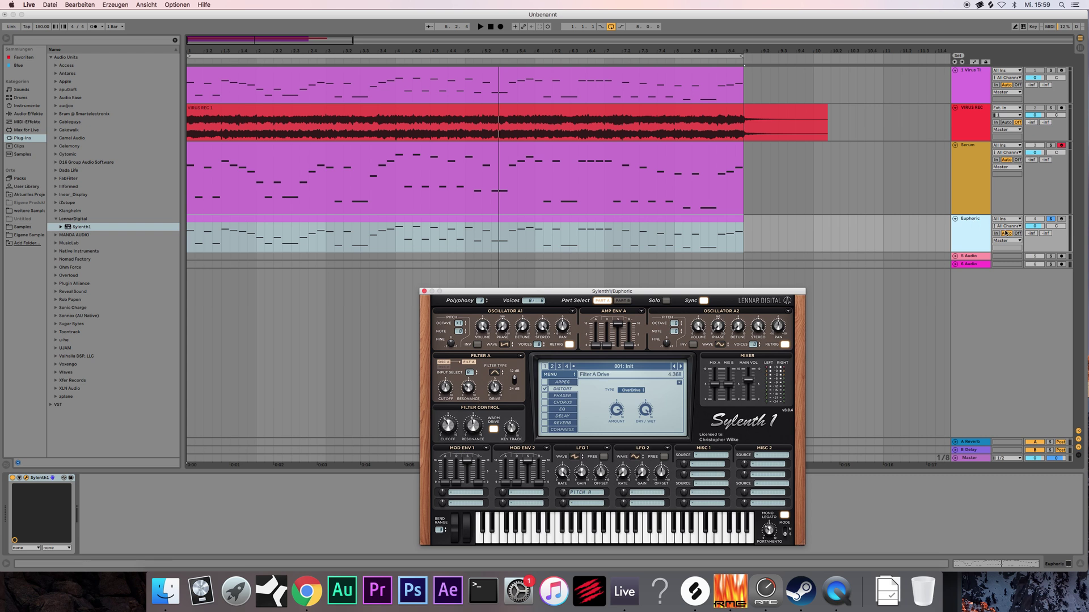
pyautogui.click(970, 157)
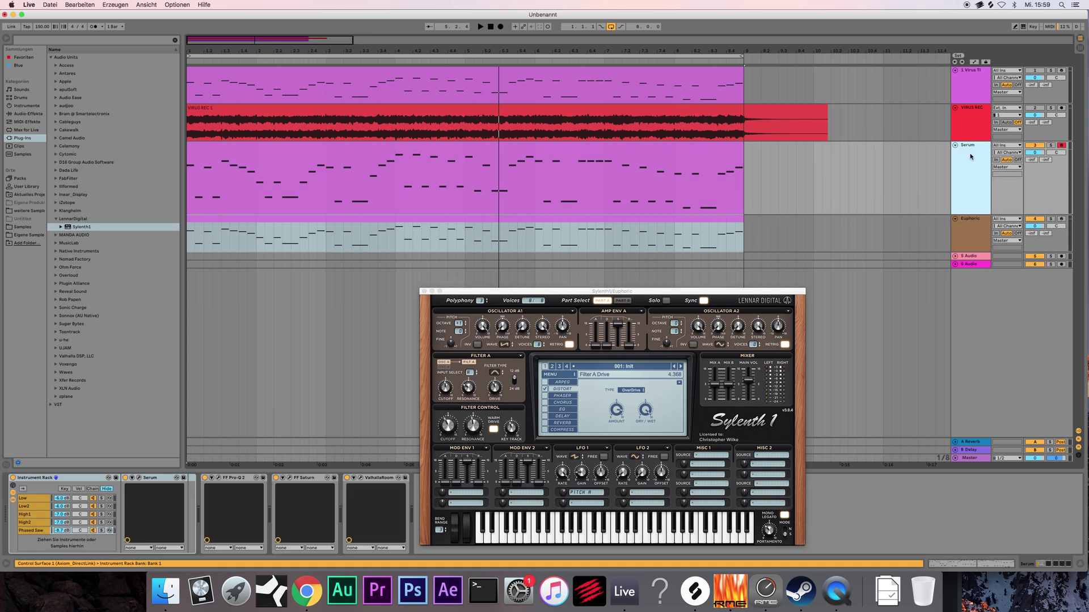
pyautogui.press('space')
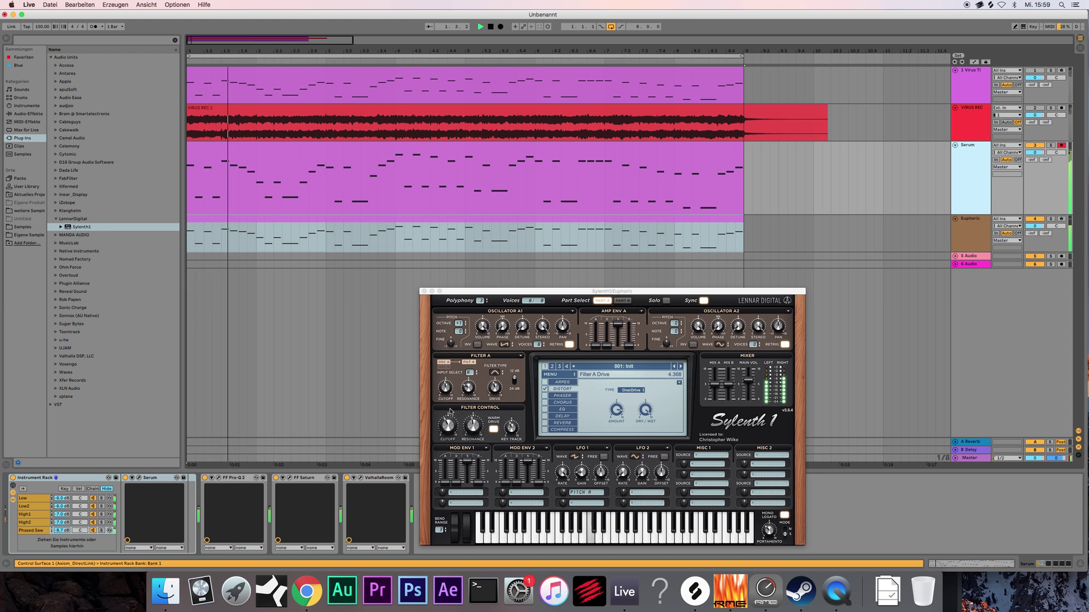
# - Balance the lead against Serum with main volume about 5.12, Filter Control cutoff about 4.35 and Filter A cutoff about 4.12
pyautogui.click(747, 397)
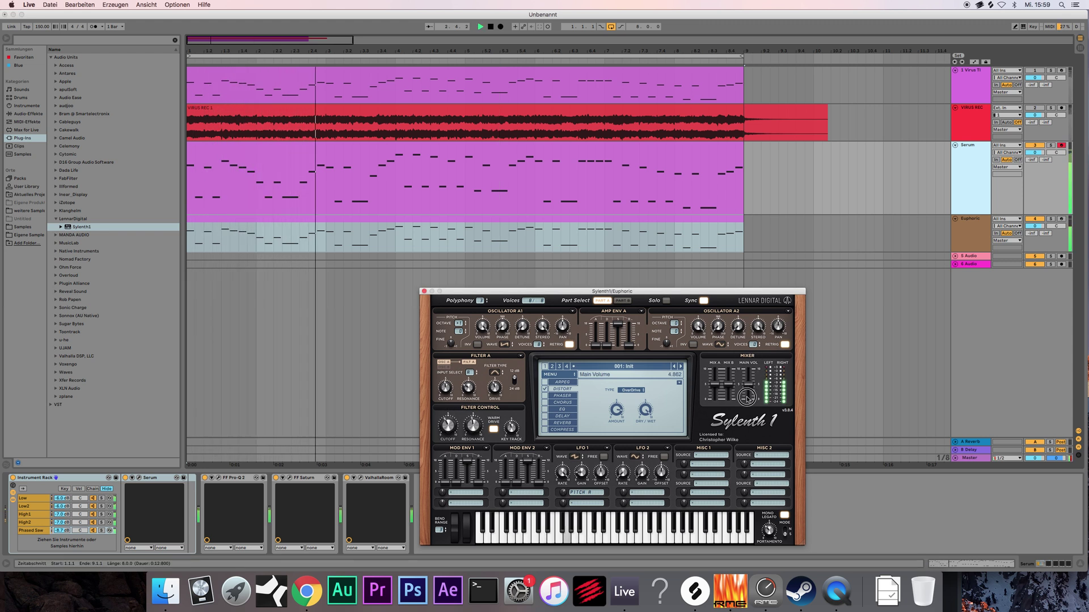
pyautogui.click(451, 425)
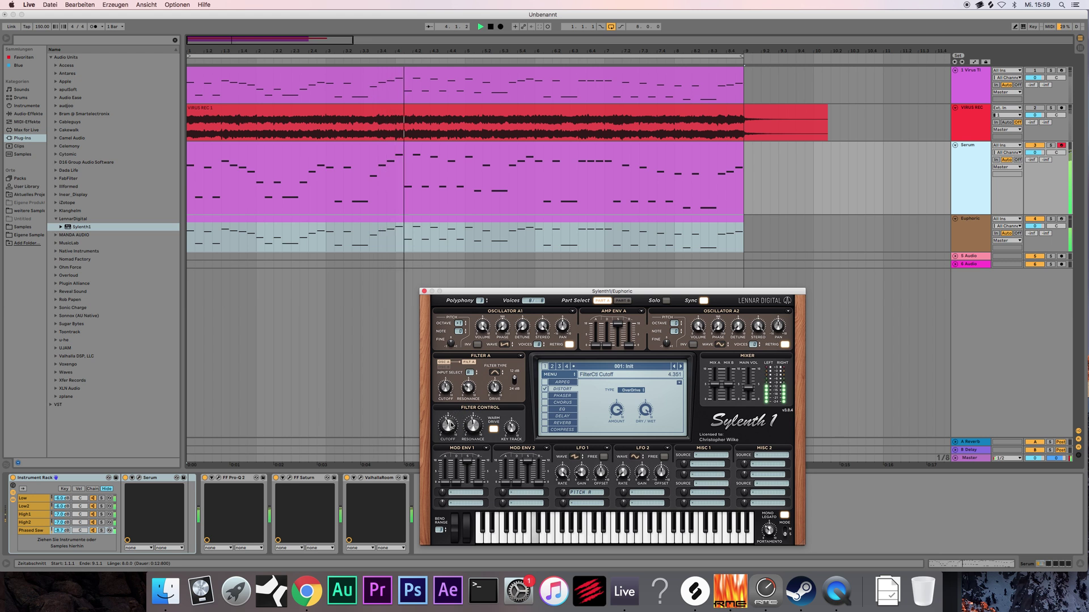
pyautogui.click(447, 391)
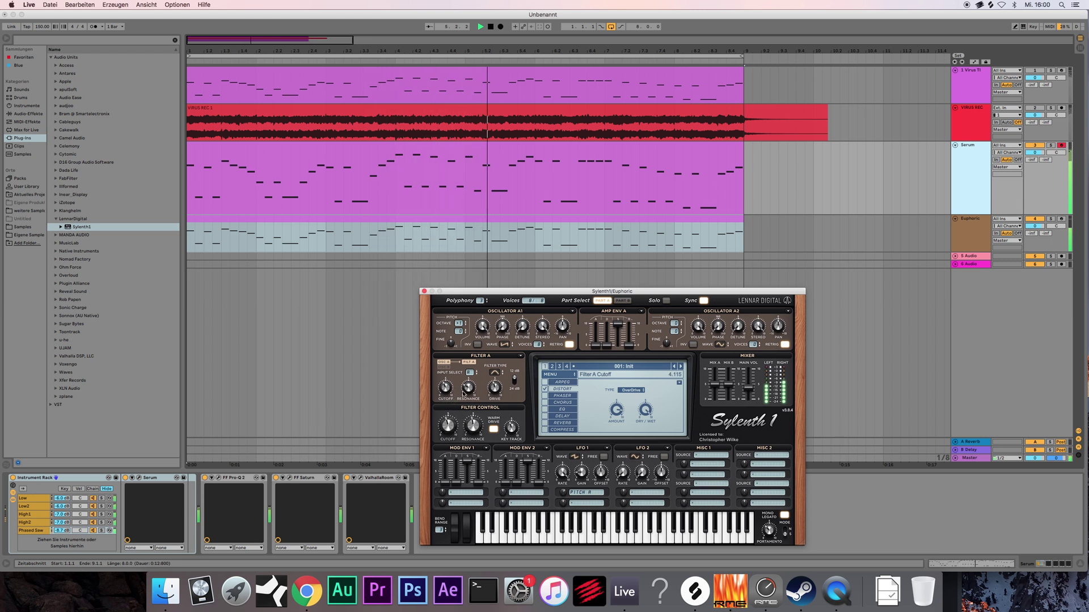
pyautogui.moveTo(748, 389); pyautogui.dragTo(777, 384)
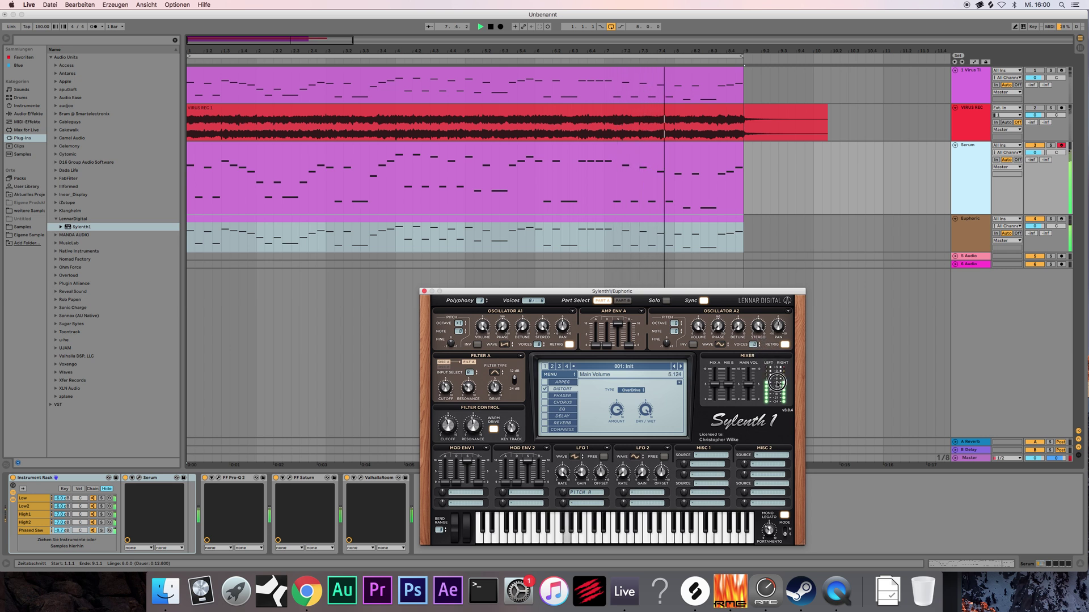
# - Try Oscillator A1 at octave 0 and change its waveform to Pulse
pyautogui.click(462, 328)
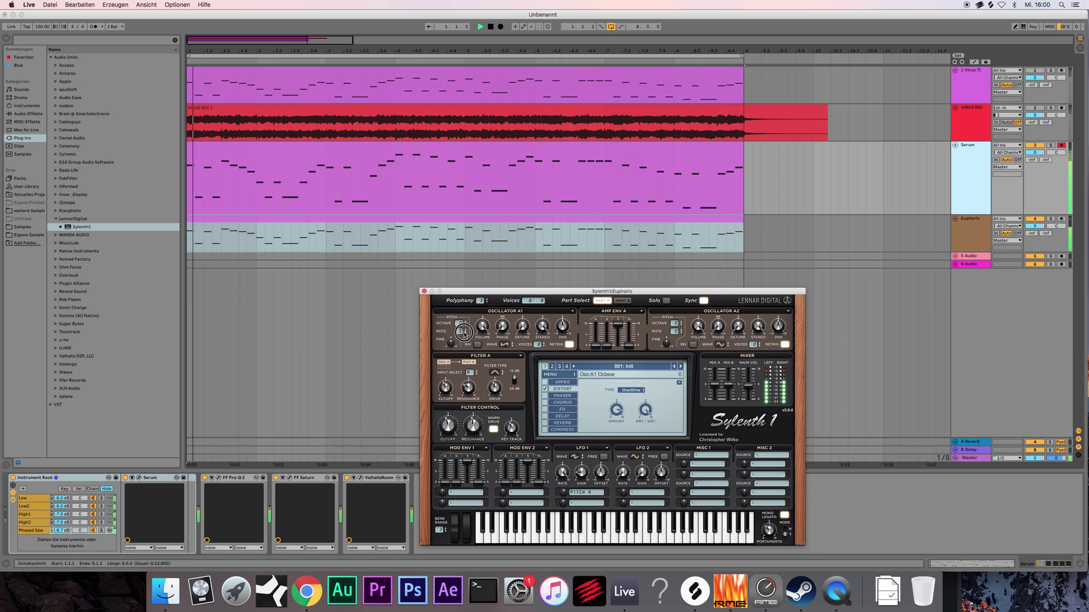
pyautogui.click(504, 345)
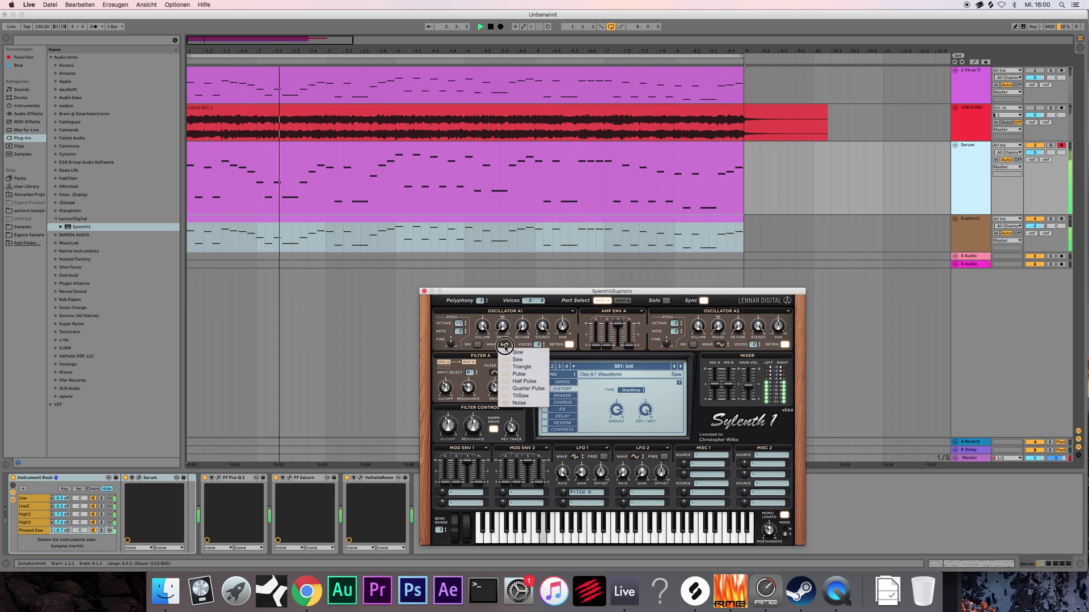
pyautogui.click(501, 374)
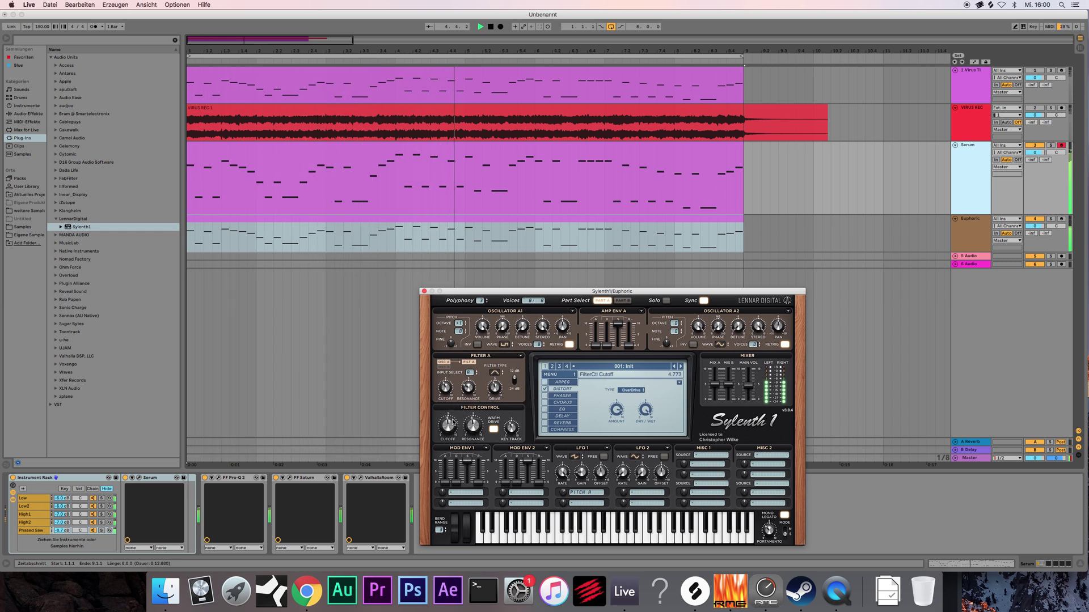
# - Set Filter A's resonance to about 4.1 and compare the Euphoric track soloed and together with Serum
pyautogui.moveTo(450, 386)
pyautogui.mouseDown()
pyautogui.moveTo(455, 378)
pyautogui.moveTo(457, 398)
pyautogui.mouseUp()
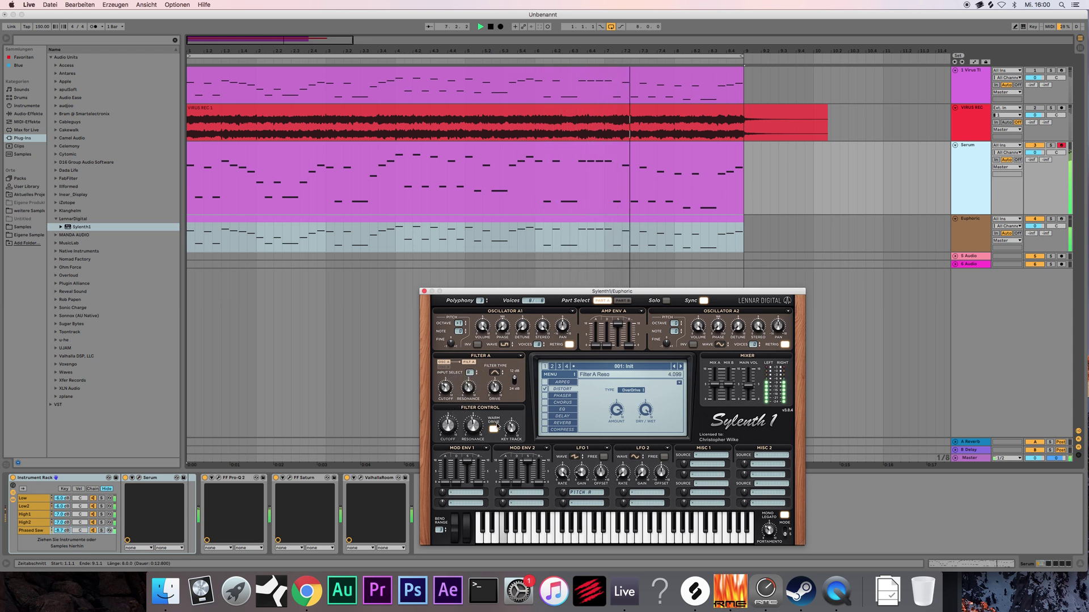
pyautogui.moveTo(499, 388); pyautogui.dragTo(501, 389)
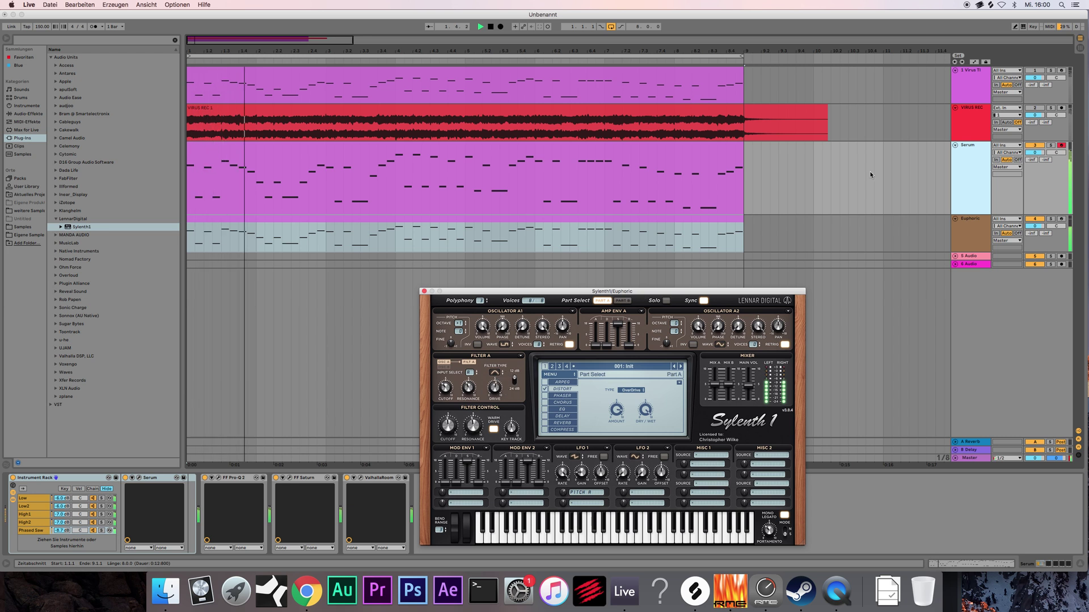
pyautogui.click(1050, 219)
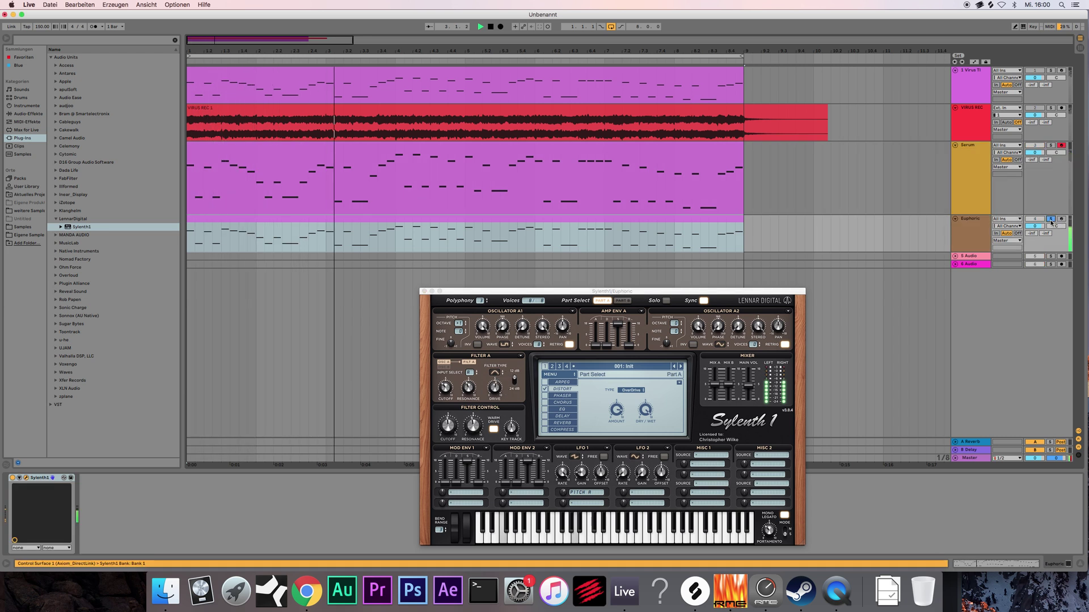
pyautogui.click(1050, 219)
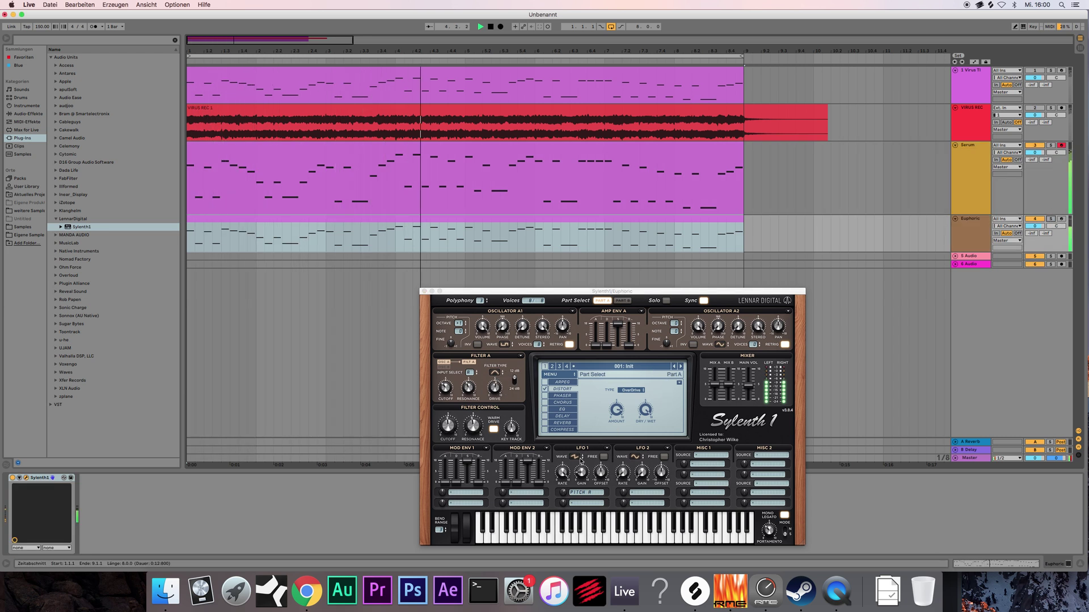
# - Stop playback, select the Serum MIDI clip and close the Sylenth1 window
pyautogui.click(514, 293)
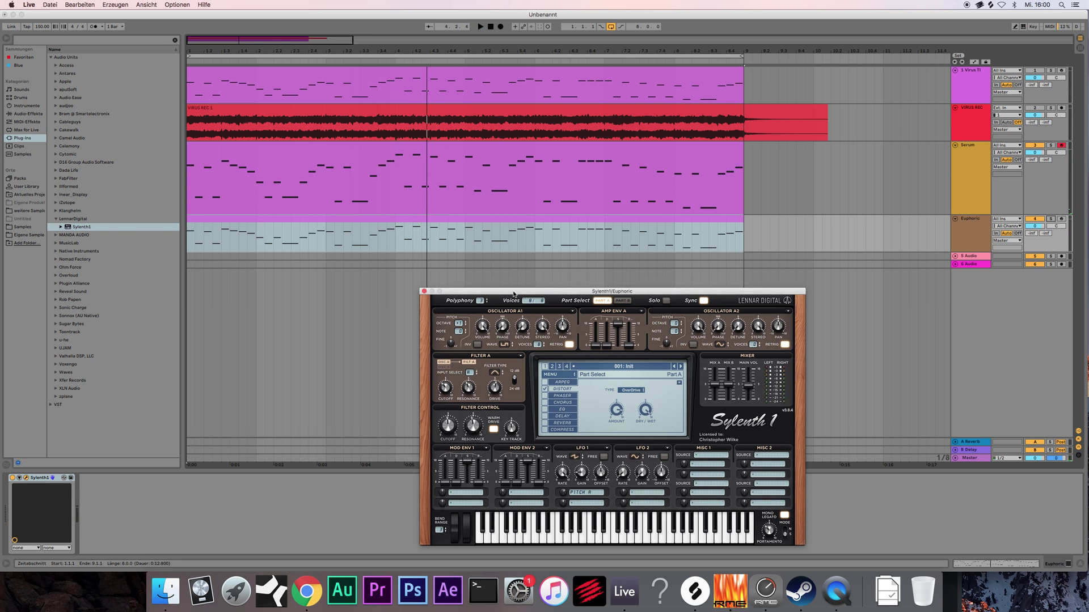
pyautogui.click(522, 155)
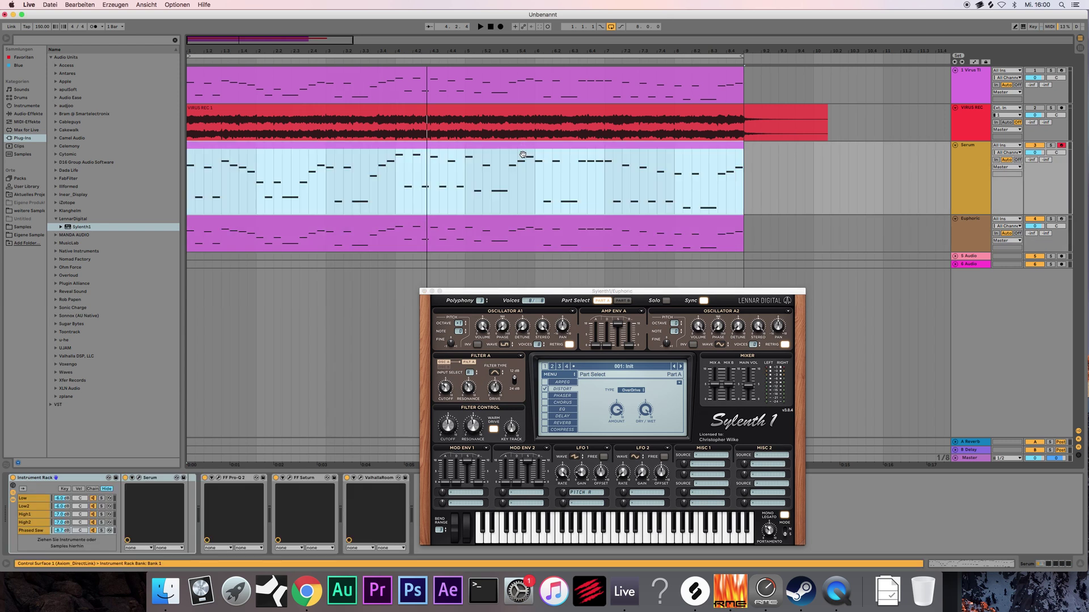
pyautogui.click(424, 292)
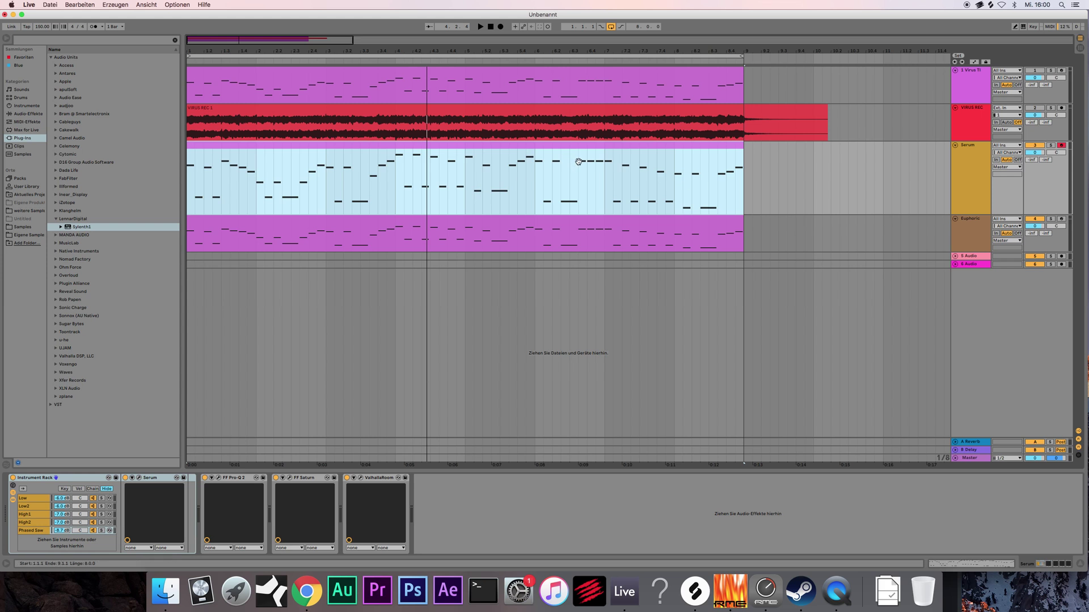
pyautogui.click(592, 150)
pyautogui.click(973, 151)
pyautogui.click(972, 150)
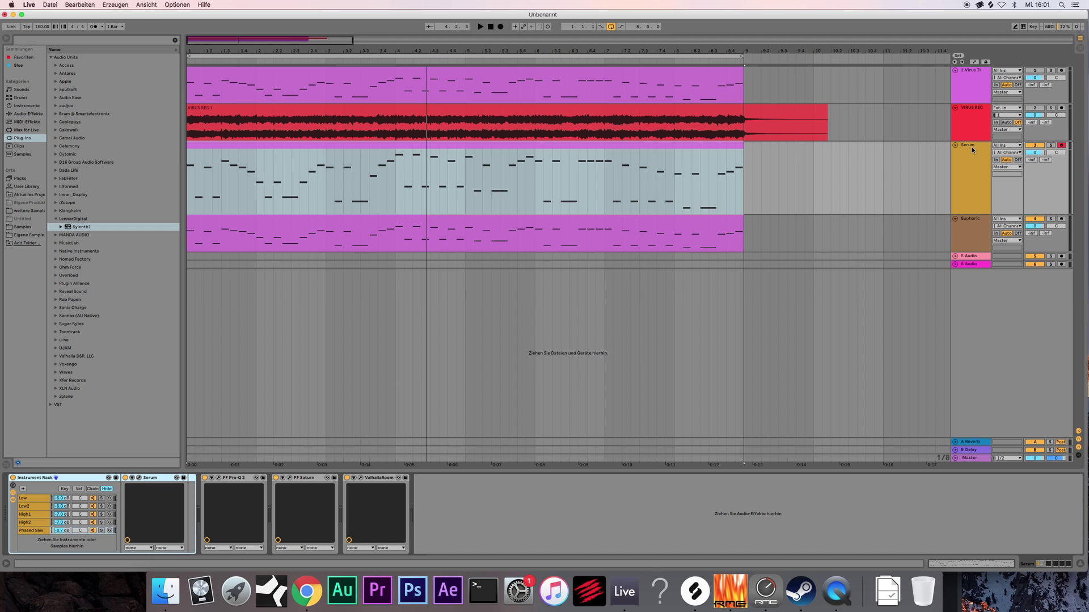
pyautogui.click(623, 149)
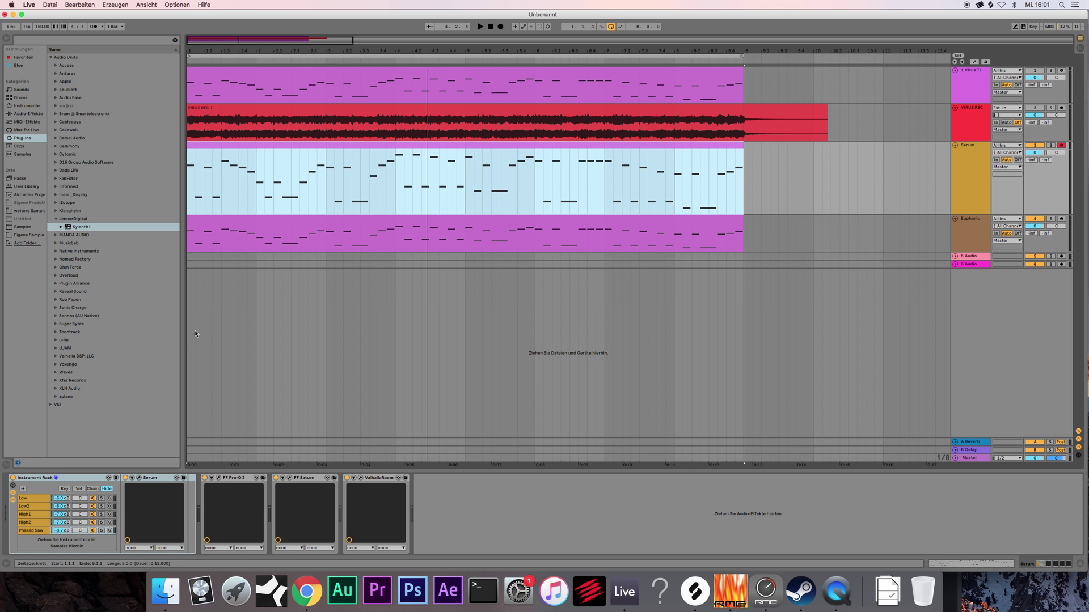
pyautogui.rightClick(833, 593)
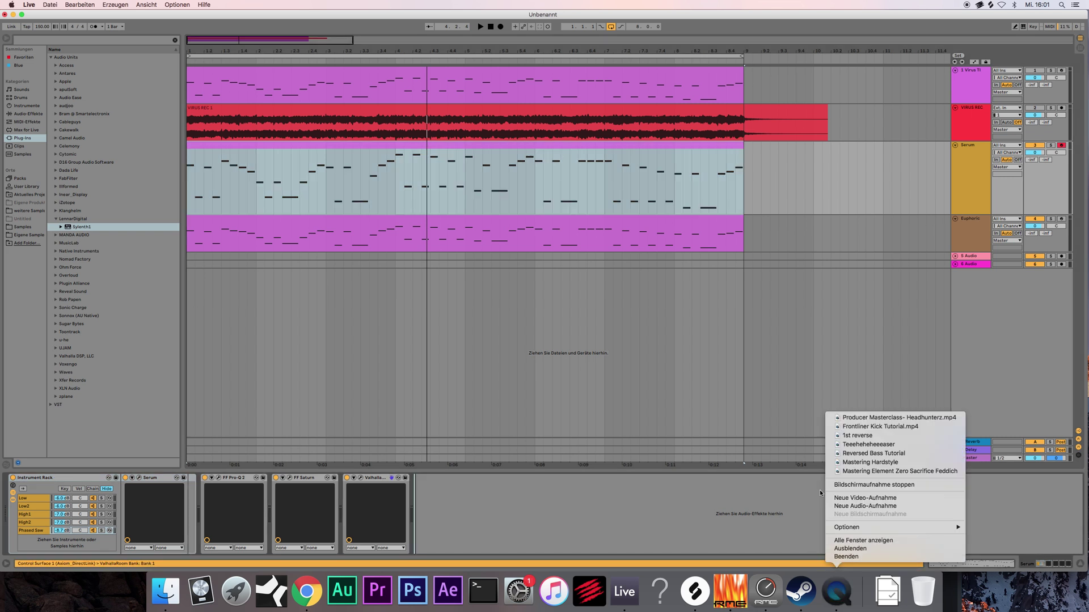